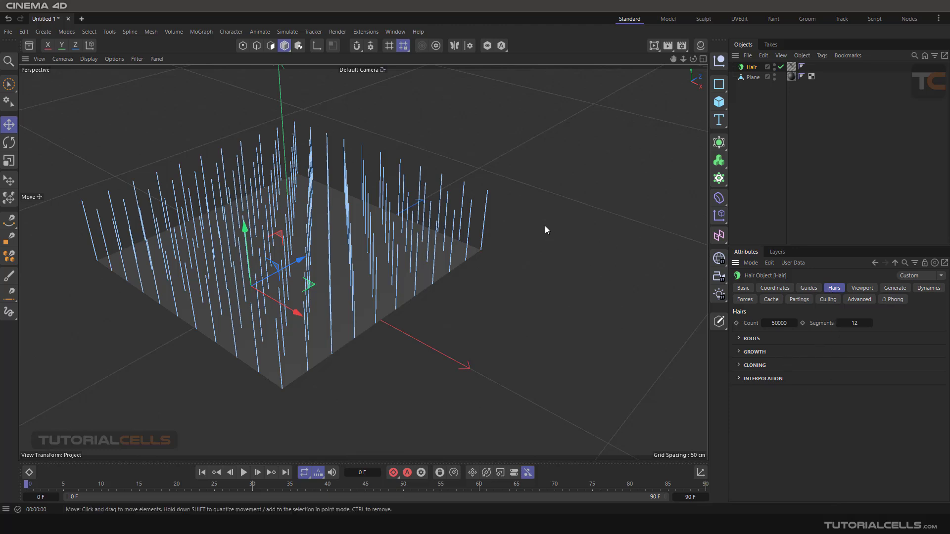
{"action": "left_click", "coordinate": [752, 78]}
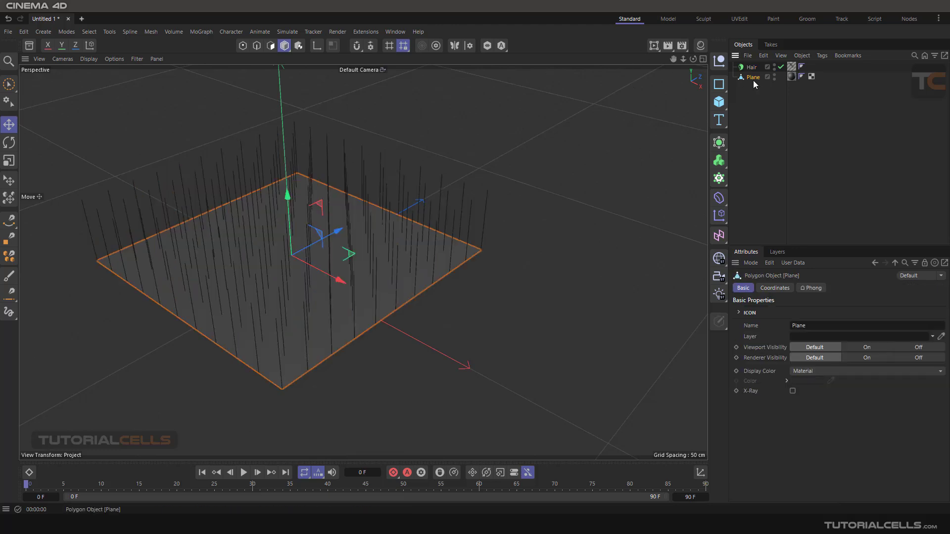
{"action": "left_click", "coordinate": [752, 67]}
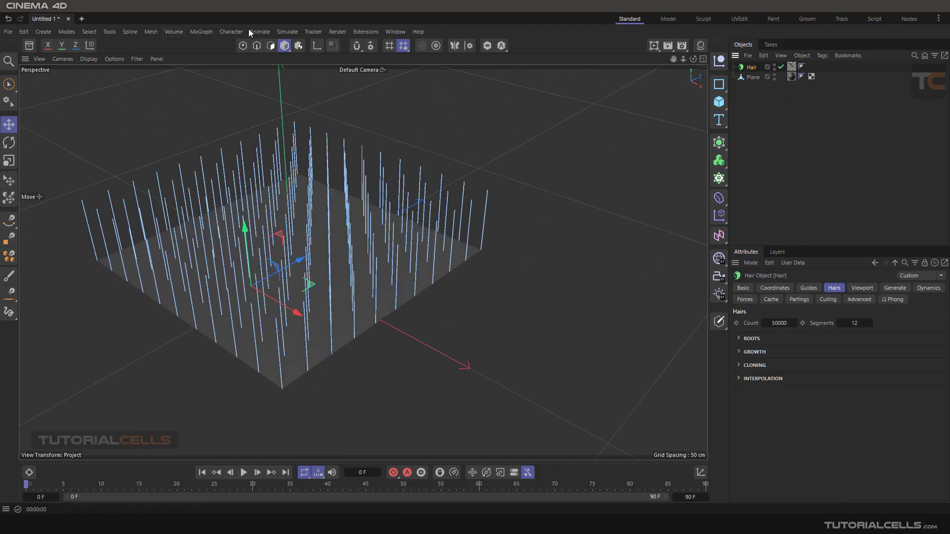
{"action": "left_click", "coordinate": [280, 31]}
{"action": "mouse_move", "coordinate": [327, 175]}
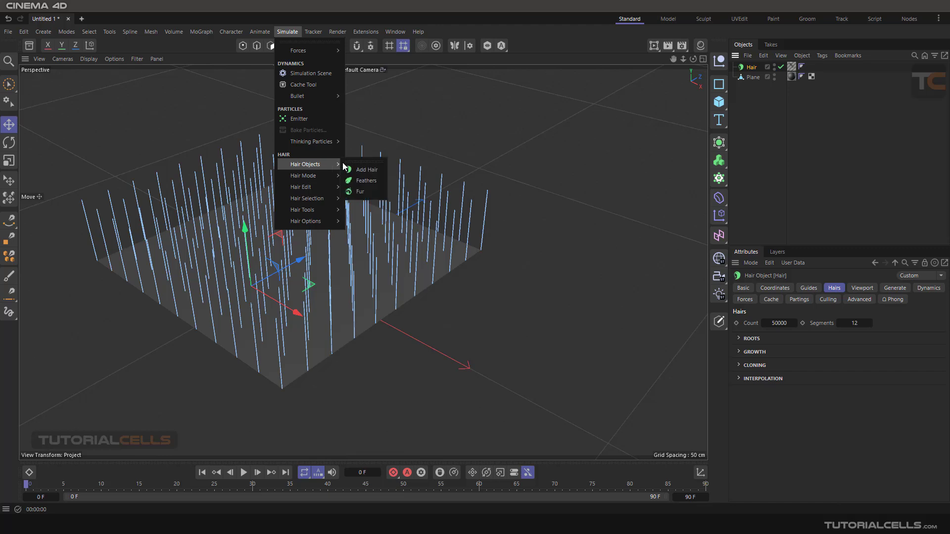
{"action": "left_click", "coordinate": [757, 106]}
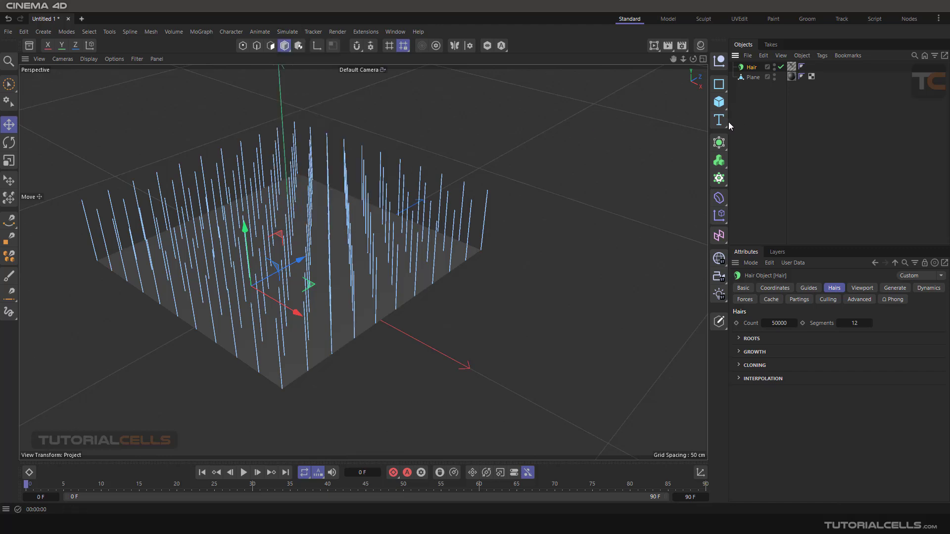
Step: Turn on the interactive render region and enlarge it to cover the whole hair-covered plane, keeping the Hair object selected
{"action": "left_click", "coordinate": [654, 46]}
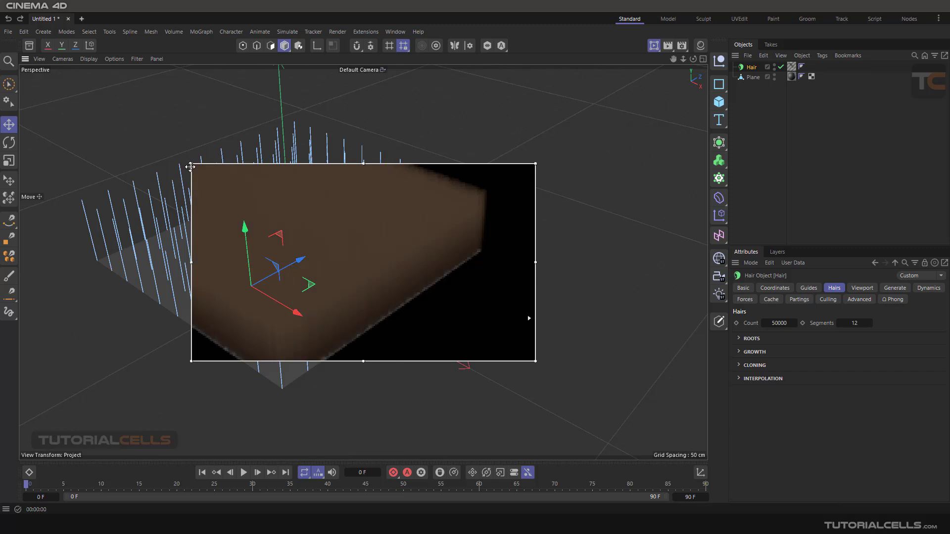
{"action": "left_click_drag", "start_coordinate": [192, 164], "coordinate": [62, 128]}
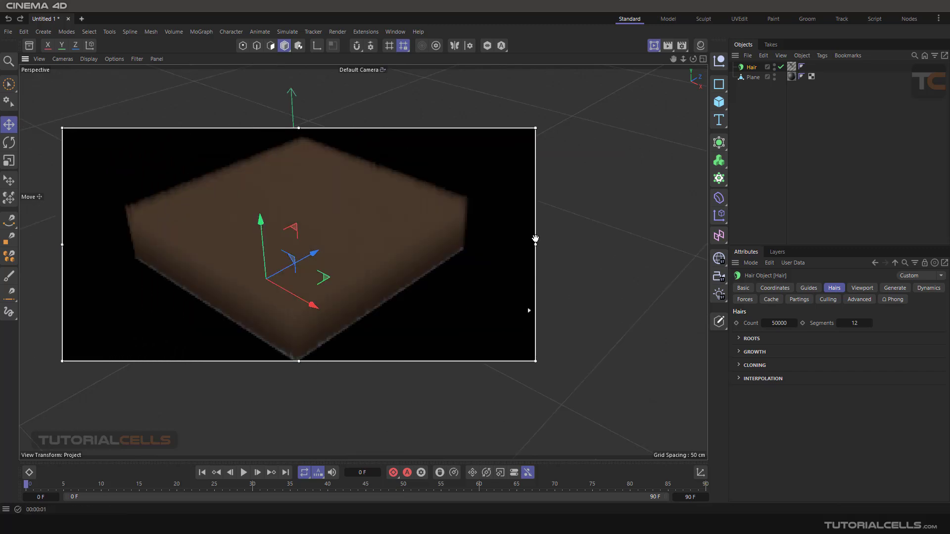
{"action": "left_click", "coordinate": [596, 203]}
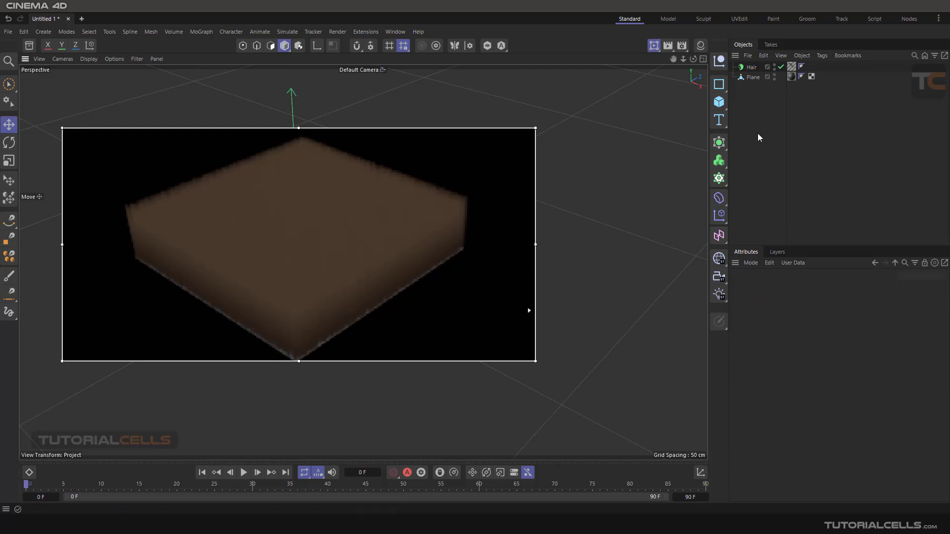
{"action": "left_click", "coordinate": [752, 67]}
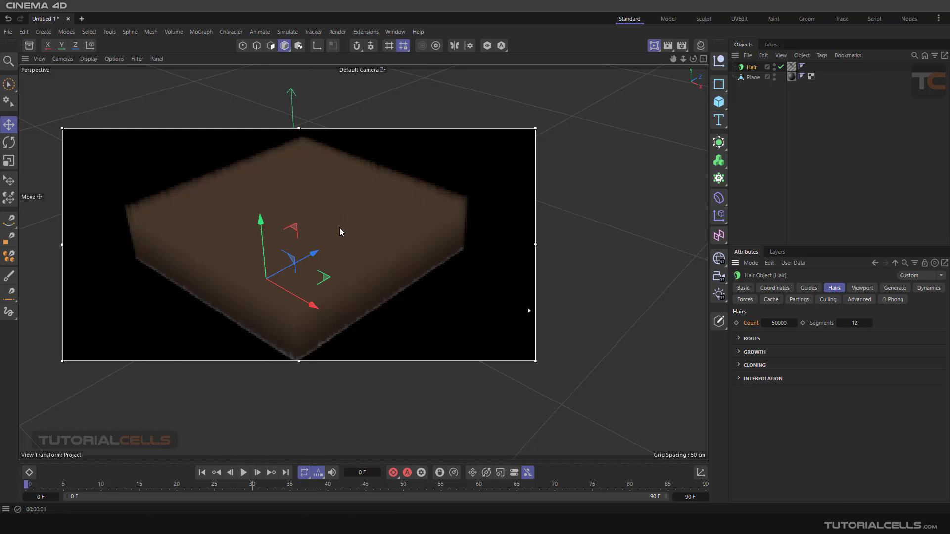
Step: Set the Hair object's hair count to 40000 and turn off the interactive render region
{"action": "left_click", "coordinate": [777, 324]}
{"action": "type", "text": "100"}
{"action": "key", "text": "Return"}
{"action": "left_click", "coordinate": [654, 45]}
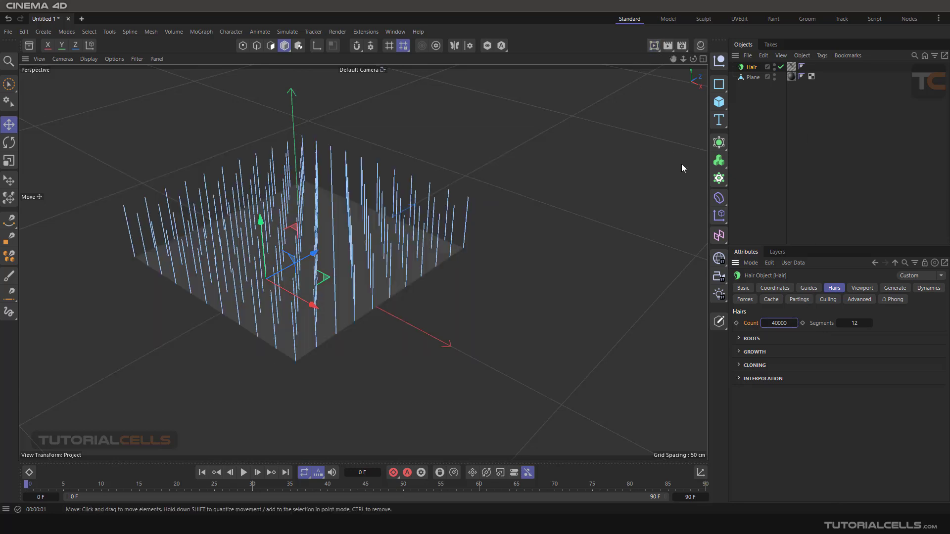
Step: Show the hair's guide settings, detach the Hair Tools as a floating palette in the viewport and activate the Brush
{"action": "left_click", "coordinate": [805, 288]}
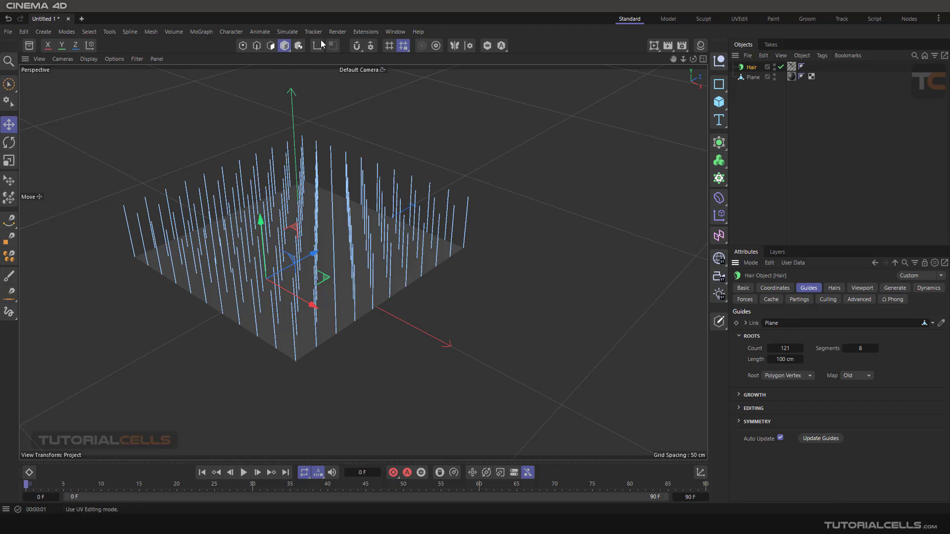
{"action": "left_click", "coordinate": [285, 31]}
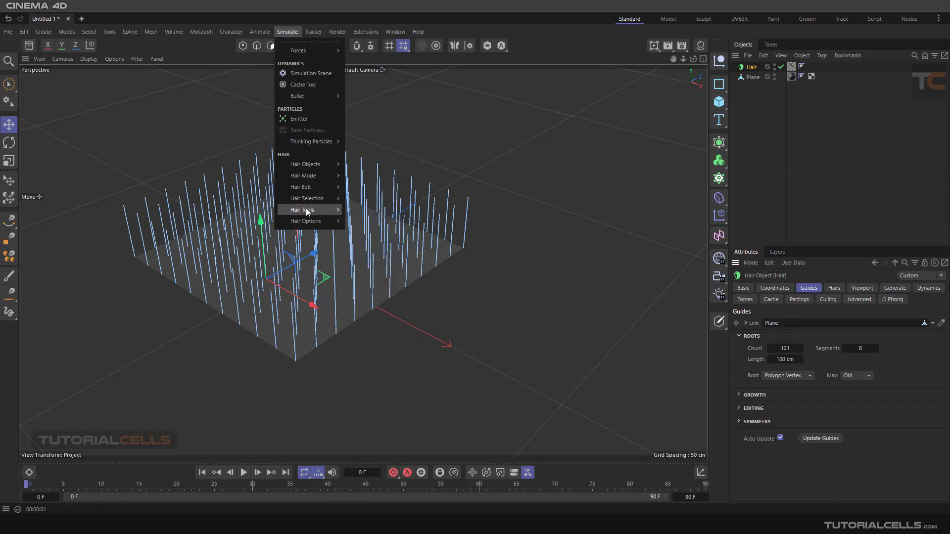
{"action": "mouse_move", "coordinate": [307, 209]}
{"action": "left_click", "coordinate": [351, 207]}
{"action": "left_click_drag", "start_coordinate": [358, 200], "coordinate": [72, 97]}
{"action": "left_click", "coordinate": [74, 144]}
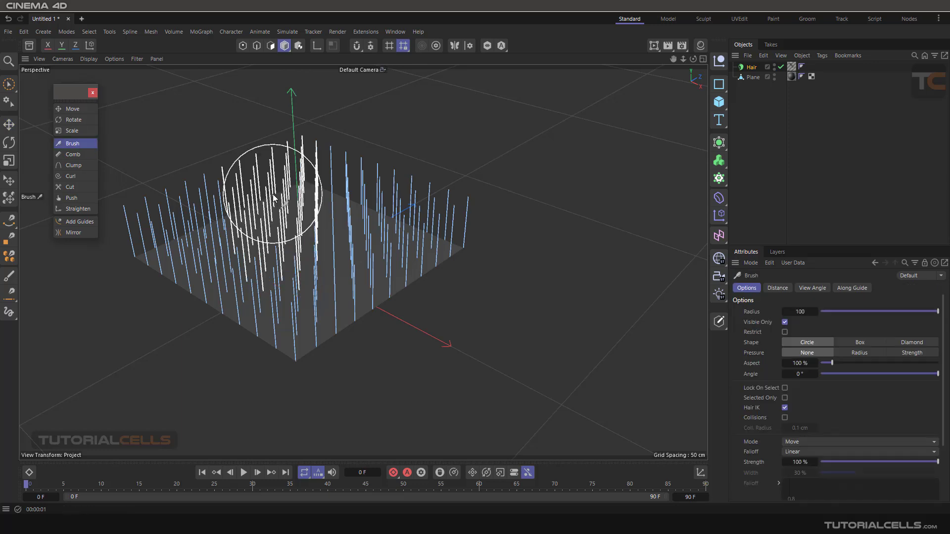
Step: Try a sideways Brush stroke across the guides on the plane, and undo it
{"action": "mouse_move", "coordinate": [275, 180]}
{"action": "left_mouse_down"}
{"action": "mouse_move", "coordinate": [402, 176]}
{"action": "mouse_move", "coordinate": [590, 196]}
{"action": "left_mouse_up"}
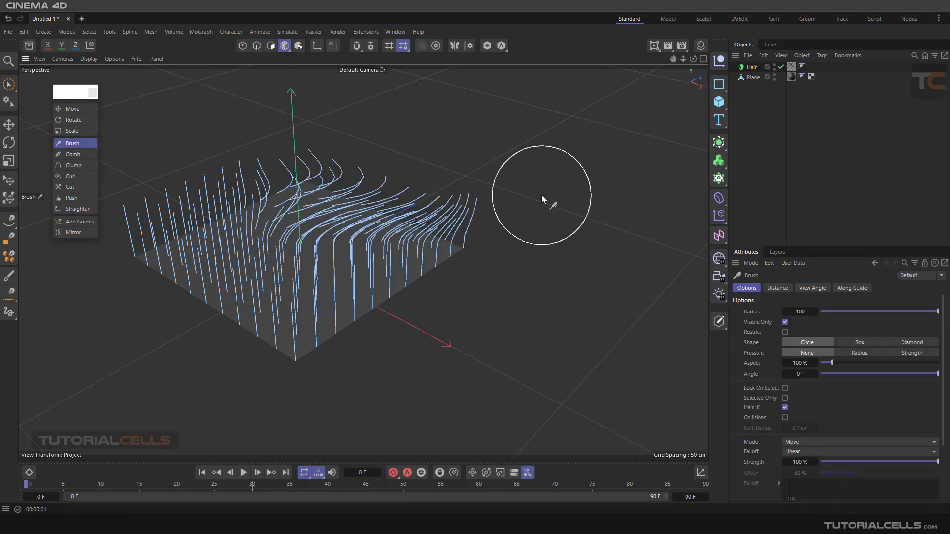
{"action": "key", "text": "ctrl+z"}
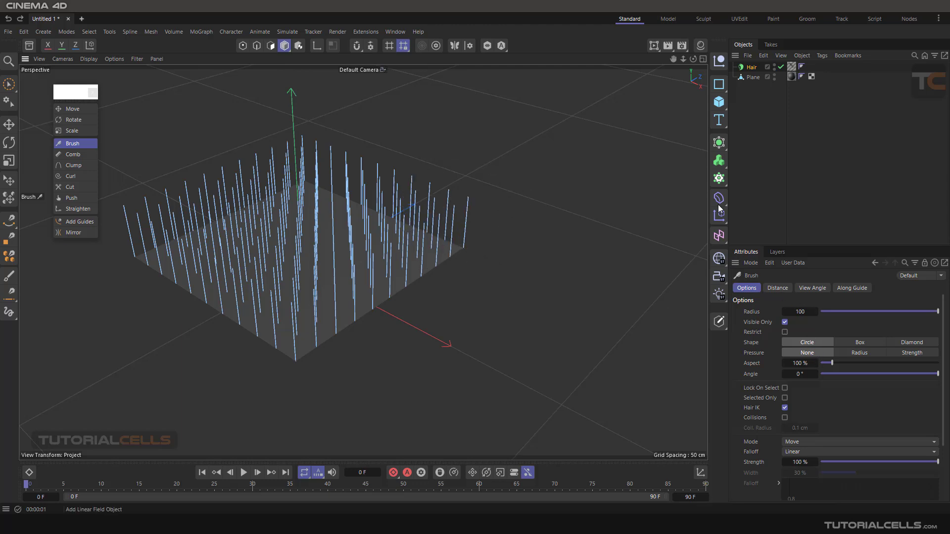
Step: Brush the guide at the plane's right-hand corner outward and downward, and preview the bent hair in the interactive render region
{"action": "left_click", "coordinate": [749, 67]}
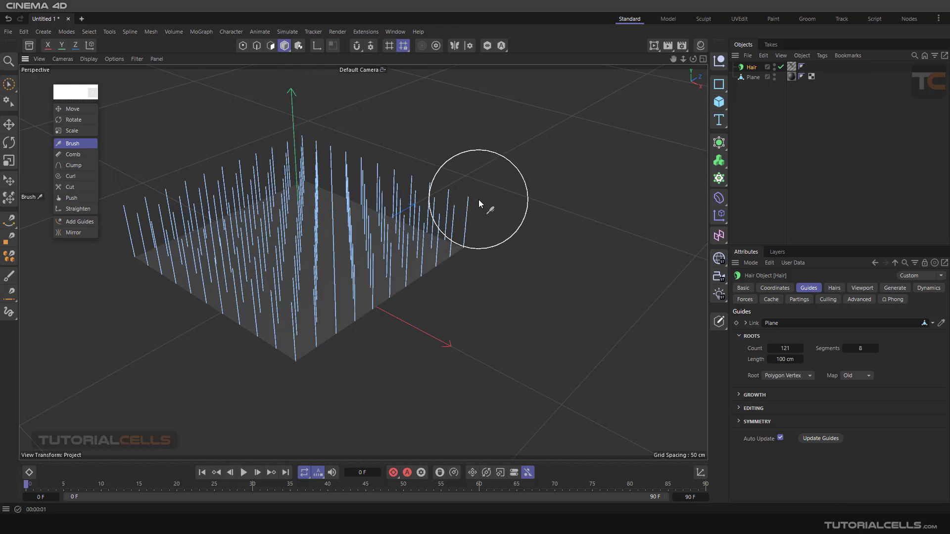
{"action": "mouse_move", "coordinate": [479, 199]}
{"action": "left_mouse_down"}
{"action": "mouse_move", "coordinate": [572, 229]}
{"action": "mouse_move", "coordinate": [498, 210]}
{"action": "mouse_move", "coordinate": [521, 246]}
{"action": "mouse_move", "coordinate": [516, 275]}
{"action": "mouse_move", "coordinate": [513, 257]}
{"action": "mouse_move", "coordinate": [497, 276]}
{"action": "mouse_move", "coordinate": [465, 253]}
{"action": "left_mouse_up"}
{"action": "scroll", "coordinate": [474, 253], "scroll_direction": "up", "scroll_amount": 6}
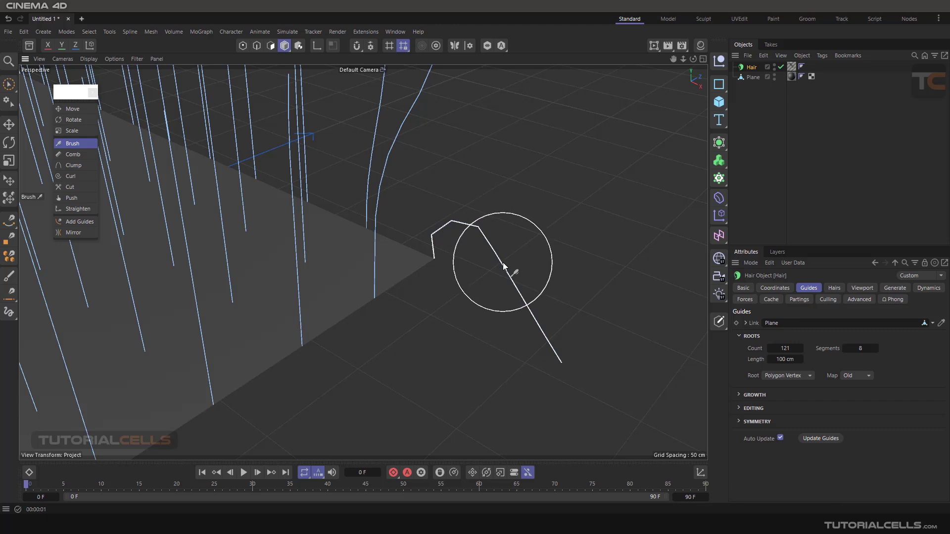
{"action": "left_click", "coordinate": [653, 45]}
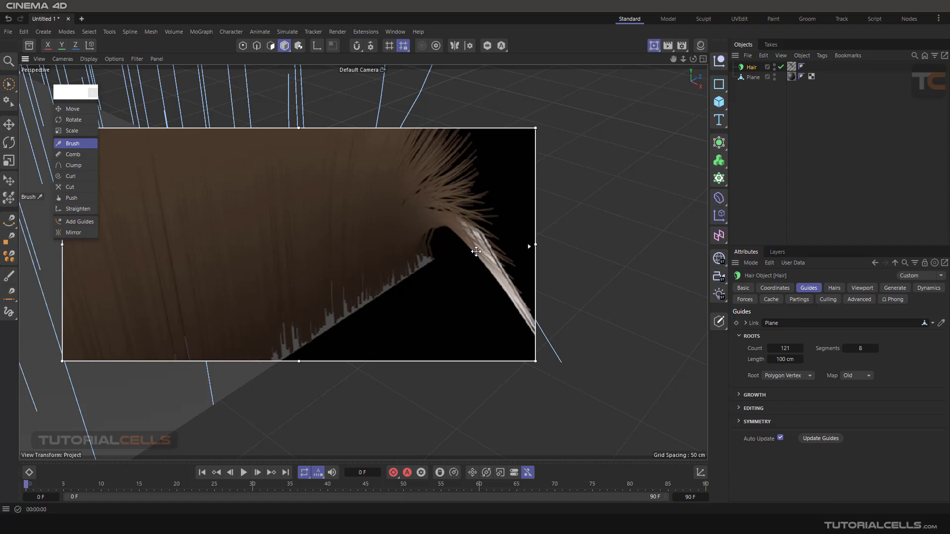
{"action": "scroll", "coordinate": [476, 241], "scroll_direction": "down", "scroll_amount": 2}
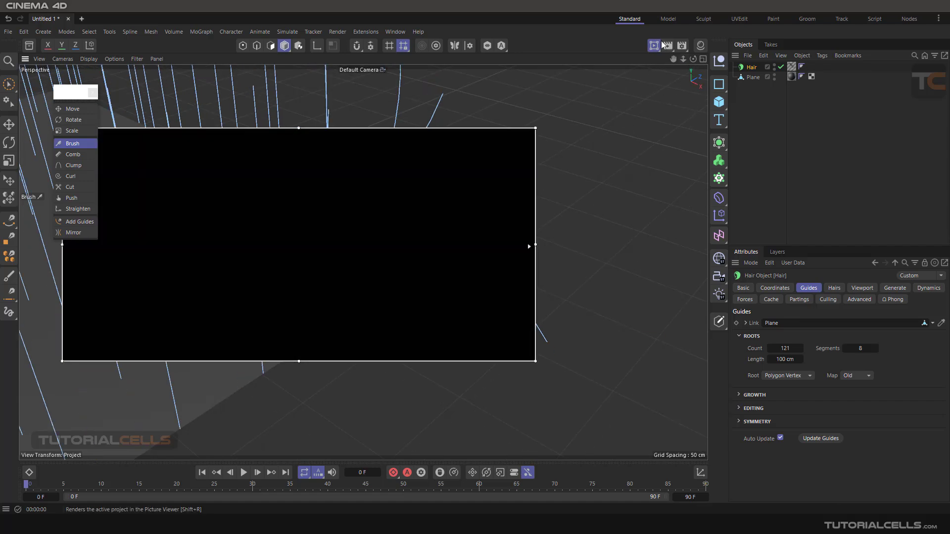
{"action": "left_click", "coordinate": [655, 45]}
Step: Set the Hair object's hair count to 100
{"action": "scroll", "coordinate": [486, 259], "scroll_direction": "up", "scroll_amount": 5}
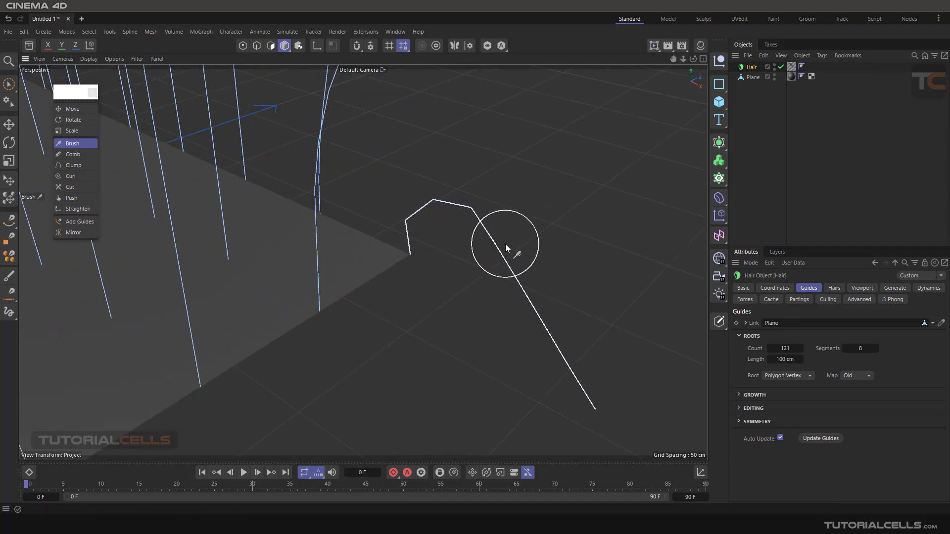
{"action": "middle_click_drag", "start_coordinate": [506, 244], "coordinate": [402, 179], "text": "alt"}
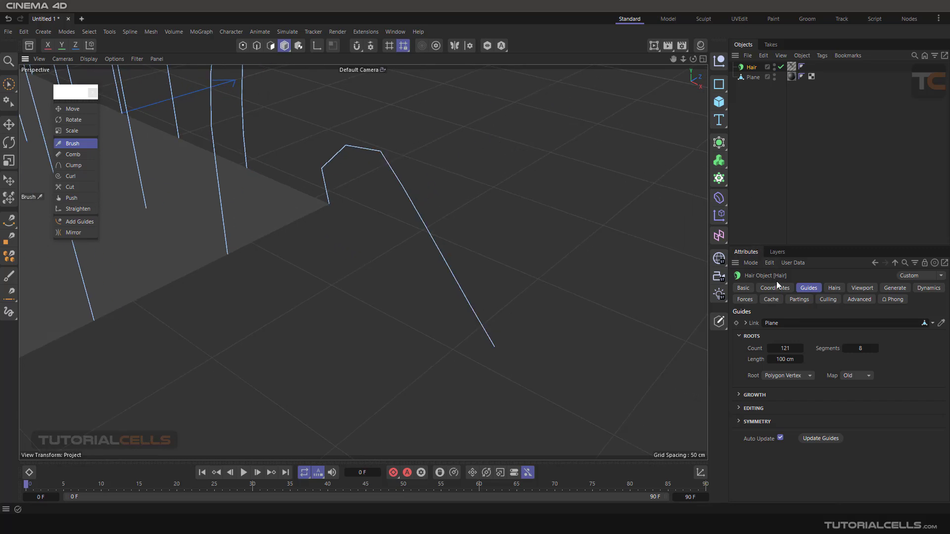
{"action": "left_click", "coordinate": [828, 288]}
{"action": "double_click", "coordinate": [781, 323]}
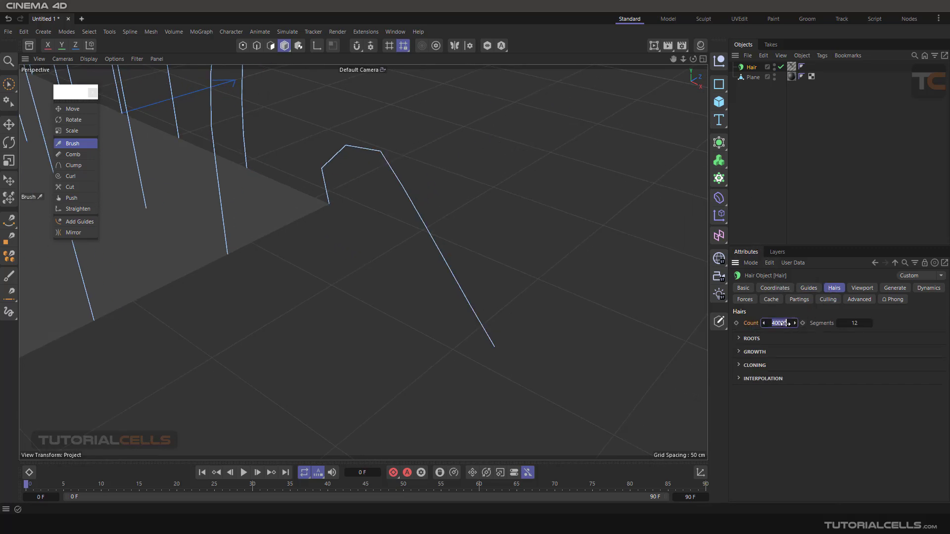
{"action": "type", "text": "10"}
Step: Preview the sparse hairs near the plane's corner in the interactive render region and compare them with the bent guide
{"action": "left_click", "coordinate": [654, 49]}
{"action": "middle_click_drag", "start_coordinate": [347, 169], "coordinate": [314, 244], "text": "alt"}
{"action": "left_click", "coordinate": [654, 45]}
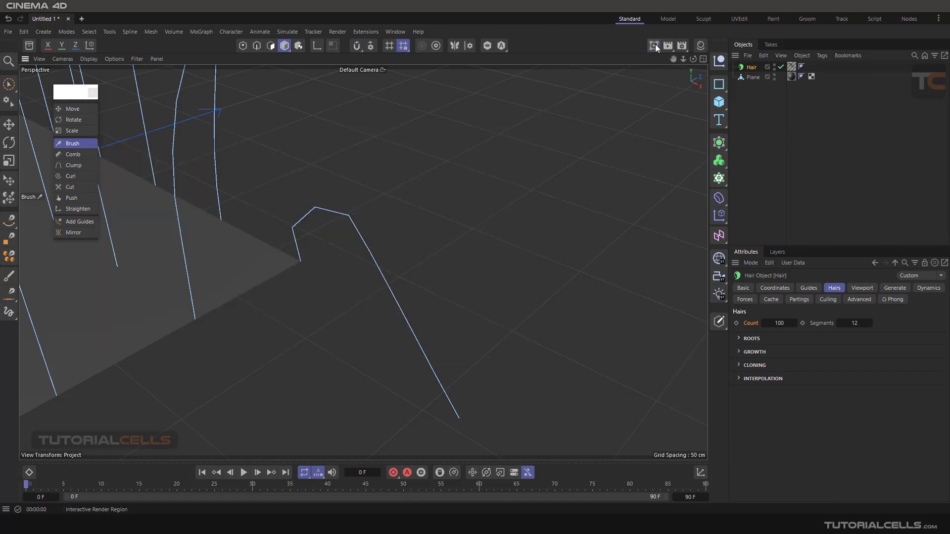
{"action": "left_click", "coordinate": [655, 45]}
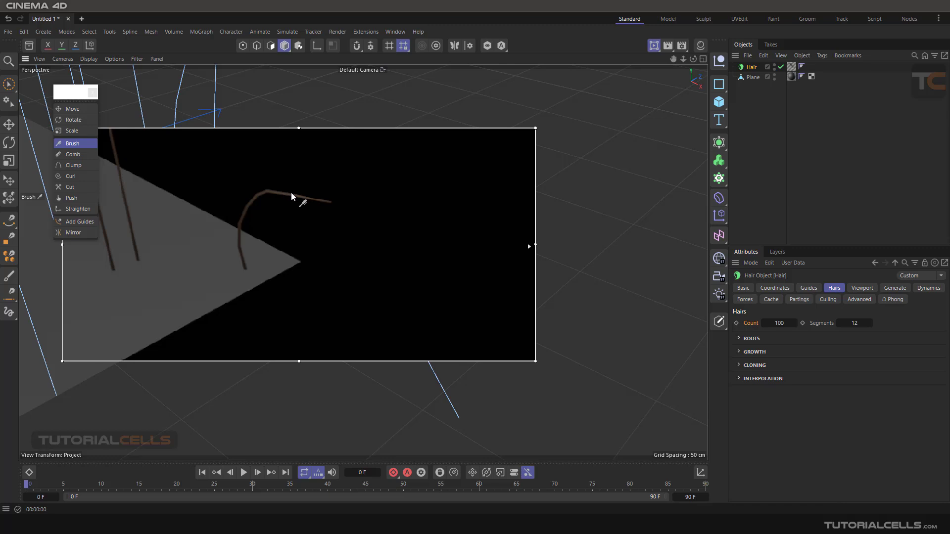
{"action": "mouse_move", "coordinate": [291, 194]}
{"action": "left_mouse_down"}
{"action": "mouse_move", "coordinate": [372, 271]}
{"action": "mouse_move", "coordinate": [462, 420]}
{"action": "mouse_move", "coordinate": [455, 418]}
{"action": "left_mouse_up"}
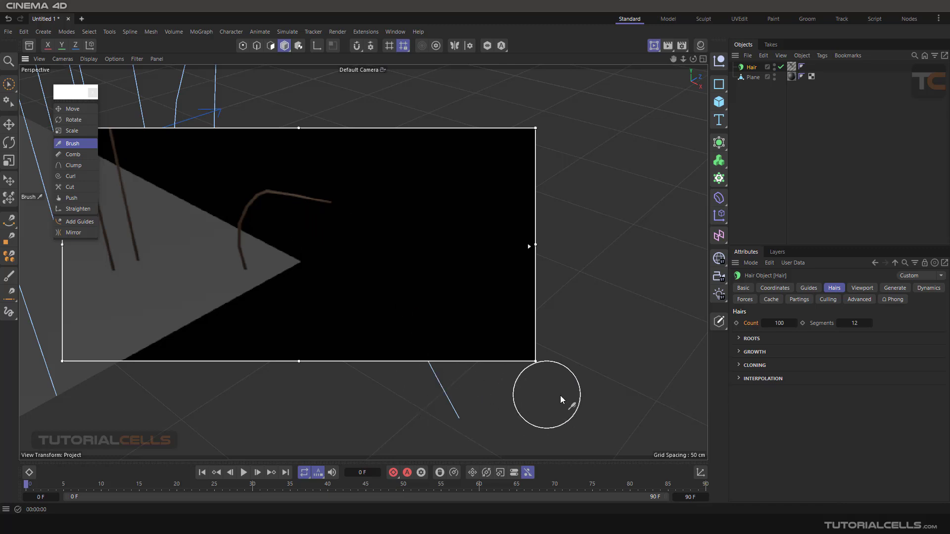
Step: Set the hair segments to 20 after checking the guide segments, and turn off the interactive render region
{"action": "left_click", "coordinate": [811, 287]}
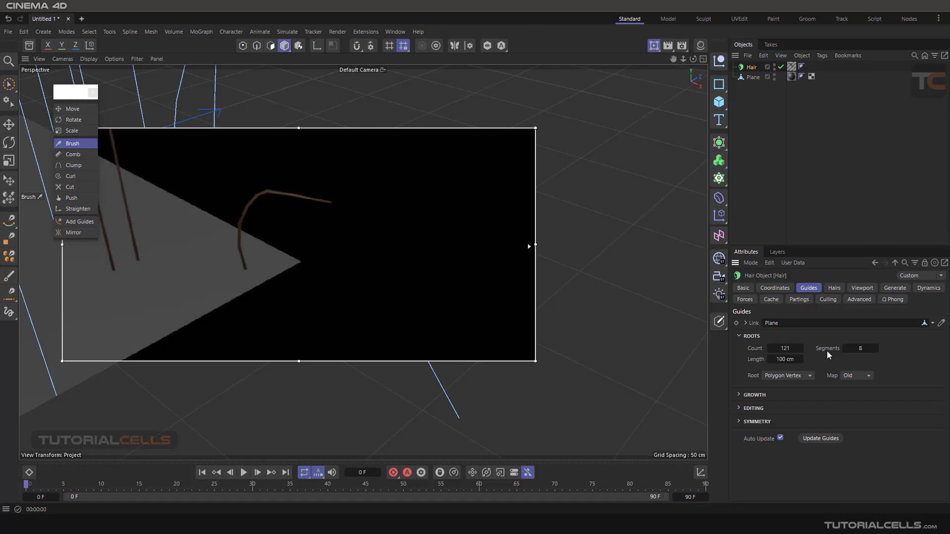
{"action": "left_click", "coordinate": [833, 289]}
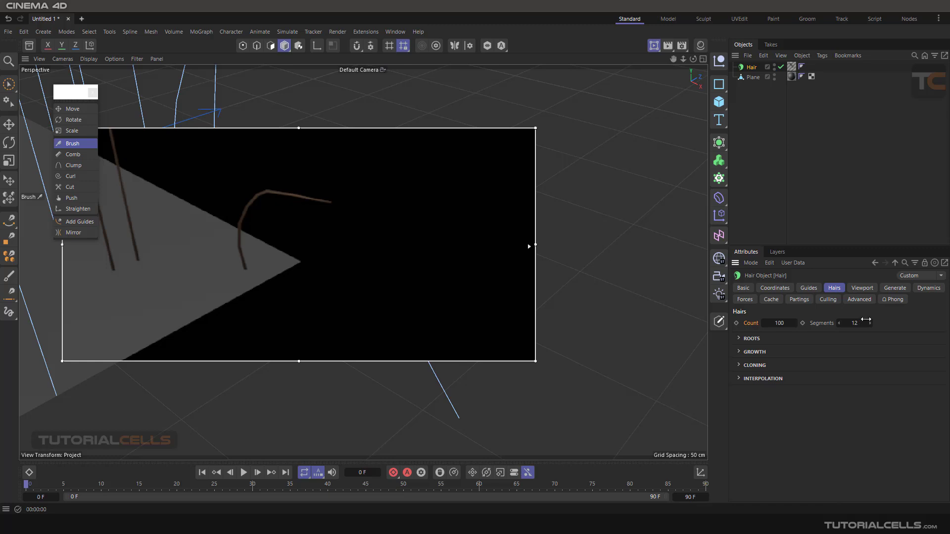
{"action": "left_click", "coordinate": [860, 326]}
{"action": "left_click", "coordinate": [653, 45]}
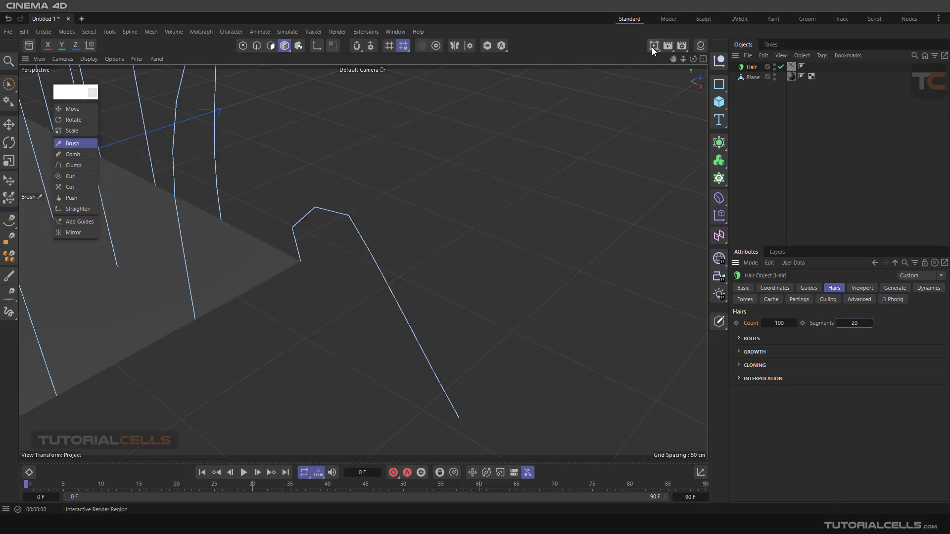
Step: Set the Hair object's hair count to 500, with the whole plane in view
{"action": "scroll", "coordinate": [429, 253], "scroll_direction": "down", "scroll_amount": 4}
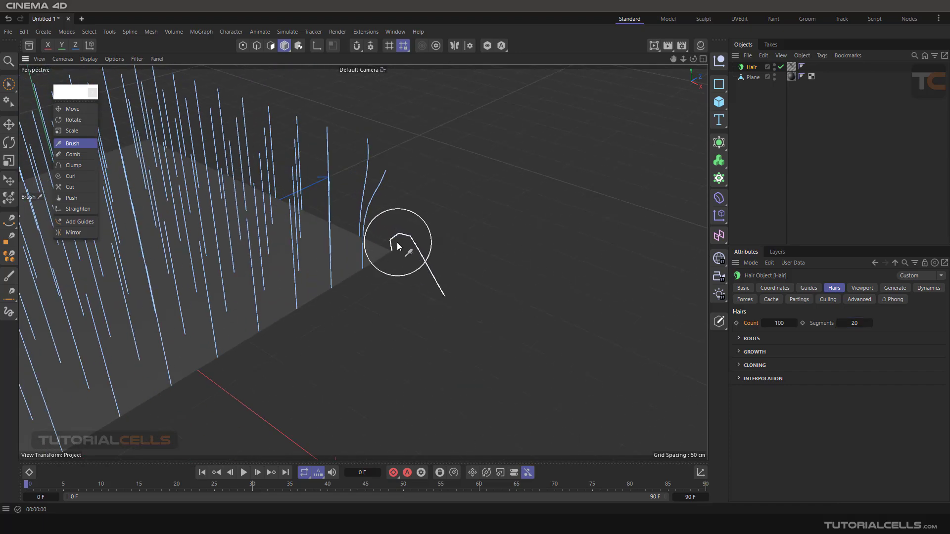
{"action": "middle_click_drag", "start_coordinate": [397, 242], "coordinate": [520, 255], "text": "alt"}
{"action": "scroll", "coordinate": [461, 254], "scroll_direction": "down", "scroll_amount": 5}
{"action": "scroll", "coordinate": [461, 255], "scroll_direction": "down", "scroll_amount": 3}
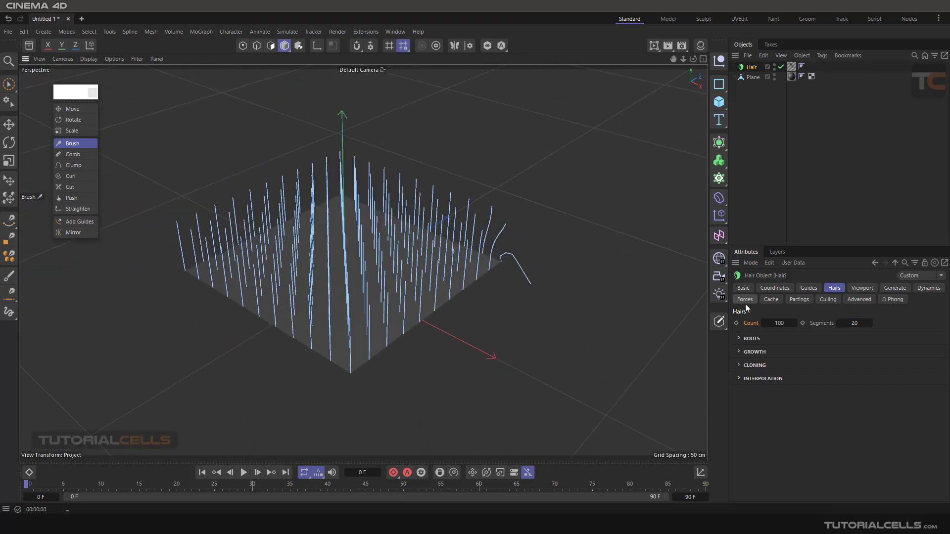
{"action": "left_click", "coordinate": [809, 288]}
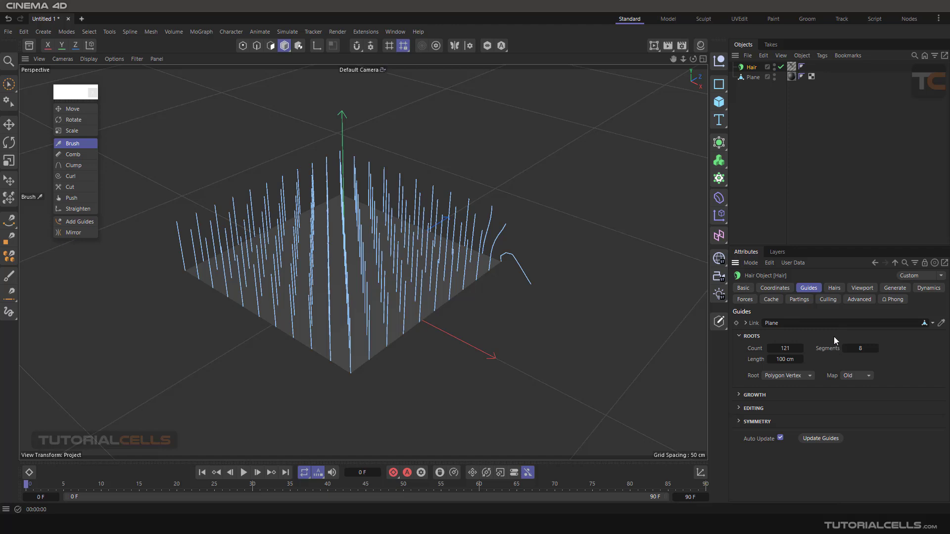
{"action": "left_click", "coordinate": [834, 288]}
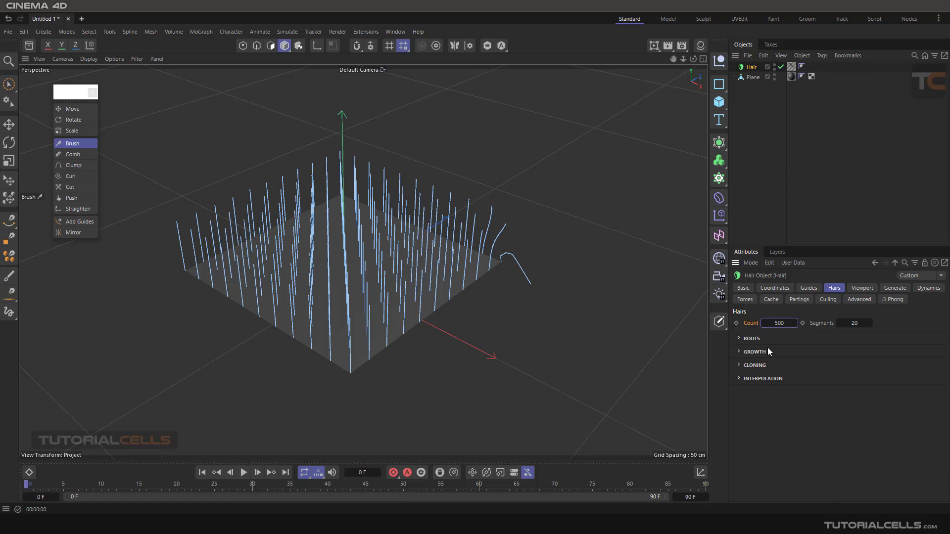
Step: Expand the hairs' Roots settings and compare their root placement with the root options available for the guides
{"action": "left_click", "coordinate": [741, 340]}
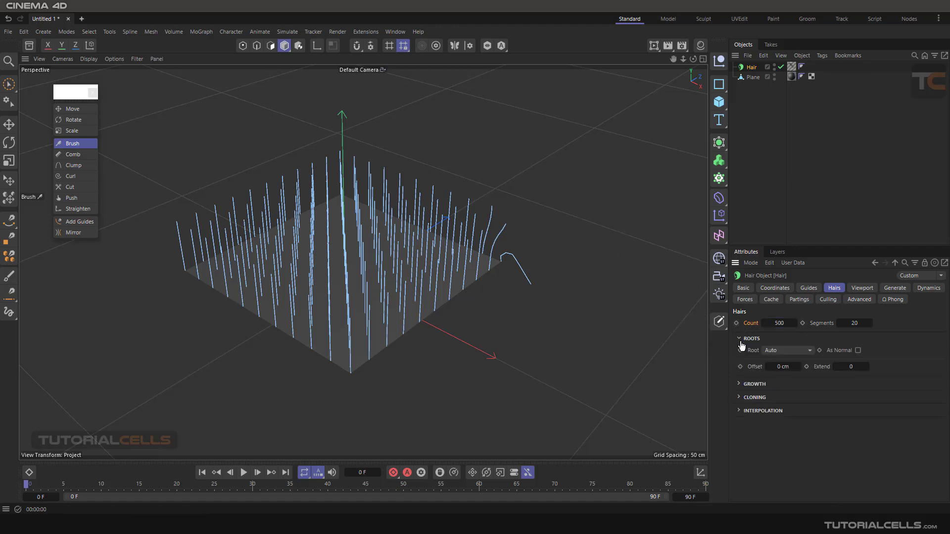
{"action": "left_click", "coordinate": [807, 289]}
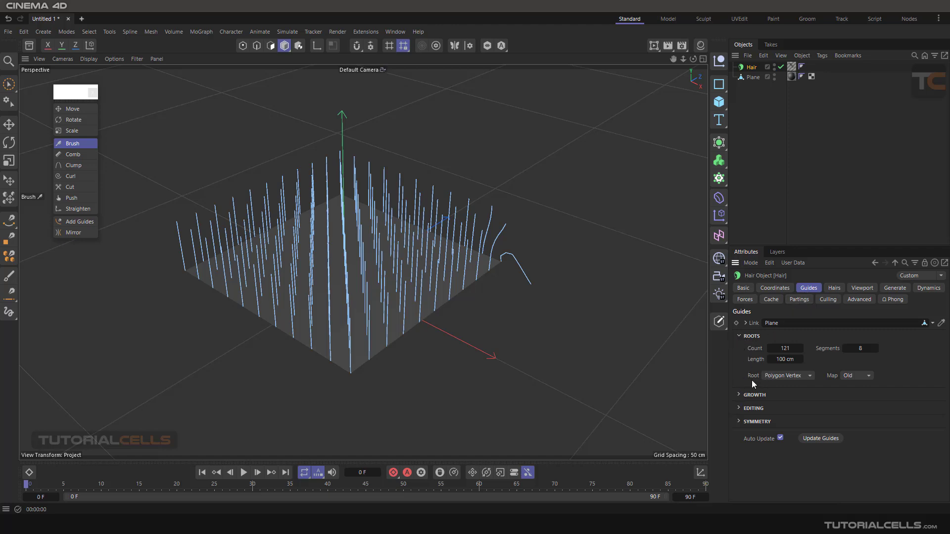
{"action": "left_click", "coordinate": [775, 376]}
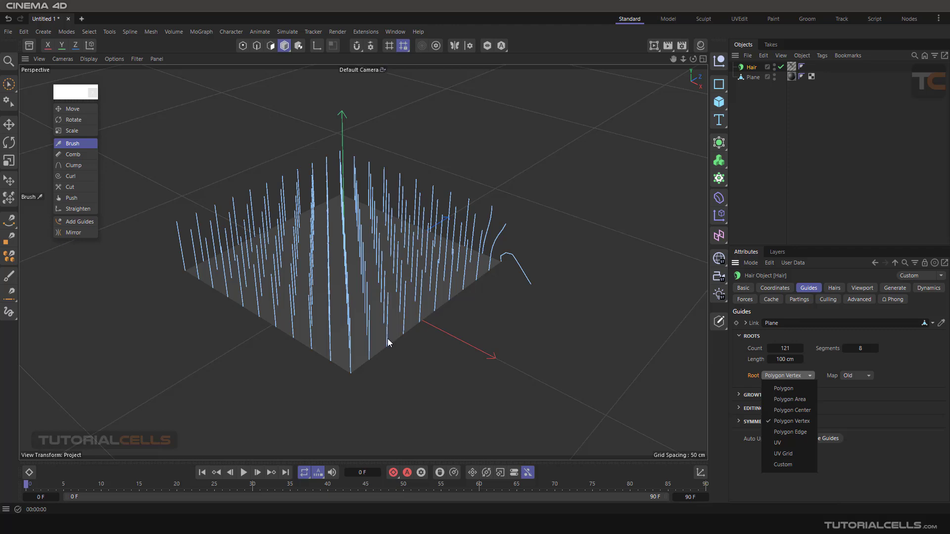
{"action": "left_click", "coordinate": [836, 287]}
{"action": "left_click", "coordinate": [836, 287]}
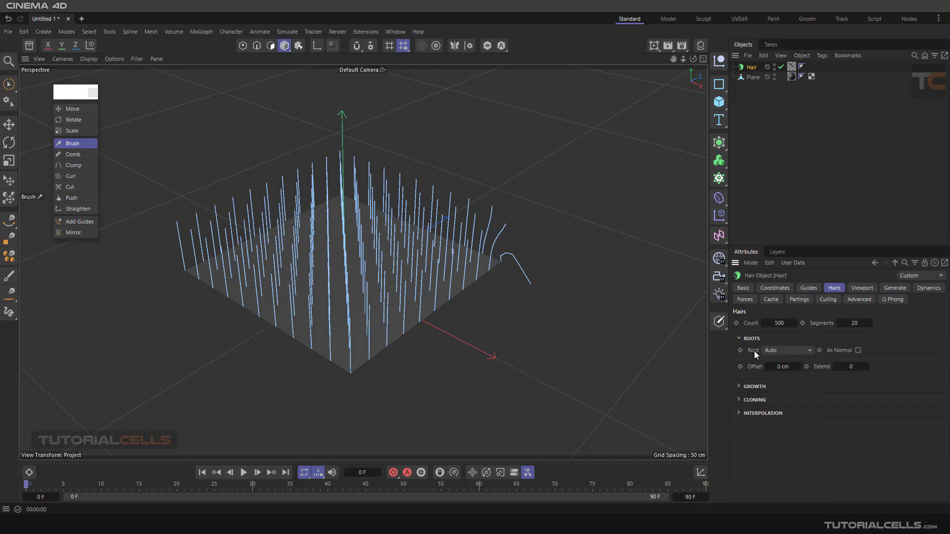
Step: Review the hairs' root options, and preview the hairs in the interactive render region with the Move tool active and the Hair object selected
{"action": "left_click", "coordinate": [773, 350]}
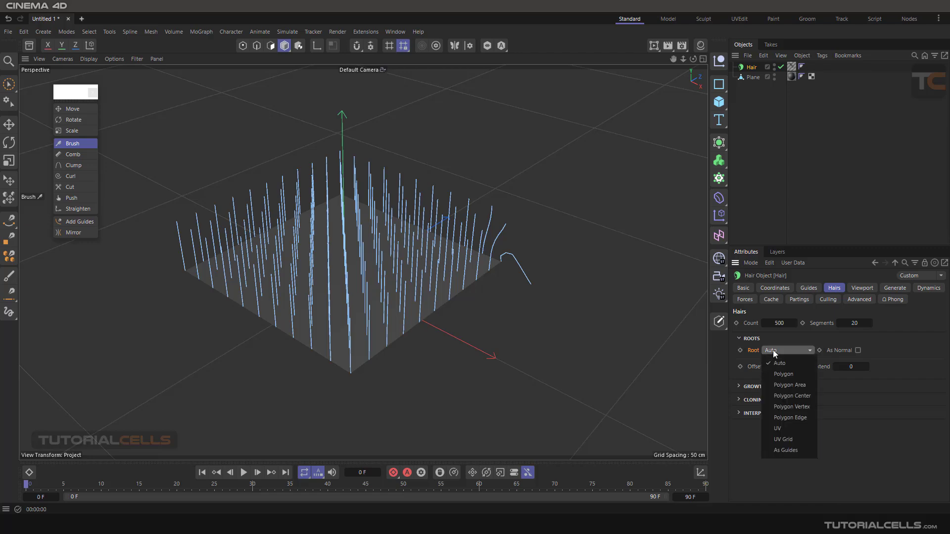
{"action": "left_click", "coordinate": [772, 350]}
{"action": "scroll", "coordinate": [423, 301], "scroll_direction": "up", "scroll_amount": 6}
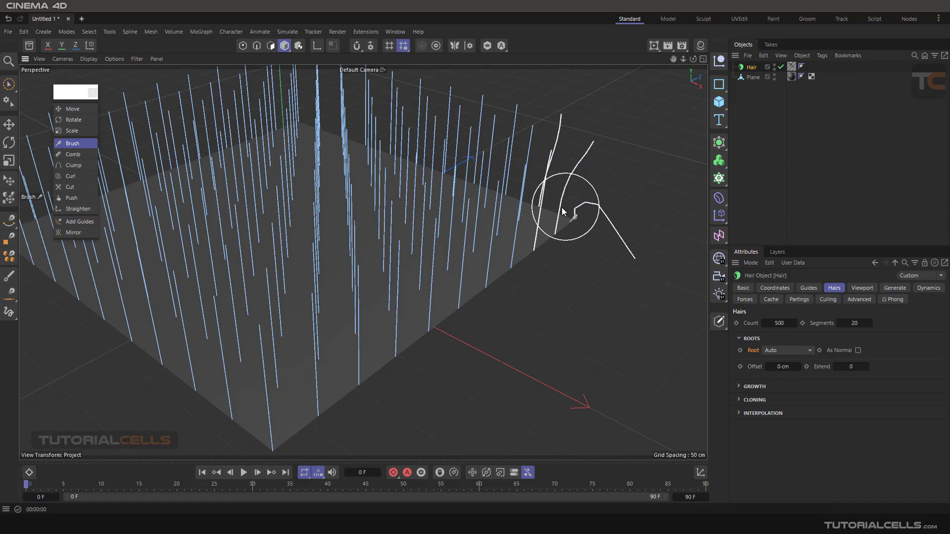
{"action": "left_click_drag", "start_coordinate": [562, 206], "coordinate": [467, 265], "text": "alt"}
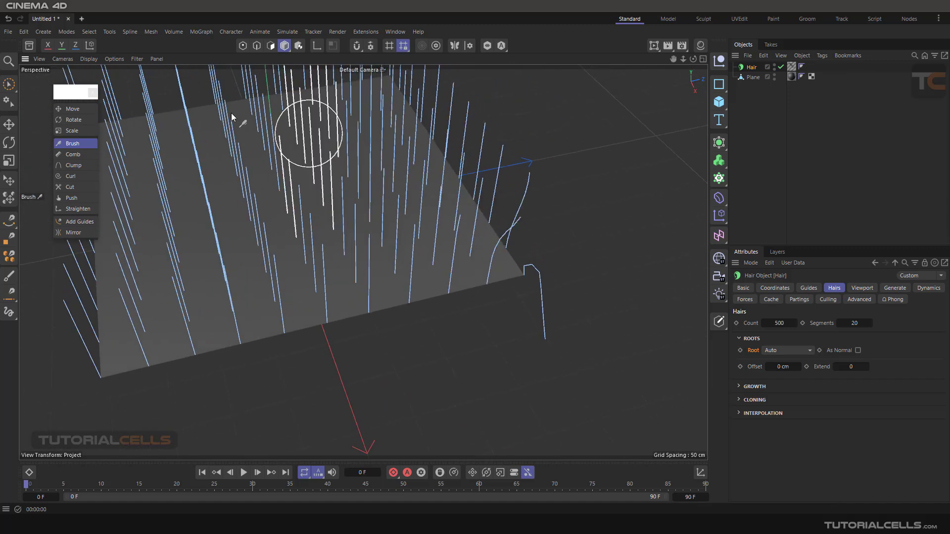
{"action": "left_click", "coordinate": [10, 125]}
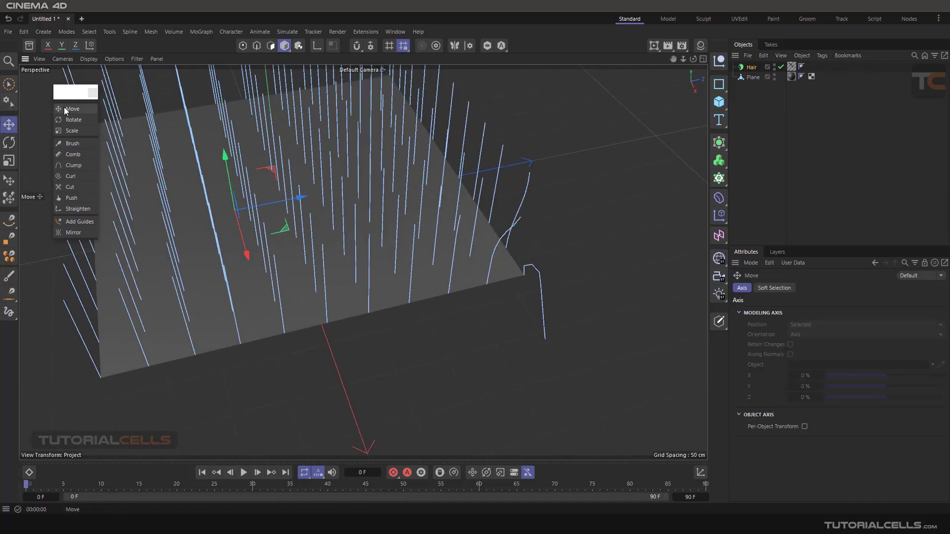
{"action": "left_click", "coordinate": [655, 47]}
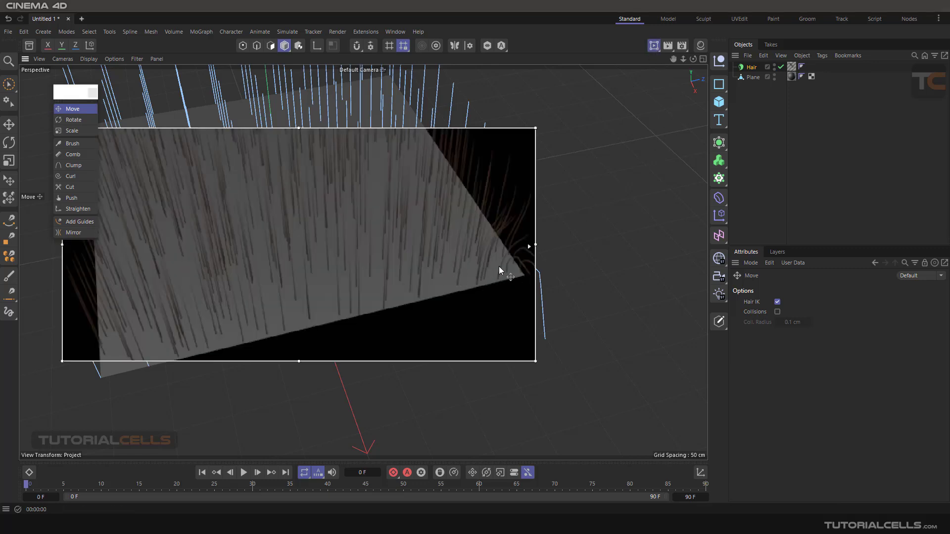
{"action": "left_click", "coordinate": [751, 67]}
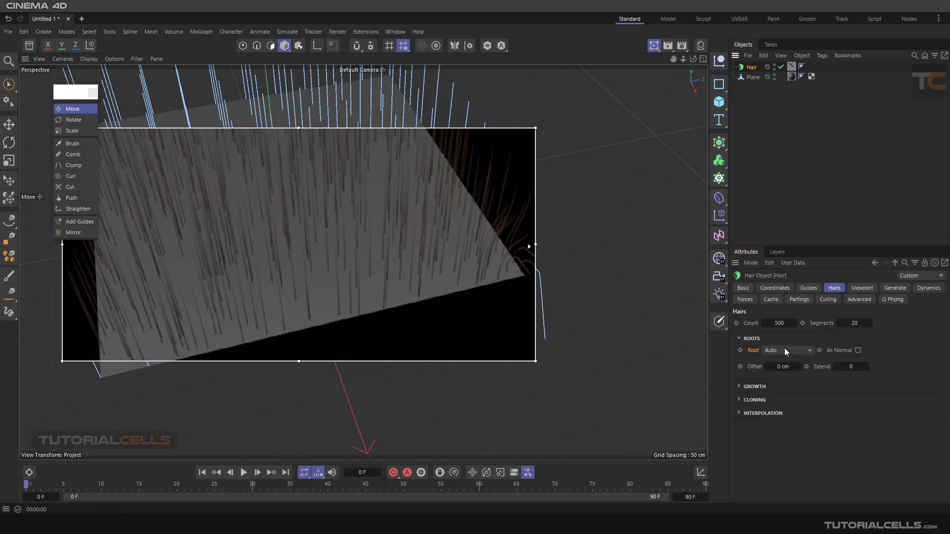
Step: Try a hair count of 831 with Polygon and Polygon Area roots in the render preview, and turn off the interactive render region
{"action": "left_click_drag", "start_coordinate": [784, 323], "coordinate": [814, 323]}
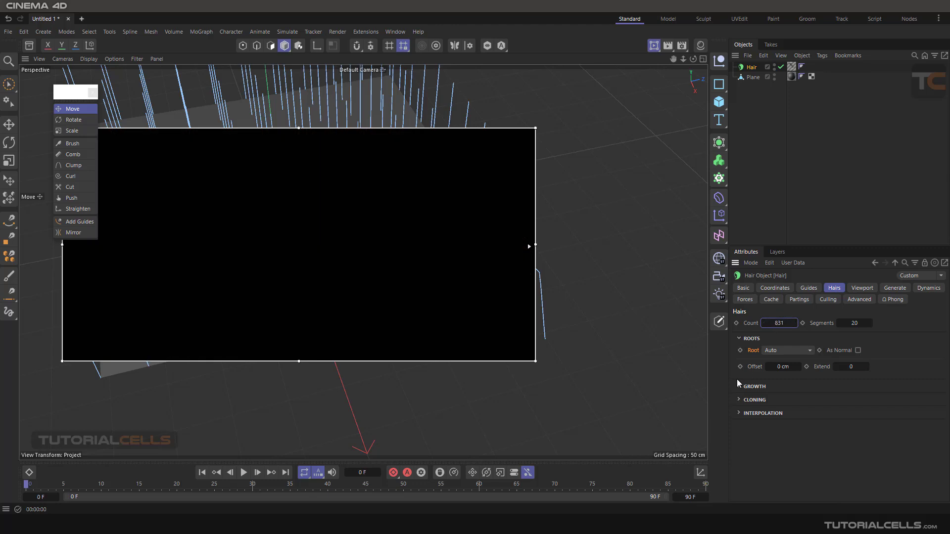
{"action": "left_click", "coordinate": [782, 350]}
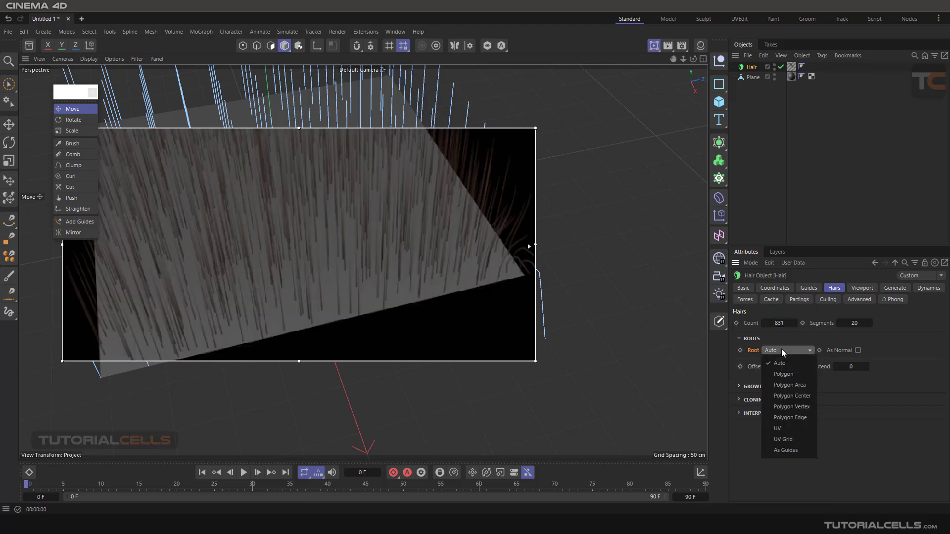
{"action": "left_click", "coordinate": [794, 376]}
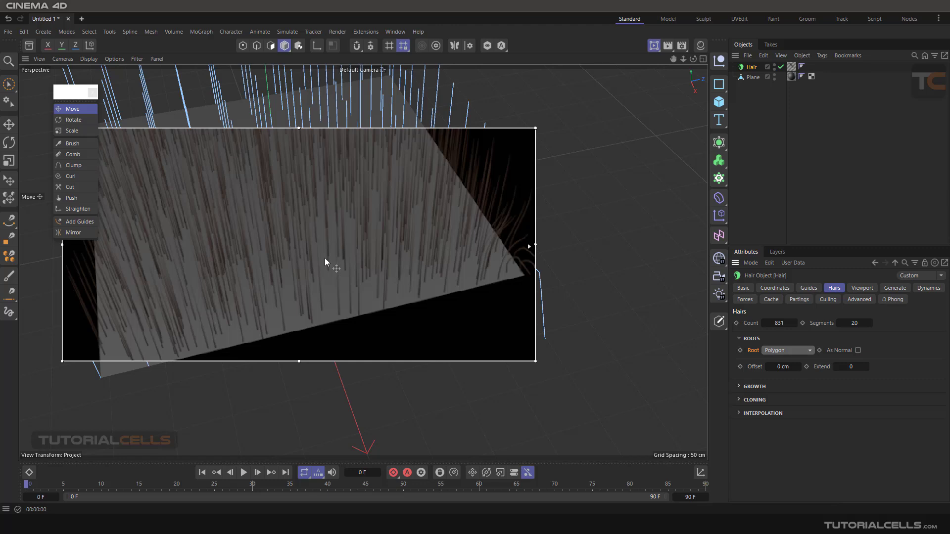
{"action": "left_click", "coordinate": [778, 350]}
{"action": "left_click", "coordinate": [796, 387]}
{"action": "left_click", "coordinate": [652, 47]}
Step: Set the Hair object's viewport display to Hair Lines, with the whole plane in view
{"action": "scroll", "coordinate": [320, 238], "scroll_direction": "down", "scroll_amount": 4}
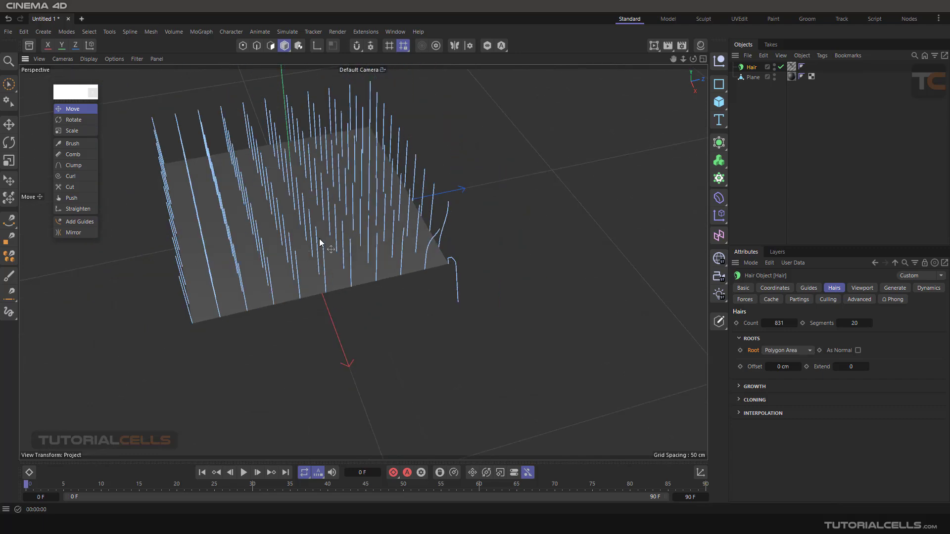
{"action": "left_click_drag", "start_coordinate": [338, 253], "coordinate": [366, 259], "text": "alt"}
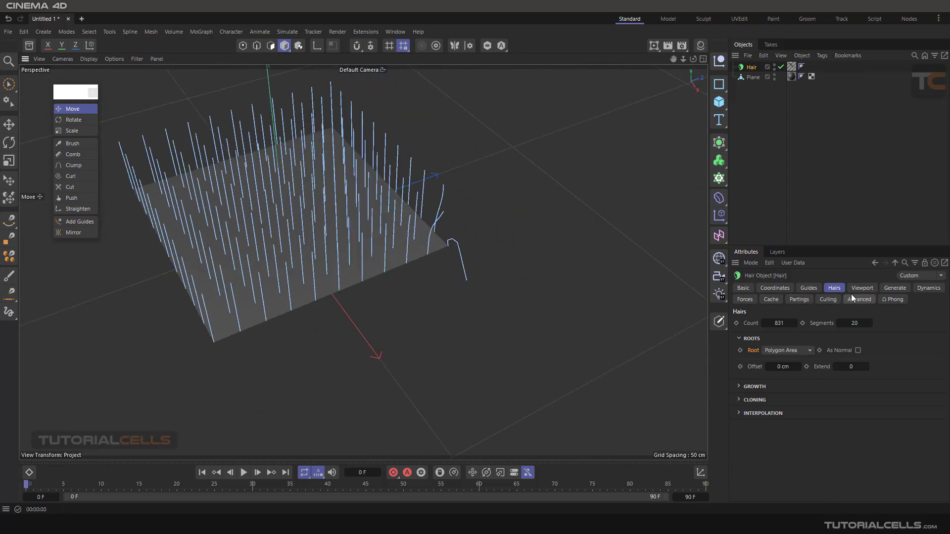
{"action": "left_click", "coordinate": [863, 288]}
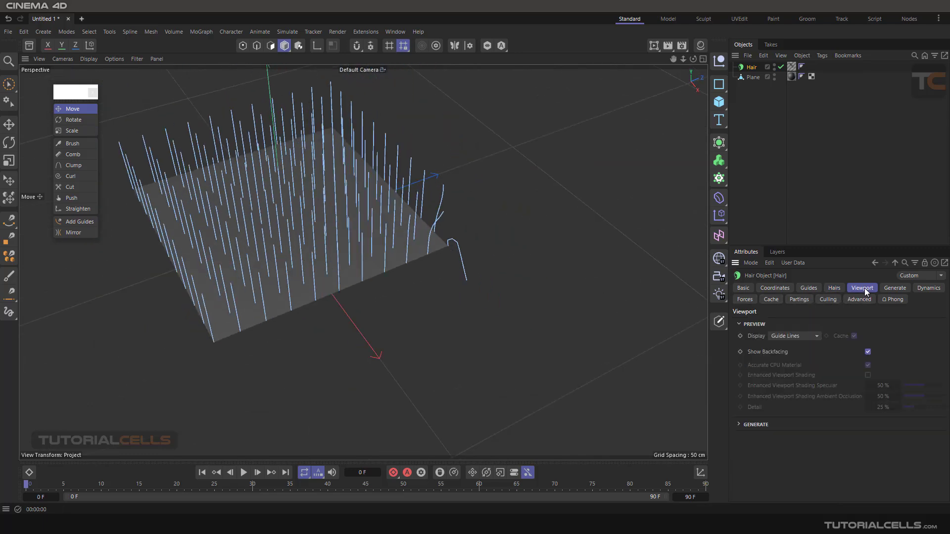
{"action": "left_click", "coordinate": [788, 337]}
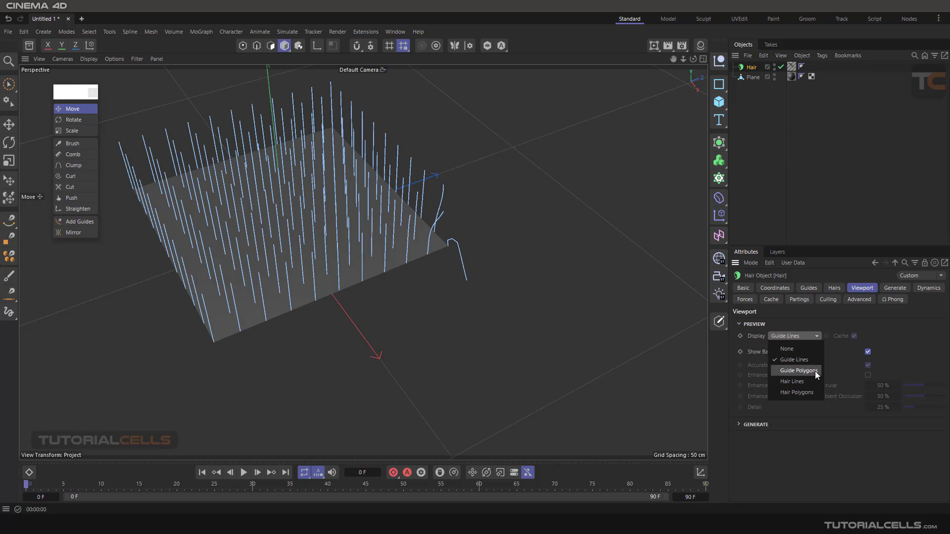
{"action": "left_click", "coordinate": [806, 382]}
Step: Raise the hair count to 5000 and then to 50000, with the brushed corner guides in close view
{"action": "scroll", "coordinate": [395, 257], "scroll_direction": "up", "scroll_amount": 5}
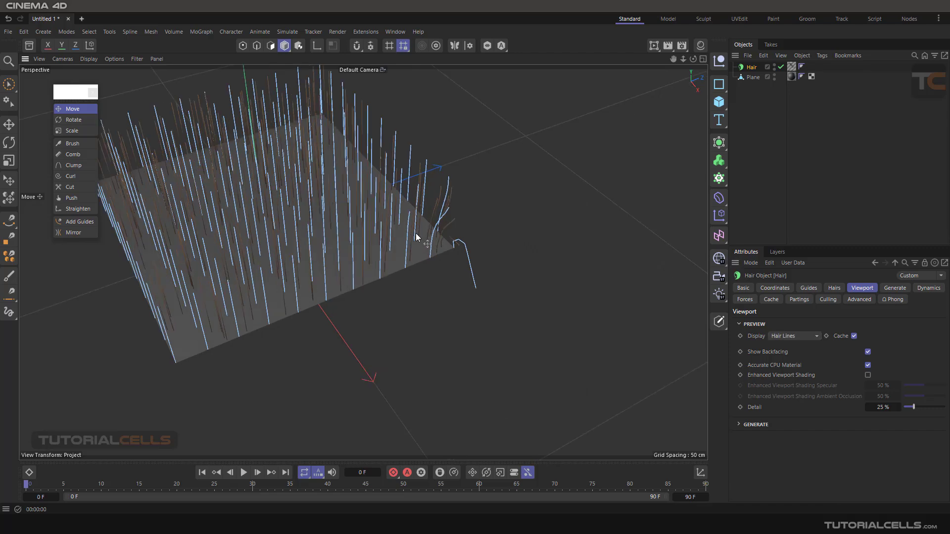
{"action": "mouse_move", "coordinate": [405, 257]}
{"action": "left_mouse_down", "text": "alt"}
{"action": "mouse_move", "coordinate": [375, 254]}
{"action": "mouse_move", "coordinate": [396, 244]}
{"action": "left_mouse_up", "text": "alt"}
{"action": "middle_click_drag", "start_coordinate": [401, 245], "coordinate": [411, 251], "text": "alt"}
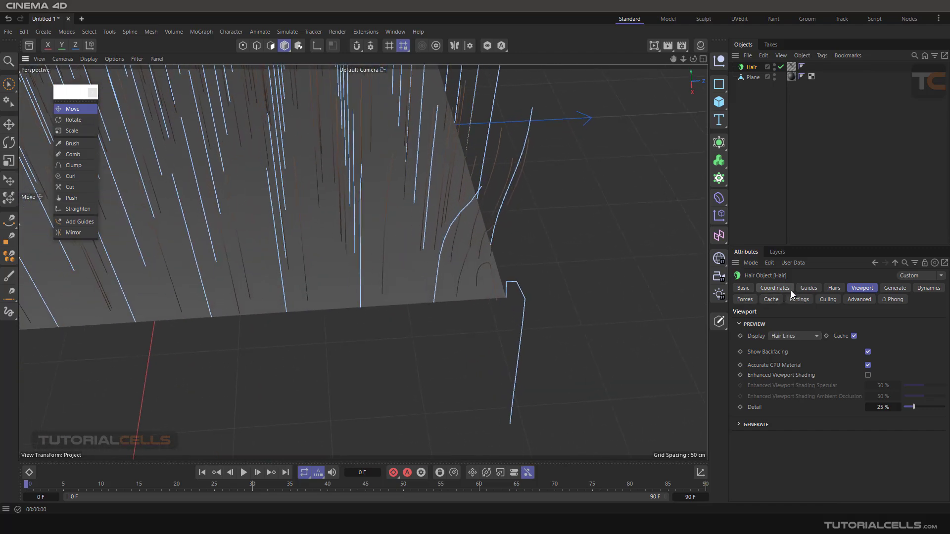
{"action": "left_click", "coordinate": [834, 288]}
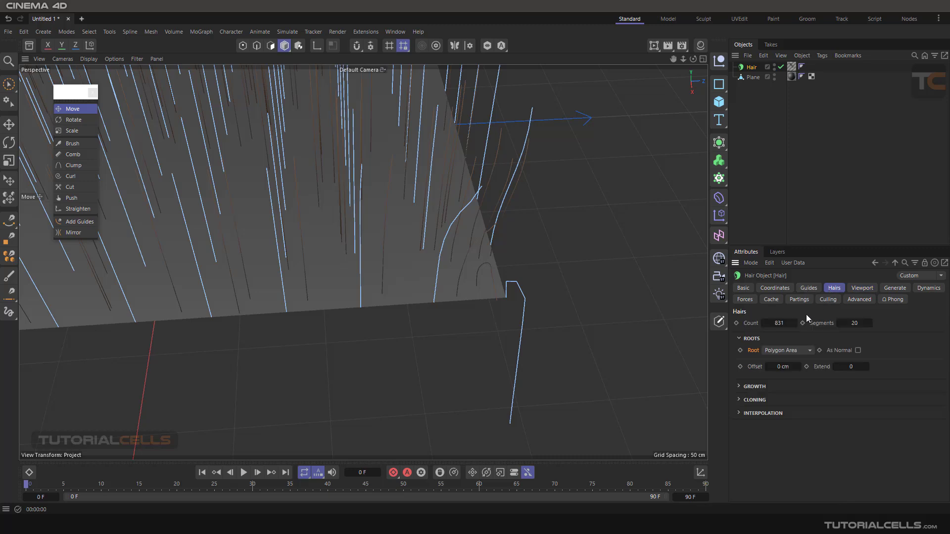
{"action": "double_click", "coordinate": [781, 322]}
{"action": "type", "text": "5000"}
{"action": "key", "text": "Return"}
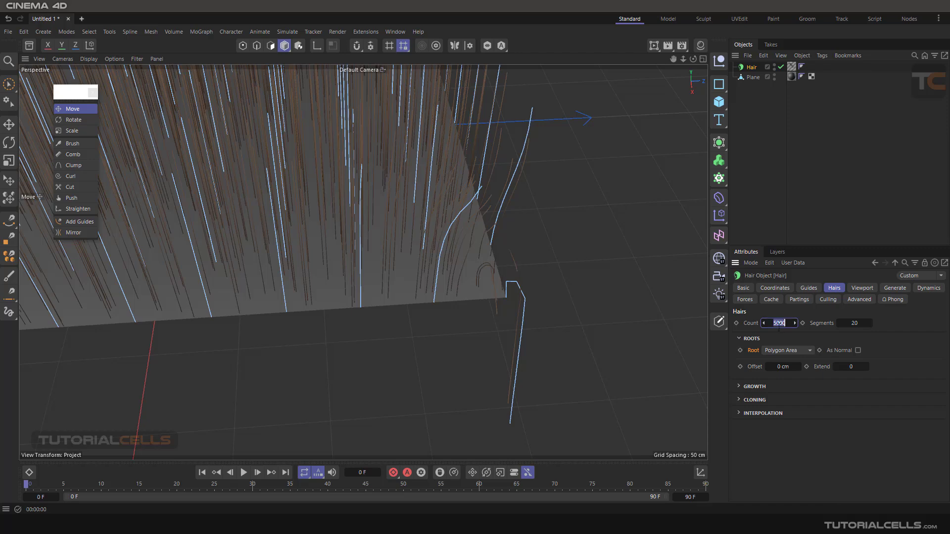
{"action": "left_click", "coordinate": [785, 325]}
{"action": "type", "text": "0"}
{"action": "key", "text": "Return"}
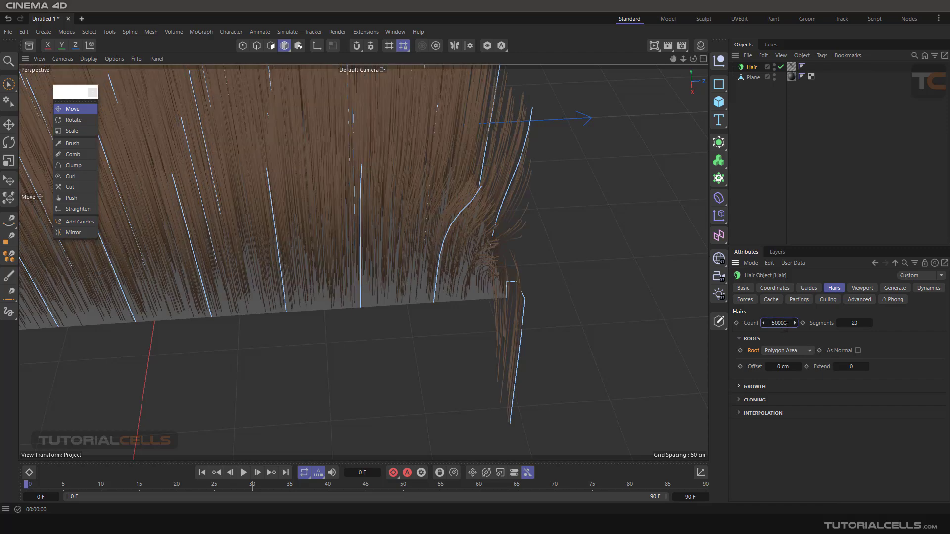
Step: Set the hairs' root placement to Auto and inspect the dense hair near the brushed corner
{"action": "scroll", "coordinate": [349, 178], "scroll_direction": "down", "scroll_amount": 2}
{"action": "scroll", "coordinate": [375, 213], "scroll_direction": "up", "scroll_amount": 3}
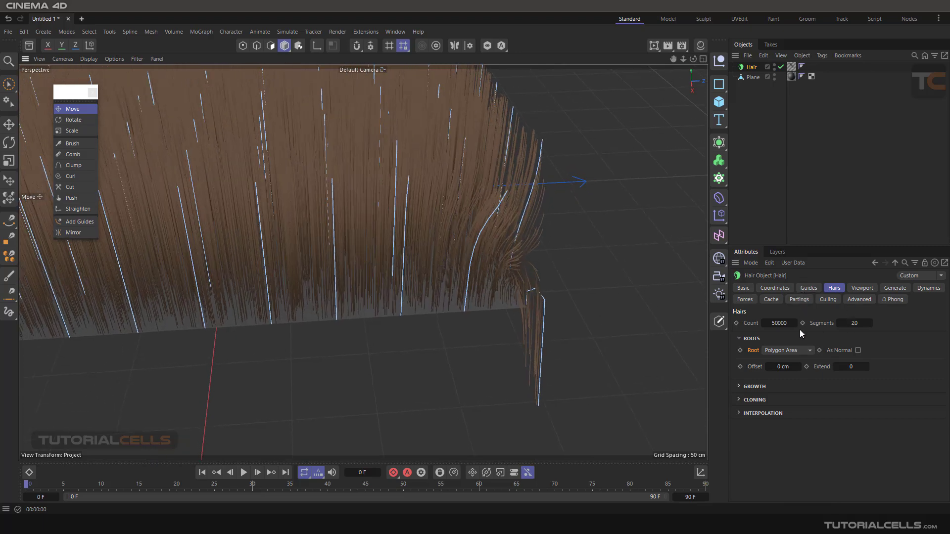
{"action": "left_click", "coordinate": [784, 351]}
{"action": "left_click", "coordinate": [788, 363]}
{"action": "left_click_drag", "start_coordinate": [417, 274], "coordinate": [401, 275], "text": "alt"}
Step: Try Polygon Edge as the hairs' root placement and inspect the result on the plane's polygon grid from above
{"action": "left_click", "coordinate": [775, 350]}
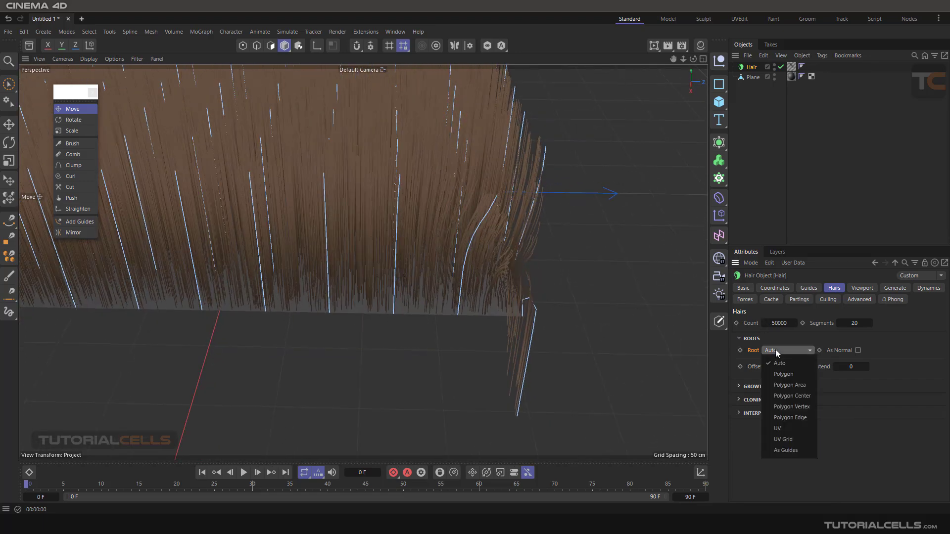
{"action": "left_click", "coordinate": [801, 421]}
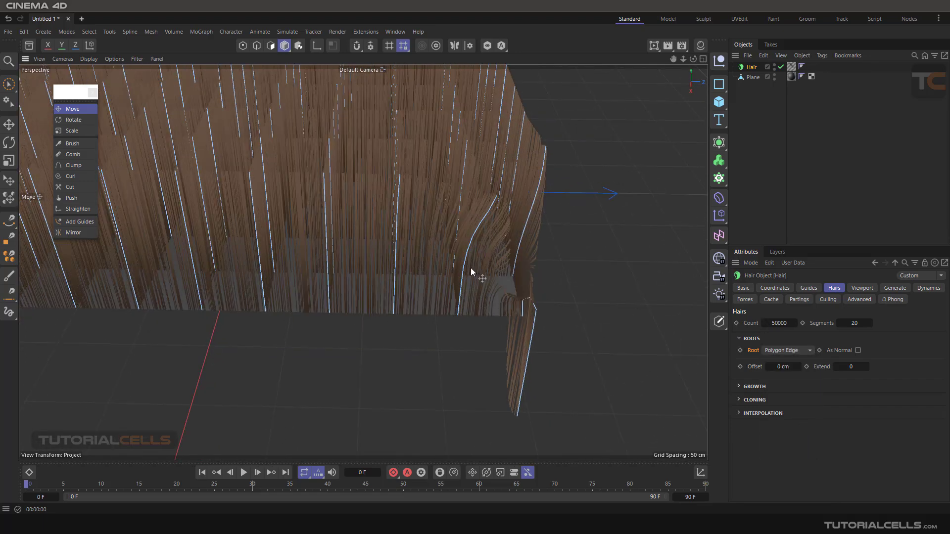
{"action": "left_click_drag", "start_coordinate": [470, 268], "coordinate": [448, 310], "text": "alt"}
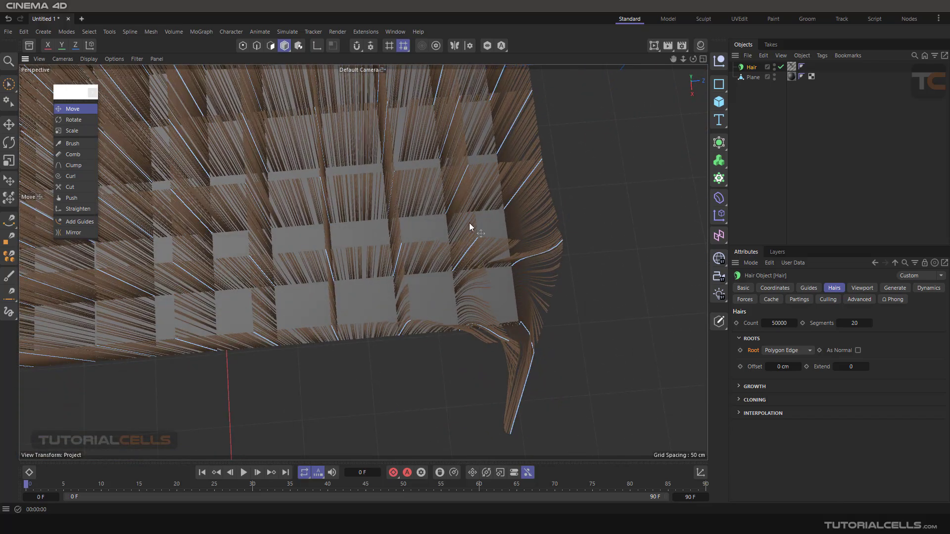
Step: Try As Guides as the hairs' root placement and check it briefly in the interactive render region
{"action": "left_click", "coordinate": [795, 351]}
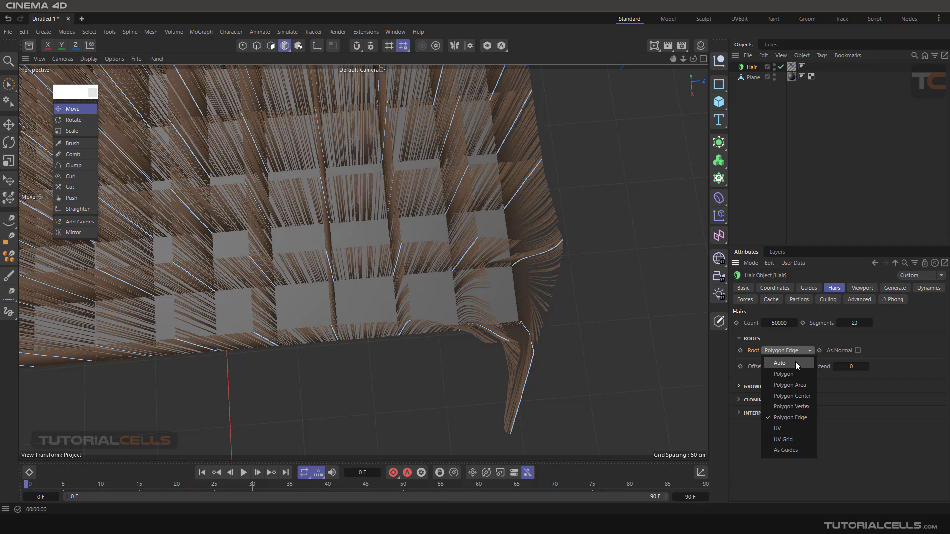
{"action": "left_click", "coordinate": [800, 450]}
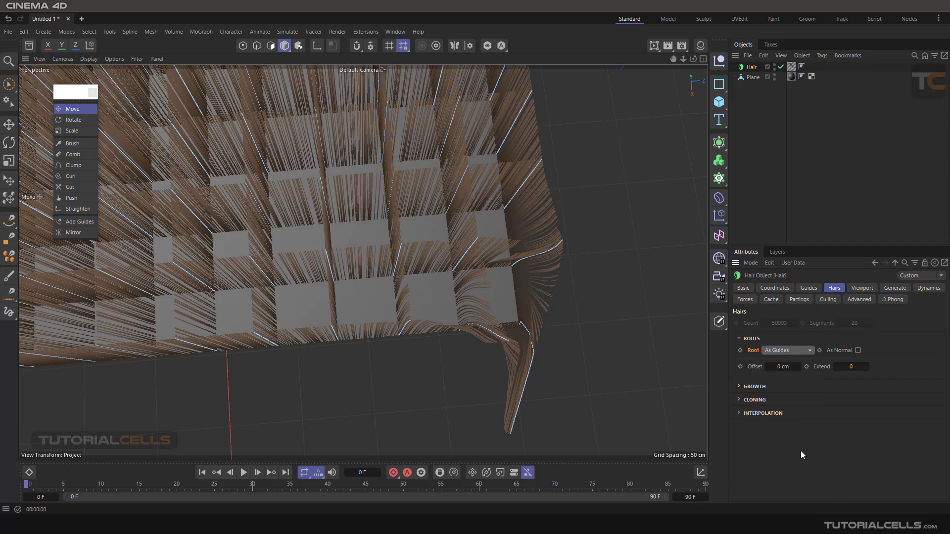
{"action": "left_click_drag", "start_coordinate": [643, 361], "coordinate": [576, 281], "text": "alt"}
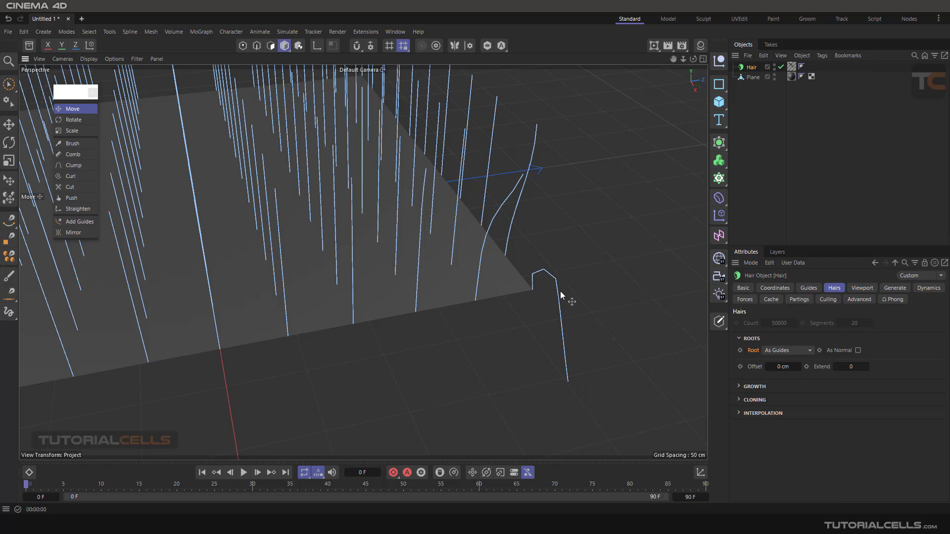
{"action": "key", "text": "alt+r"}
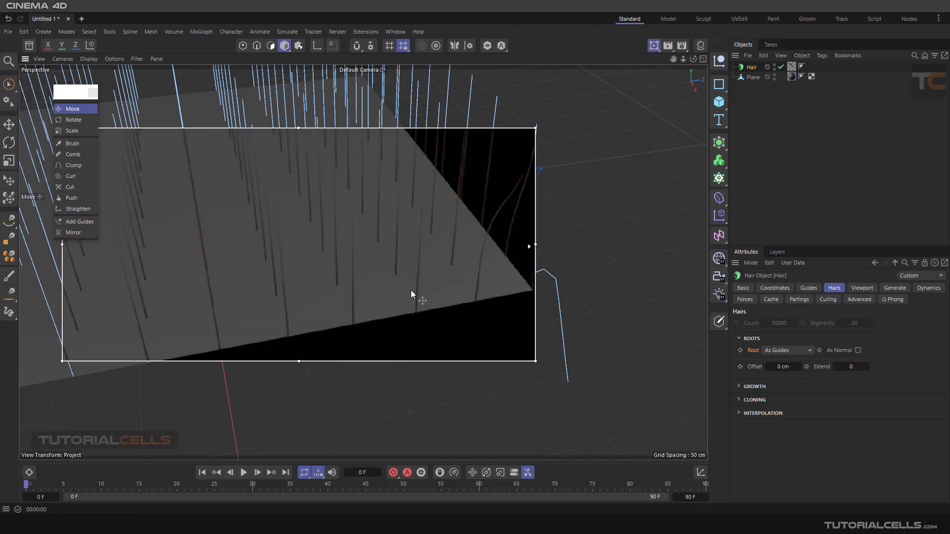
{"action": "left_click", "coordinate": [653, 47]}
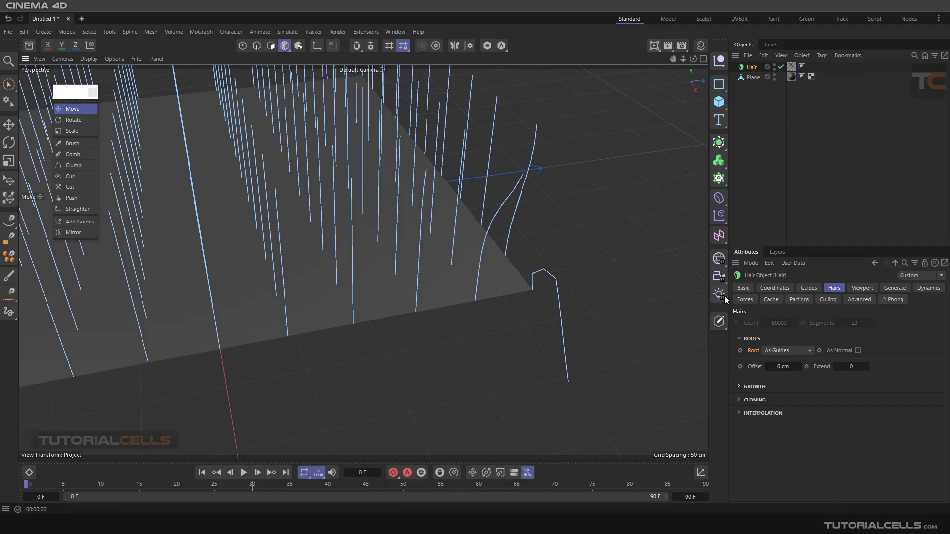
Step: Set the hairs' root placement back to Auto and enable As Normal
{"action": "left_click", "coordinate": [792, 350]}
{"action": "left_click", "coordinate": [781, 362]}
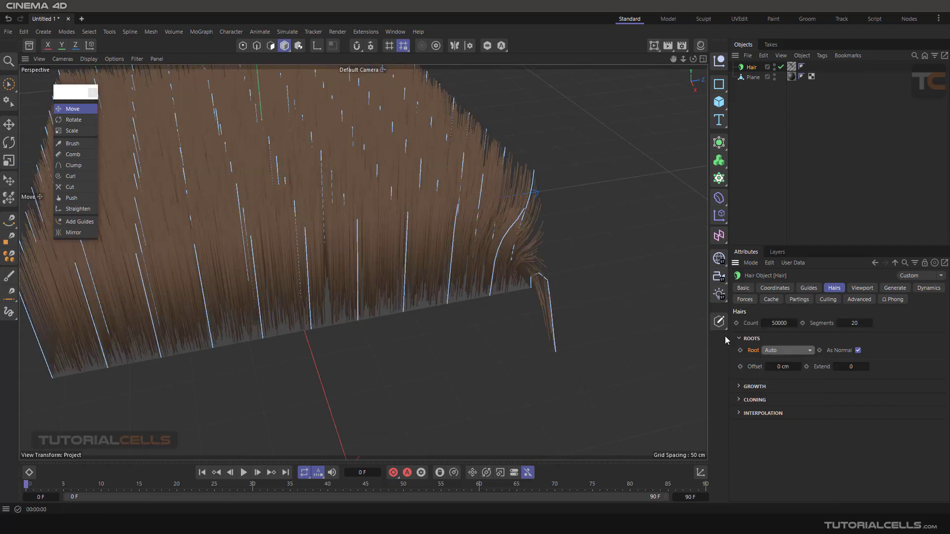
Step: Try a root offset of 31 cm on the hairs, view it from the side, and reset the offset to 0 cm
{"action": "left_click_drag", "start_coordinate": [770, 366], "coordinate": [806, 367]}
{"action": "left_click_drag", "start_coordinate": [557, 312], "coordinate": [554, 289], "text": "alt"}
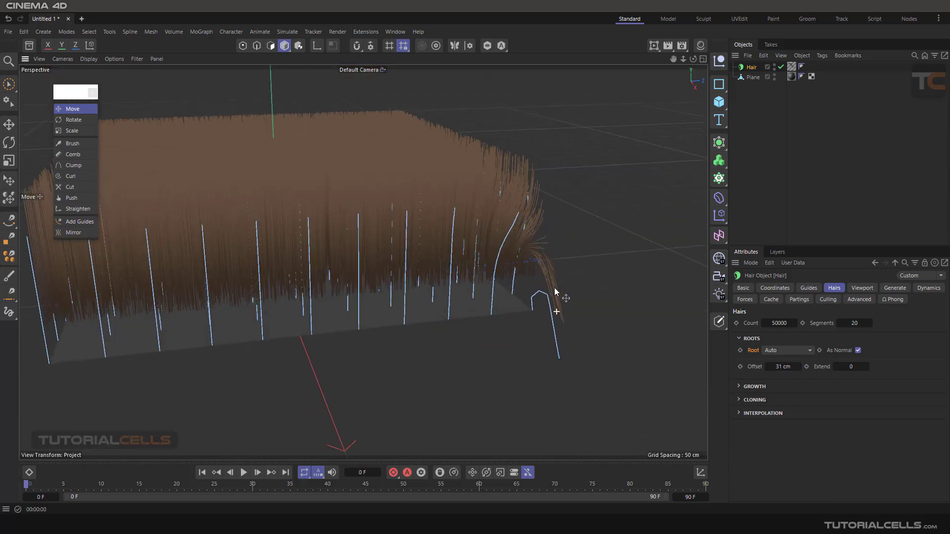
{"action": "right_click", "coordinate": [798, 367]}
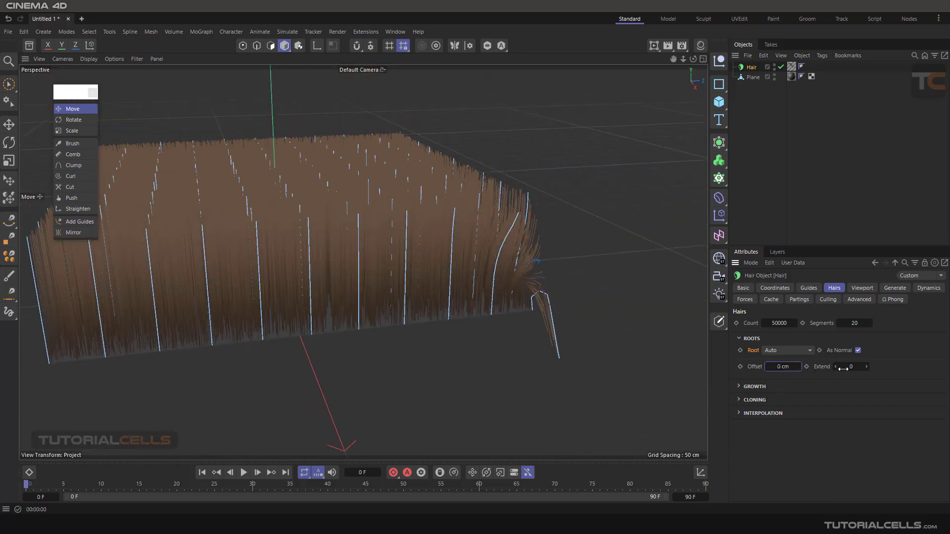
Step: Try extending the hair roots below the plane, and reset the Extend value to 0
{"action": "left_click_drag", "start_coordinate": [843, 369], "coordinate": [858, 368]}
{"action": "mouse_move", "coordinate": [536, 328]}
{"action": "left_mouse_down", "text": "alt"}
{"action": "mouse_move", "coordinate": [506, 285]}
{"action": "mouse_move", "coordinate": [547, 310]}
{"action": "mouse_move", "coordinate": [540, 324]}
{"action": "mouse_move", "coordinate": [549, 327]}
{"action": "left_mouse_up", "text": "alt"}
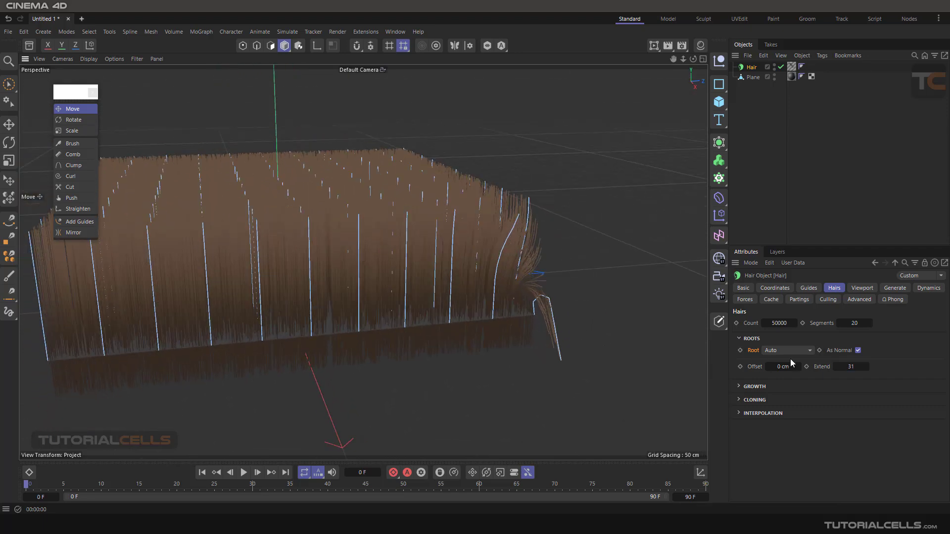
{"action": "right_click", "coordinate": [868, 369]}
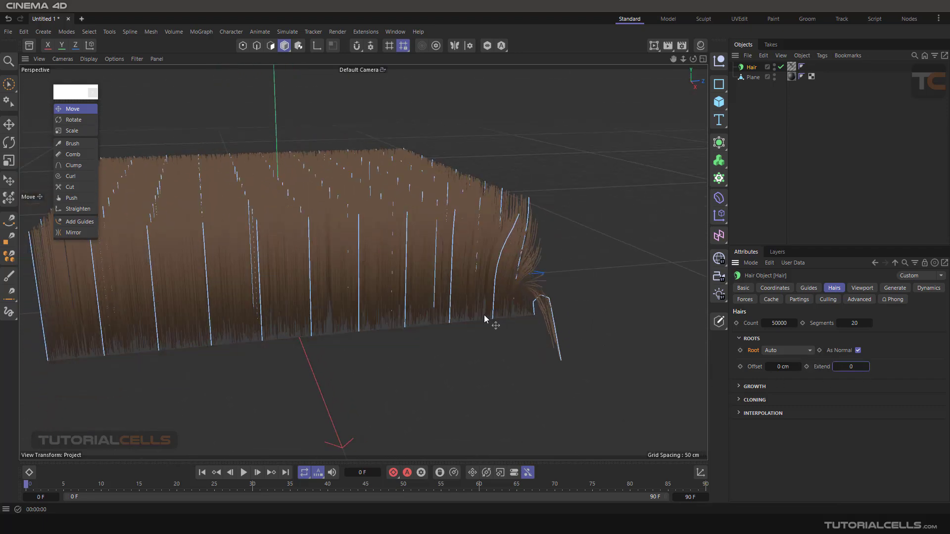
Step: Set the hair roots' Extend value to 15 while viewing the plane's front edge up close
{"action": "scroll", "coordinate": [482, 316], "scroll_direction": "up", "scroll_amount": 6}
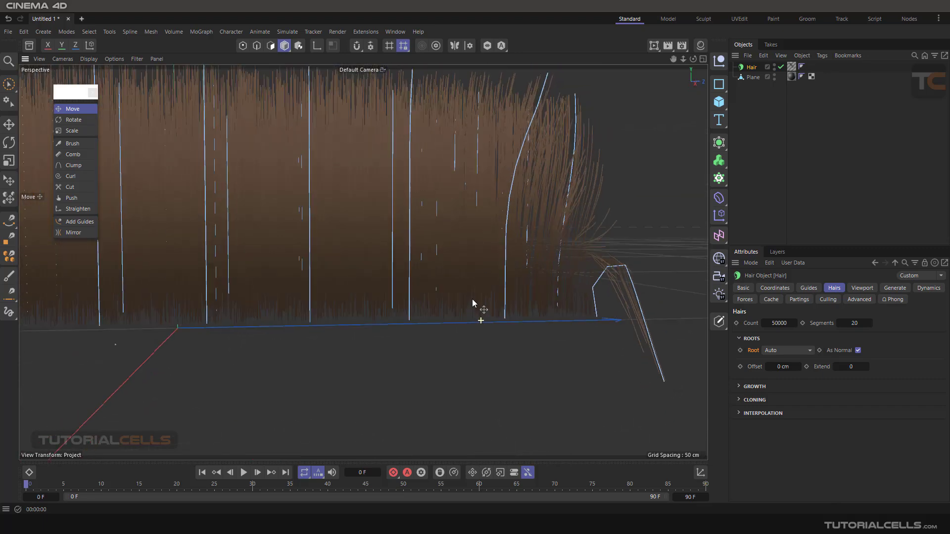
{"action": "left_click_drag", "start_coordinate": [472, 301], "coordinate": [474, 323], "text": "alt"}
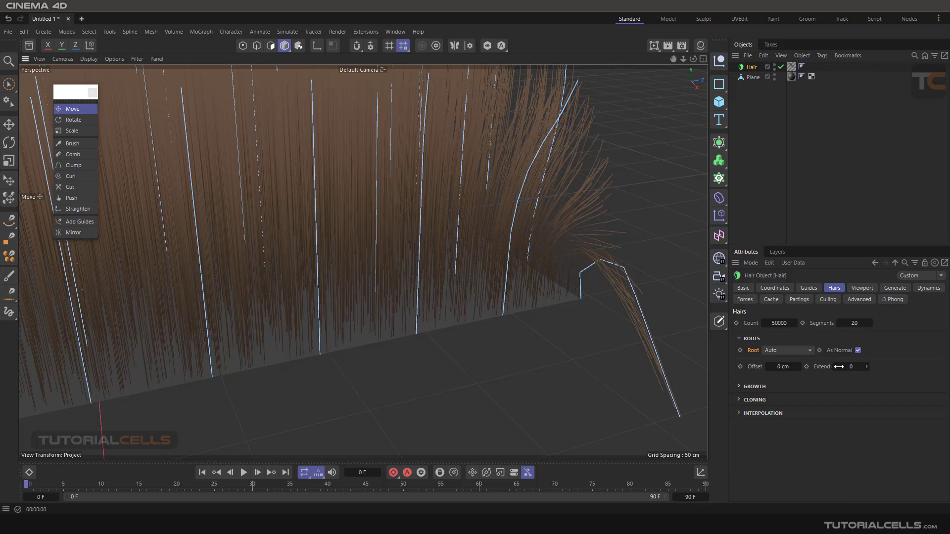
{"action": "left_click_drag", "start_coordinate": [839, 366], "coordinate": [860, 366]}
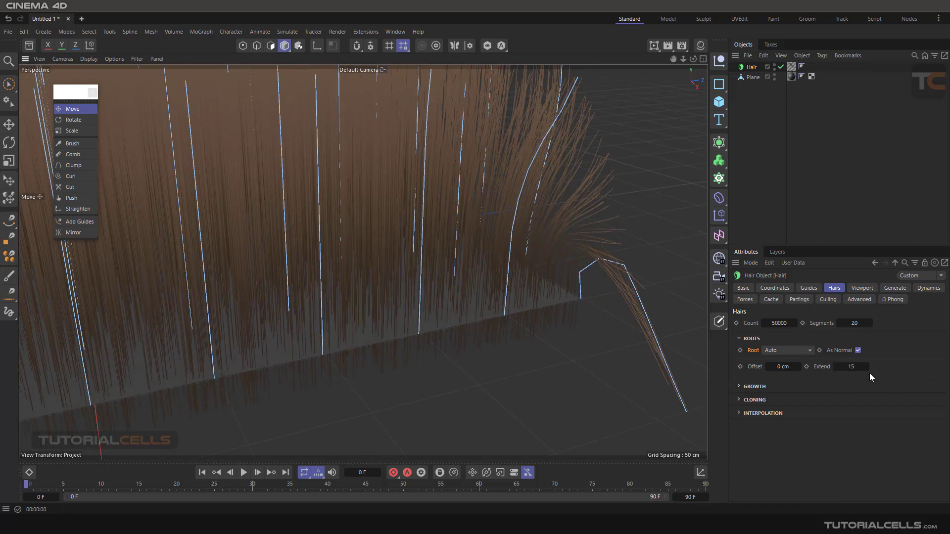
Step: Reset the hair roots' Extend value to 0 and look through the Growth and Cloning settings of the hairs
{"action": "right_click", "coordinate": [865, 369]}
{"action": "left_click", "coordinate": [739, 390]}
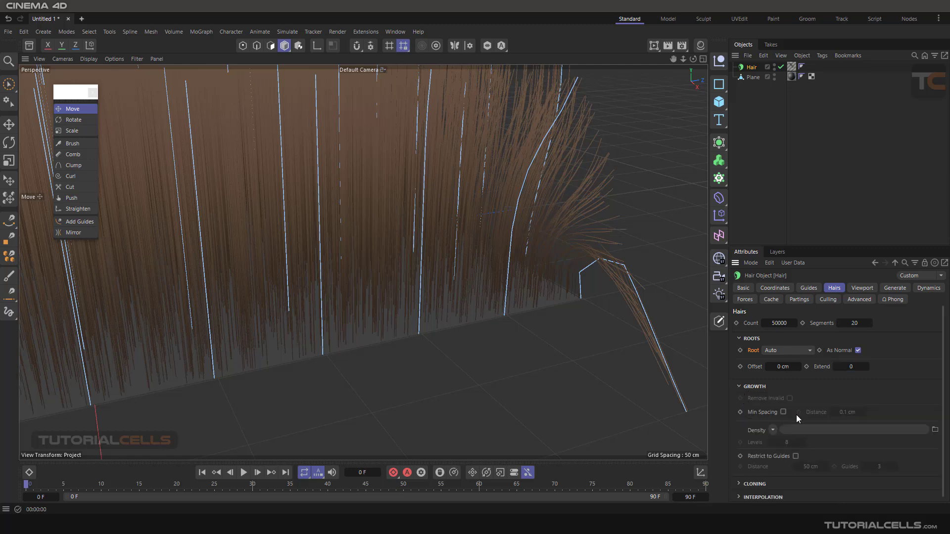
{"action": "left_click", "coordinate": [747, 483]}
{"action": "scroll", "coordinate": [770, 454], "scroll_direction": "down", "scroll_amount": 5}
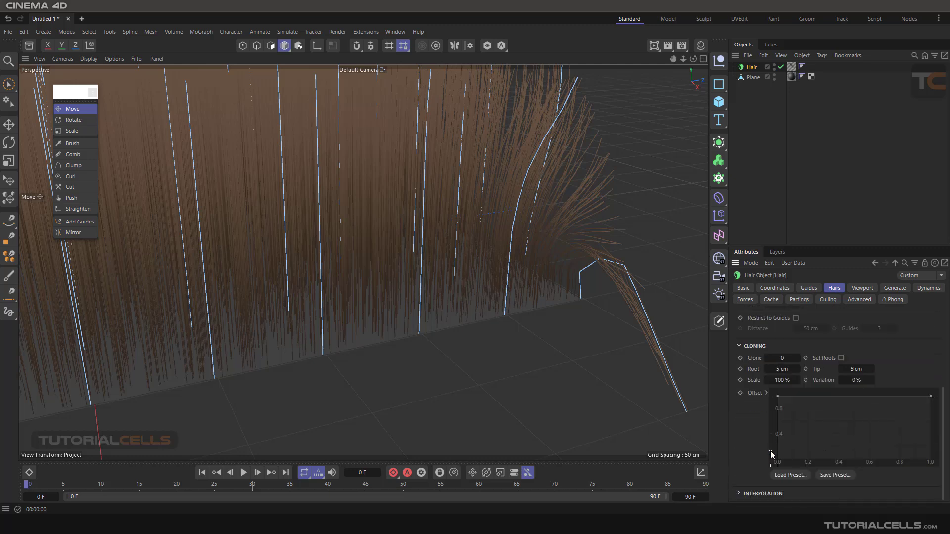
{"action": "scroll", "coordinate": [775, 447], "scroll_direction": "up", "scroll_amount": 5}
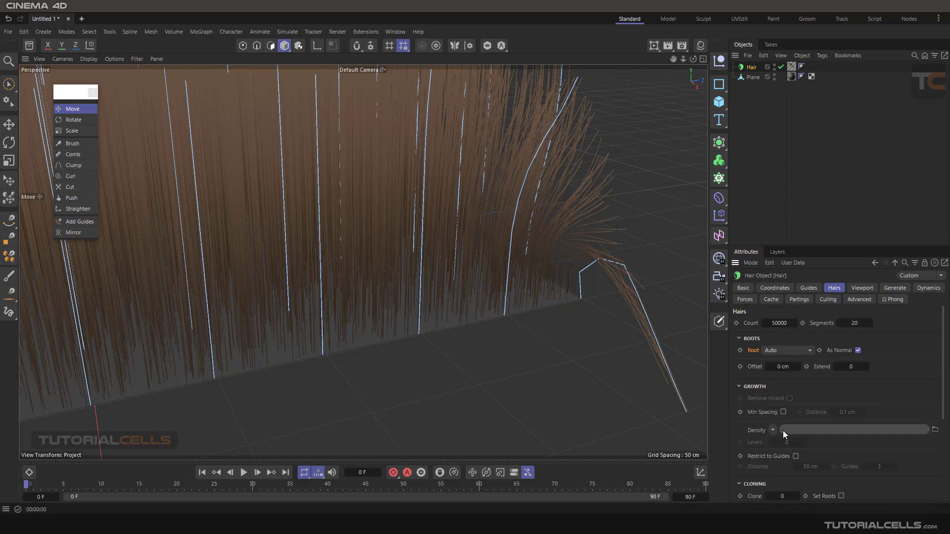
Step: Turn off As Normal for the hair roots and bend the guides along the plane's front edge outward with the Brush tool
{"action": "left_click", "coordinate": [858, 351]}
{"action": "left_click_drag", "start_coordinate": [575, 316], "coordinate": [396, 267], "text": "alt"}
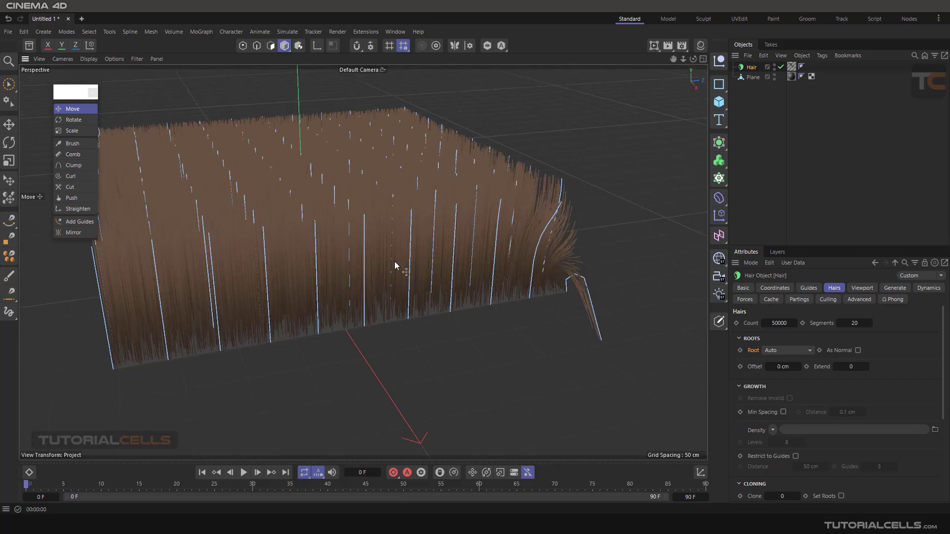
{"action": "left_click", "coordinate": [76, 144]}
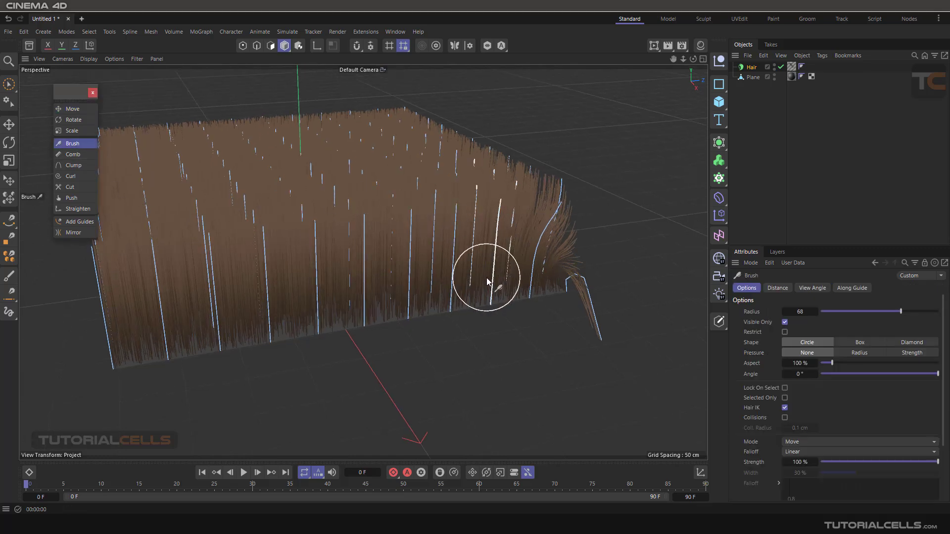
{"action": "mouse_move", "coordinate": [490, 279]}
{"action": "left_mouse_down"}
{"action": "mouse_move", "coordinate": [623, 266]}
{"action": "mouse_move", "coordinate": [485, 236]}
{"action": "mouse_move", "coordinate": [577, 232]}
{"action": "mouse_move", "coordinate": [619, 244]}
{"action": "mouse_move", "coordinate": [544, 273]}
{"action": "mouse_move", "coordinate": [648, 270]}
{"action": "mouse_move", "coordinate": [501, 292]}
{"action": "mouse_move", "coordinate": [586, 281]}
{"action": "mouse_move", "coordinate": [504, 292]}
{"action": "mouse_move", "coordinate": [585, 285]}
{"action": "mouse_move", "coordinate": [541, 286]}
{"action": "mouse_move", "coordinate": [515, 273]}
{"action": "mouse_move", "coordinate": [517, 296]}
{"action": "left_mouse_up"}
{"action": "scroll", "coordinate": [527, 294], "scroll_direction": "up", "scroll_amount": 8}
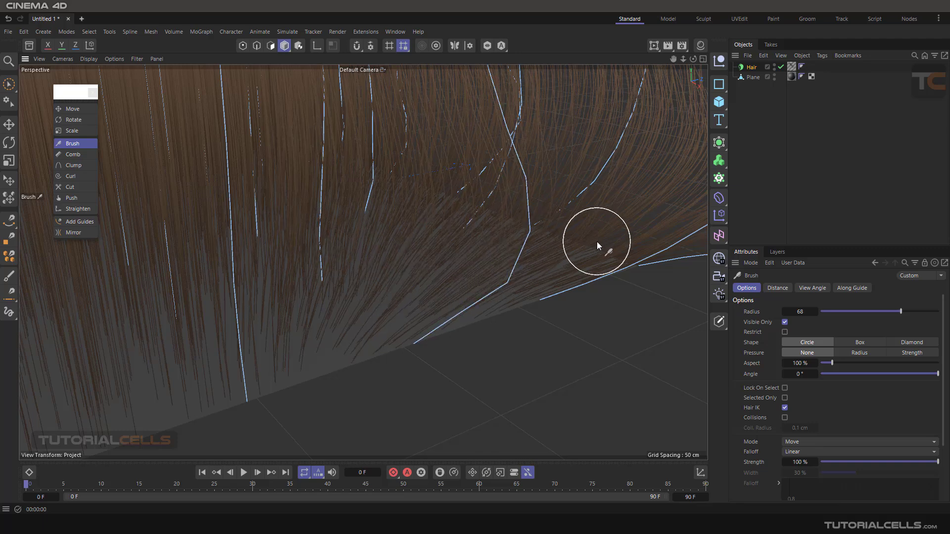
{"action": "left_click_drag", "start_coordinate": [509, 321], "coordinate": [456, 293], "text": "alt"}
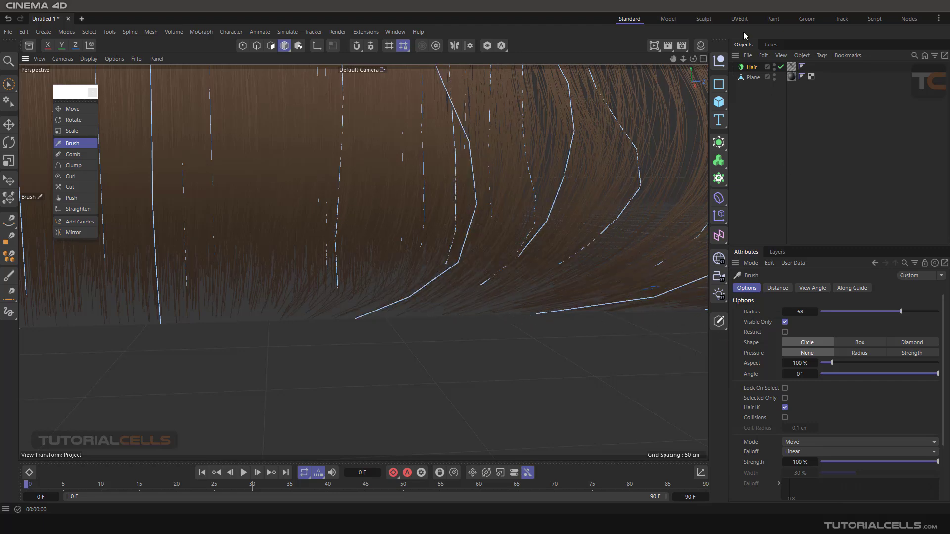
Step: Try As Normal on the brushed hairs to compare how they leave the plane's surface, and turn it off again
{"action": "left_click", "coordinate": [752, 67]}
{"action": "left_click", "coordinate": [857, 350]}
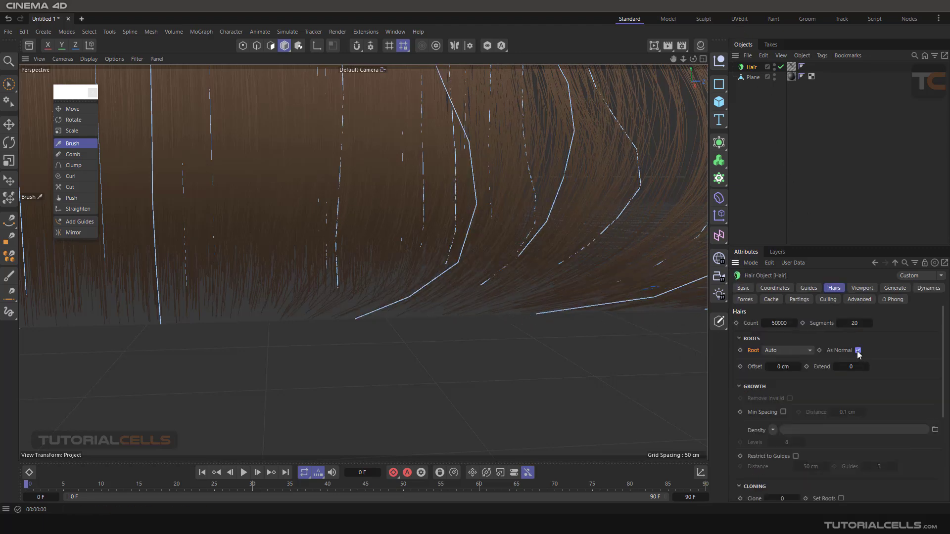
{"action": "mouse_move", "coordinate": [491, 326]}
{"action": "left_mouse_down", "text": "alt"}
{"action": "mouse_move", "coordinate": [495, 311]}
{"action": "mouse_move", "coordinate": [487, 325]}
{"action": "mouse_move", "coordinate": [488, 314]}
{"action": "left_mouse_up", "text": "alt"}
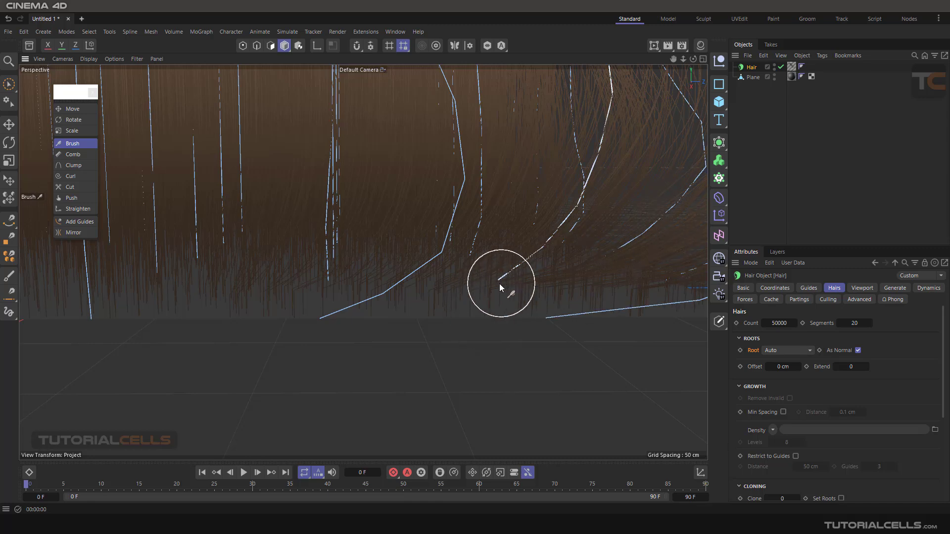
{"action": "left_click", "coordinate": [858, 350]}
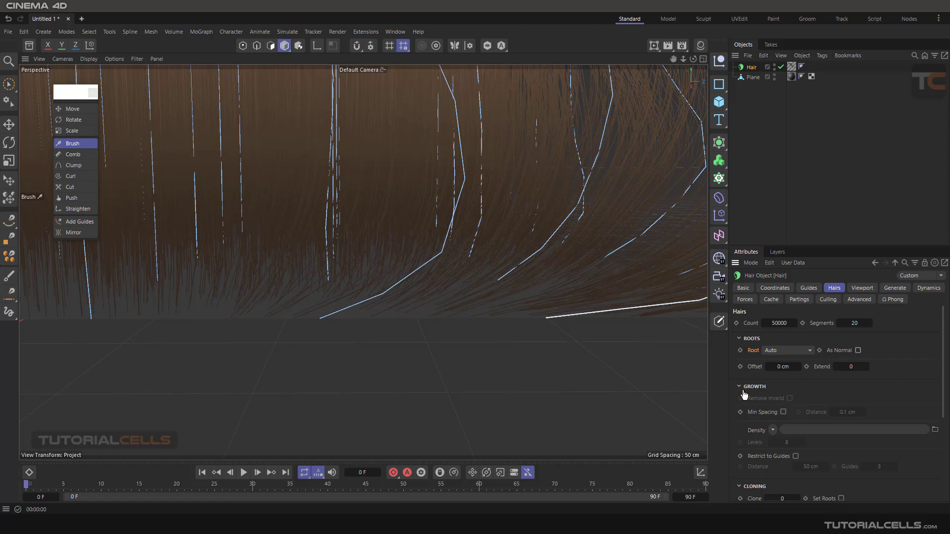
Step: Compare the Growth settings of the guides with the Growth settings of the hairs
{"action": "left_click", "coordinate": [738, 338]}
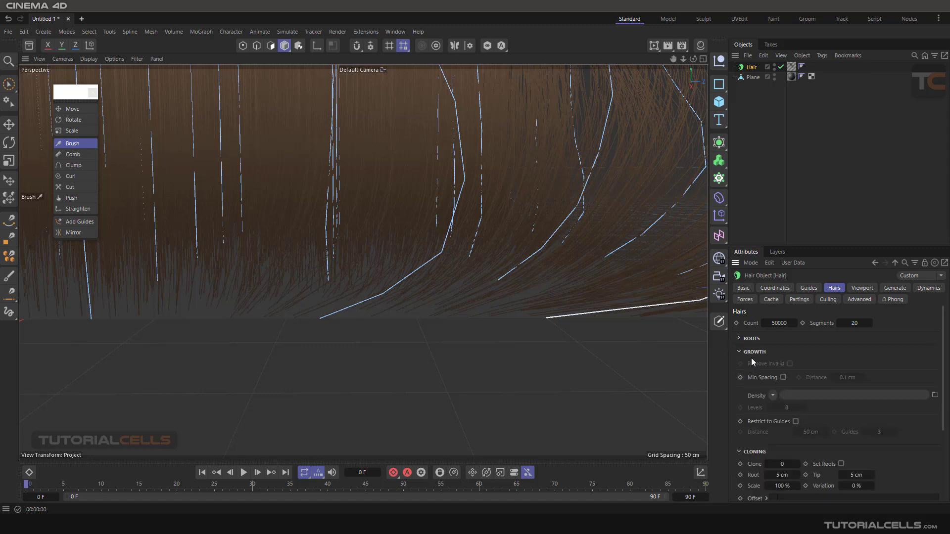
{"action": "left_click", "coordinate": [738, 452]}
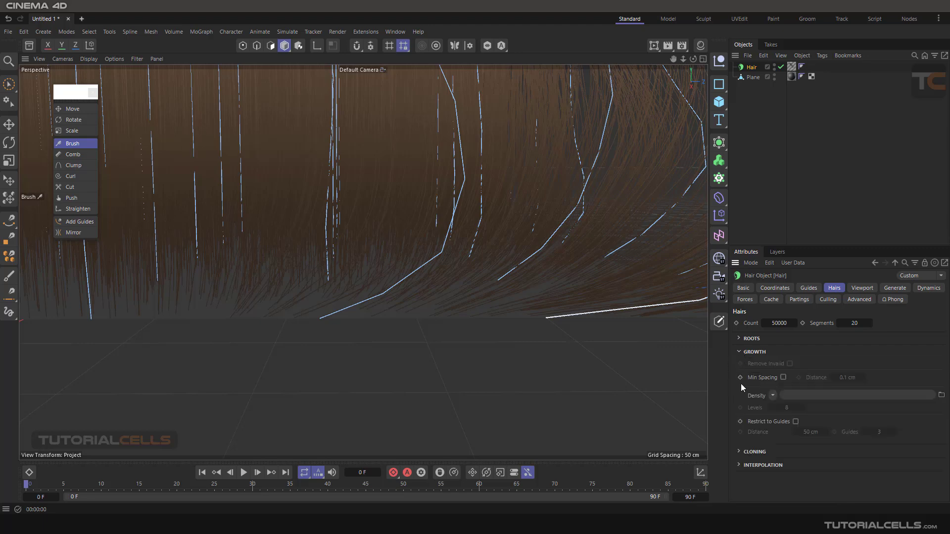
{"action": "scroll", "coordinate": [497, 250], "scroll_direction": "down", "scroll_amount": 7}
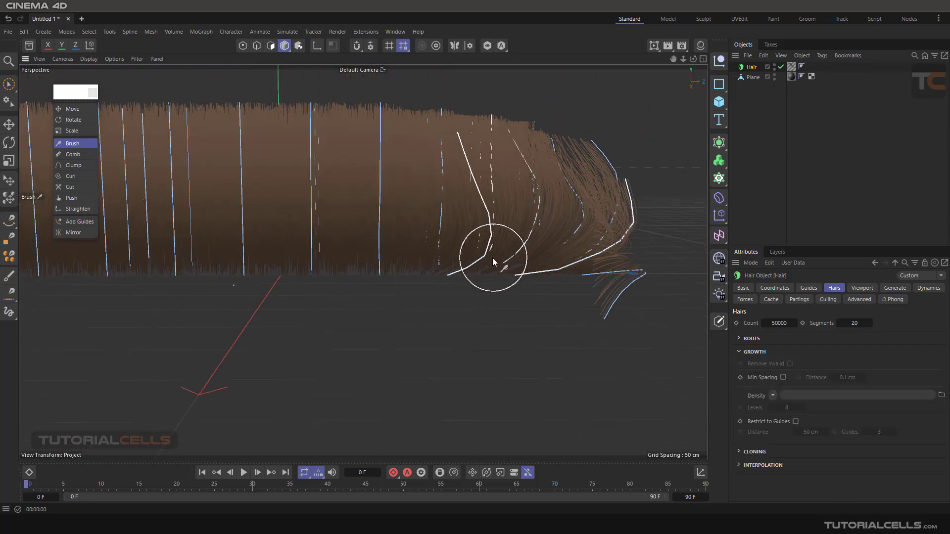
{"action": "left_click_drag", "start_coordinate": [492, 257], "coordinate": [510, 258], "text": "alt"}
{"action": "left_click", "coordinate": [808, 288]}
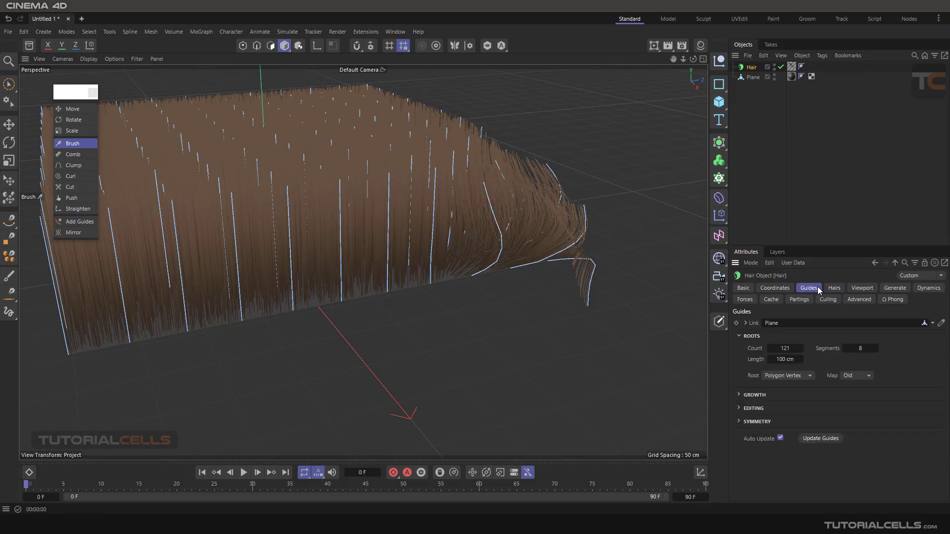
{"action": "left_click", "coordinate": [737, 395]}
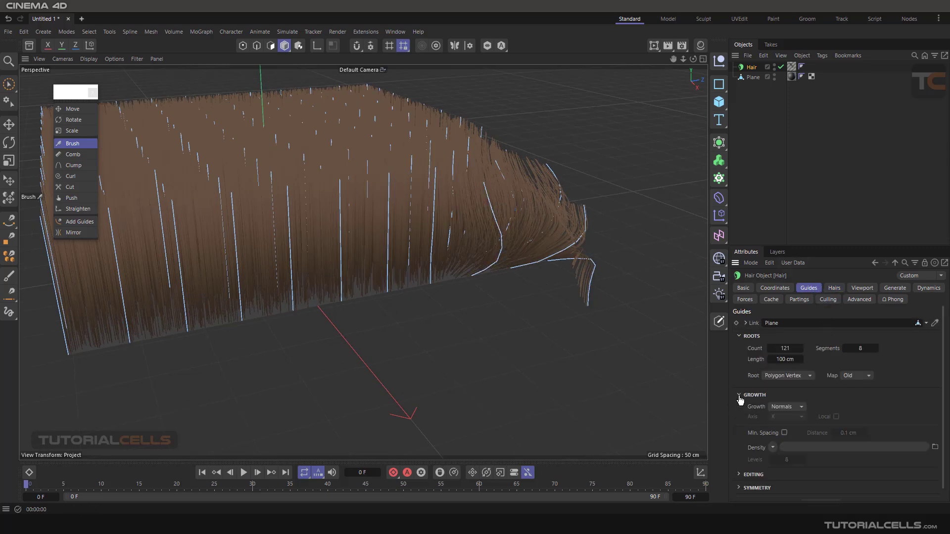
{"action": "left_click", "coordinate": [832, 289]}
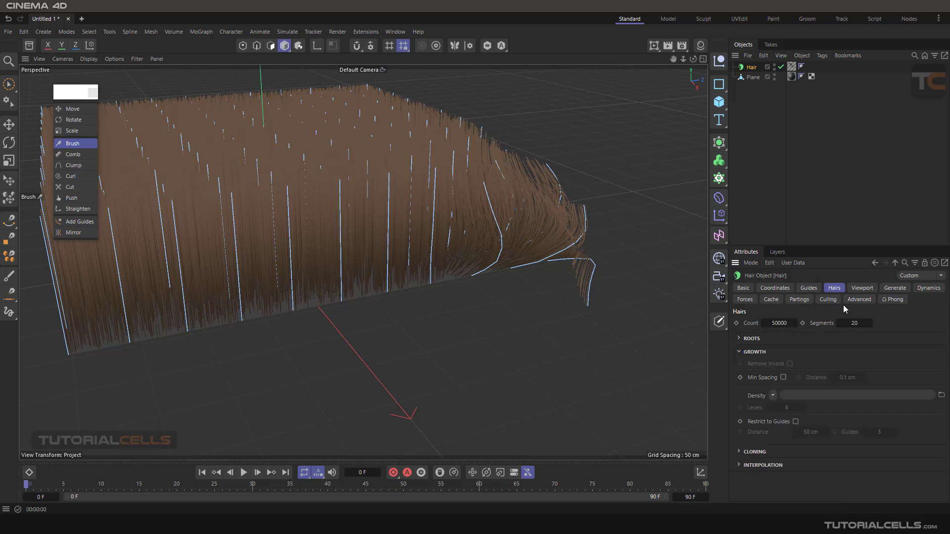
Step: Try Min Spacing on the hairs with a distance of 1 cm, and turn Min Spacing off again
{"action": "left_click", "coordinate": [783, 378]}
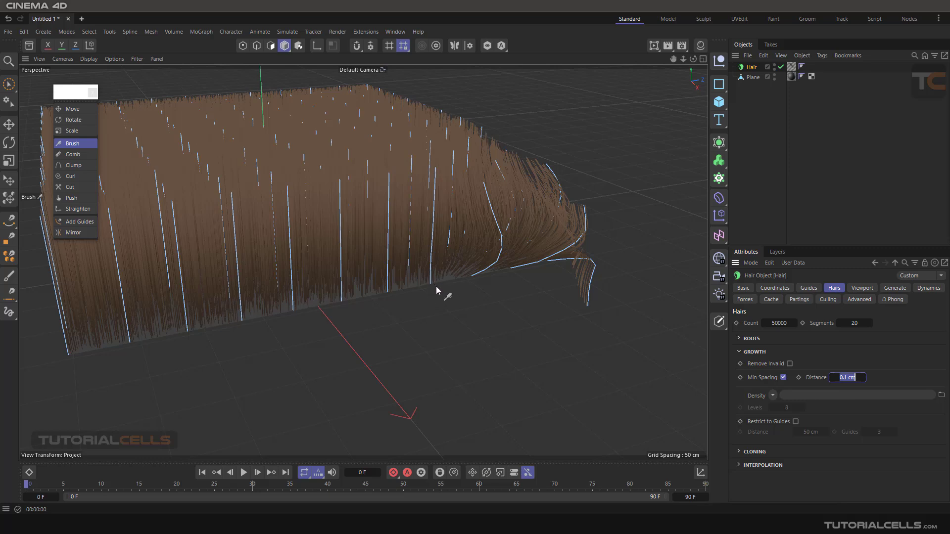
{"action": "type", "text": "1"}
{"action": "key", "text": "Return"}
{"action": "right_click_drag", "start_coordinate": [260, 420], "coordinate": [249, 434], "text": "alt"}
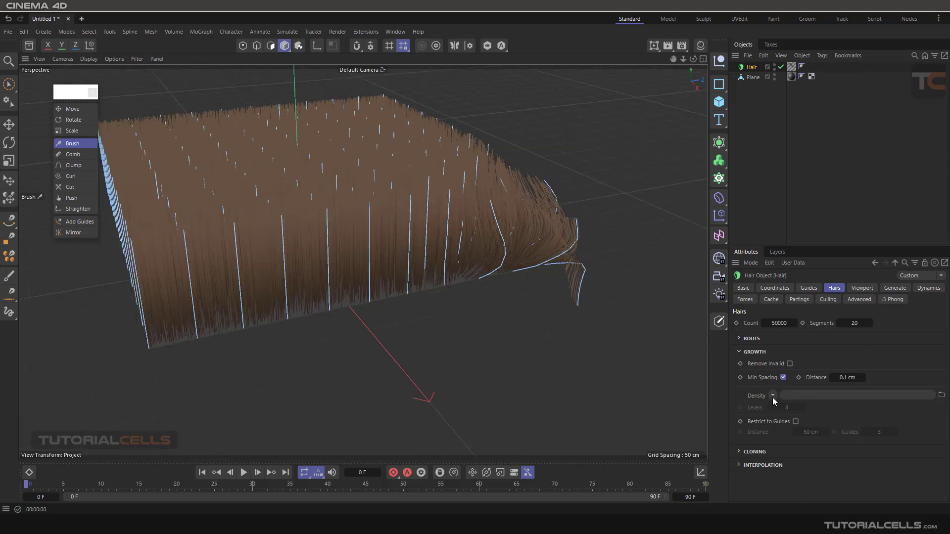
{"action": "left_click", "coordinate": [783, 377]}
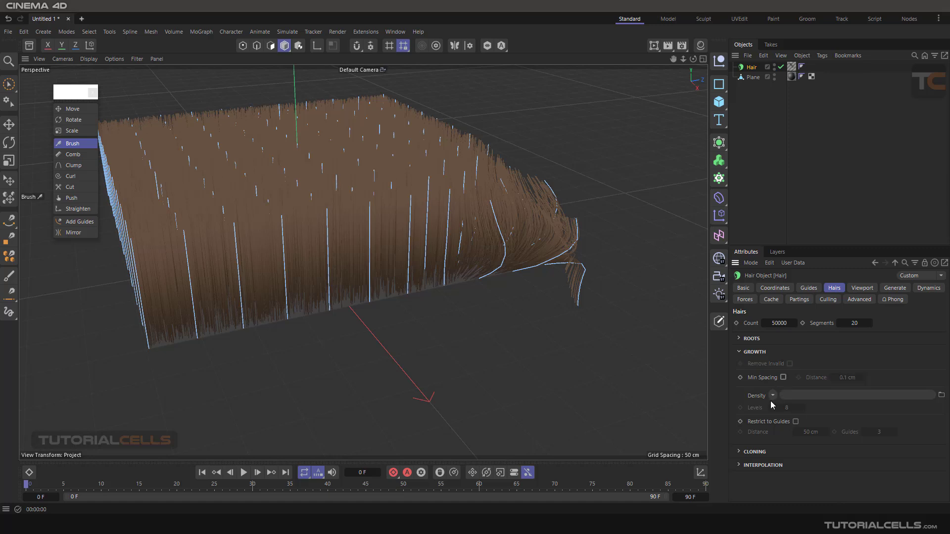
Step: Examine the shader choices for the hairs' Density and compare them with the Growth settings of the guides
{"action": "left_click", "coordinate": [771, 397]}
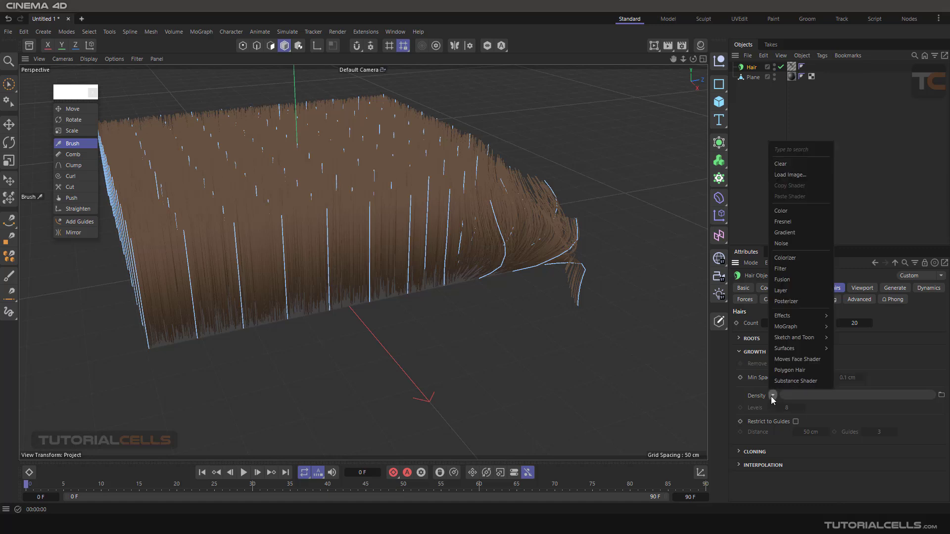
{"action": "left_click", "coordinate": [838, 410]}
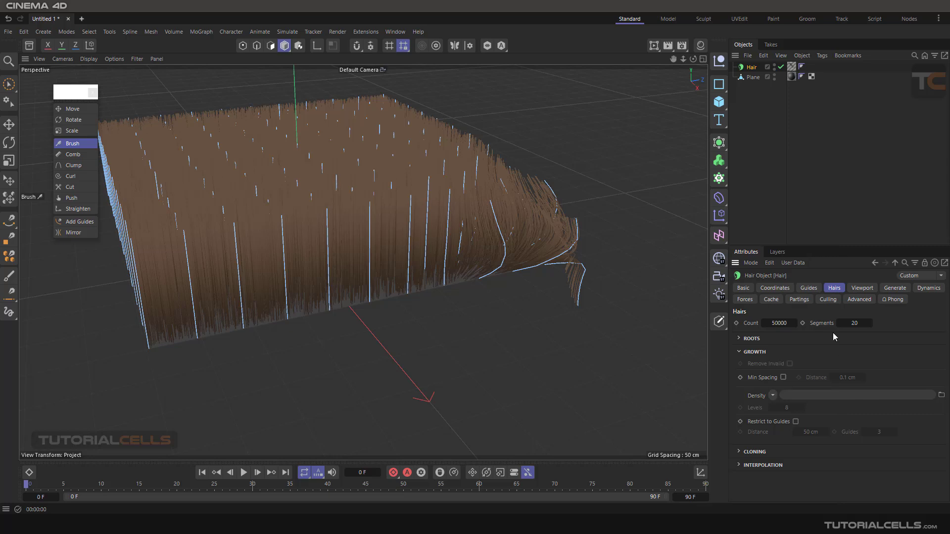
{"action": "left_click", "coordinate": [814, 291]}
{"action": "left_click", "coordinate": [833, 293]}
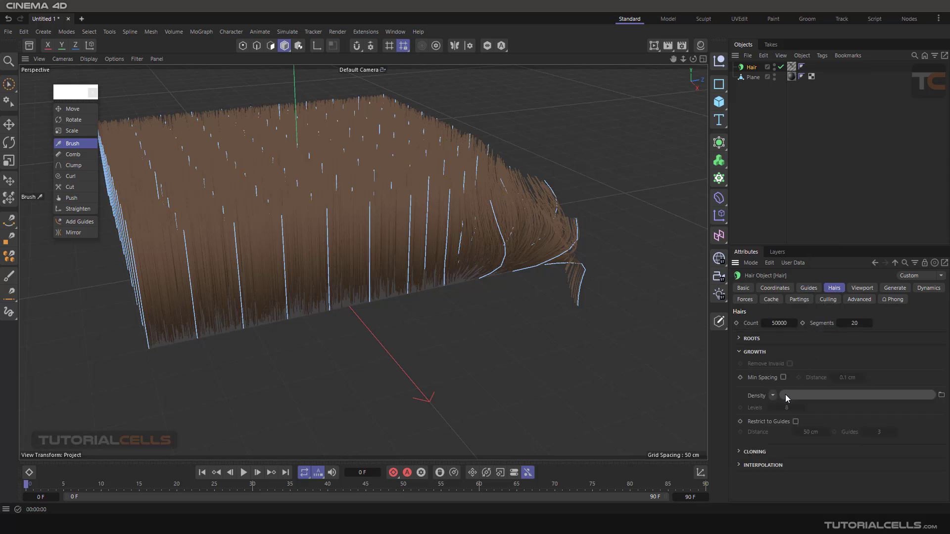
{"action": "left_click", "coordinate": [808, 288]}
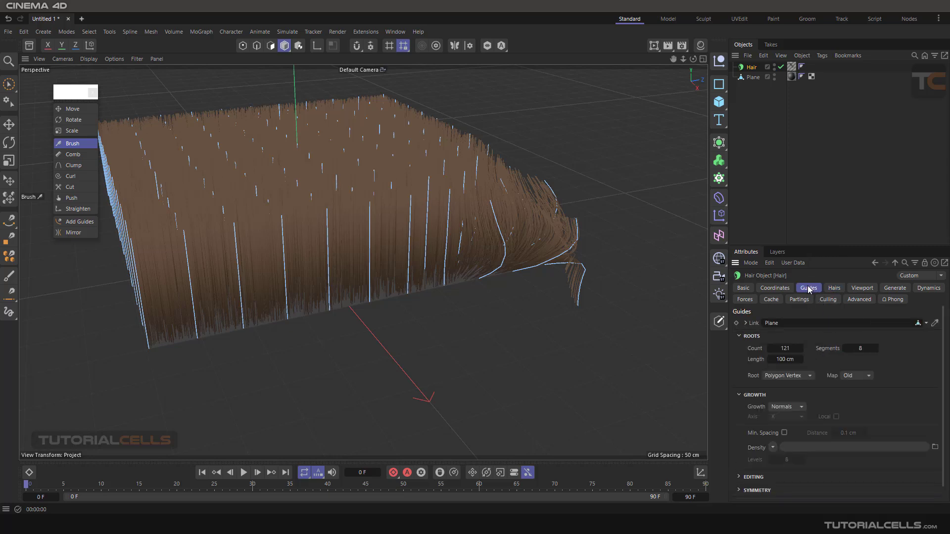
{"action": "left_click", "coordinate": [833, 290]}
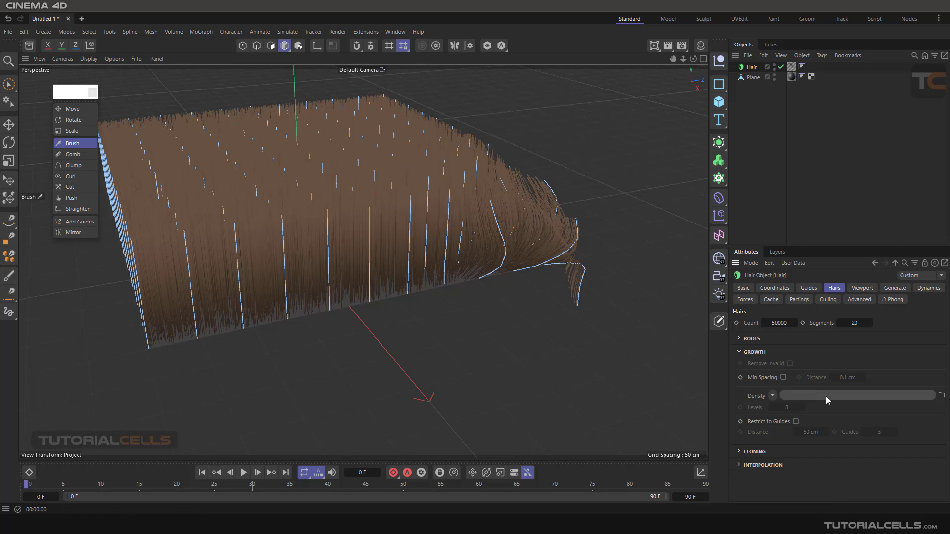
Step: Enable Restrict to Guides for the hairs and set the hair count to 30000
{"action": "left_click", "coordinate": [794, 422]}
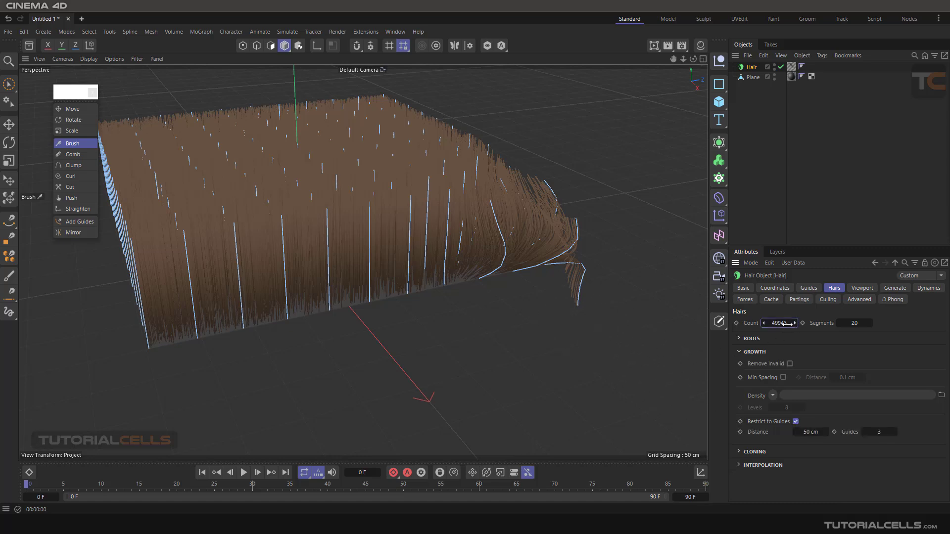
{"action": "left_click", "coordinate": [778, 325]}
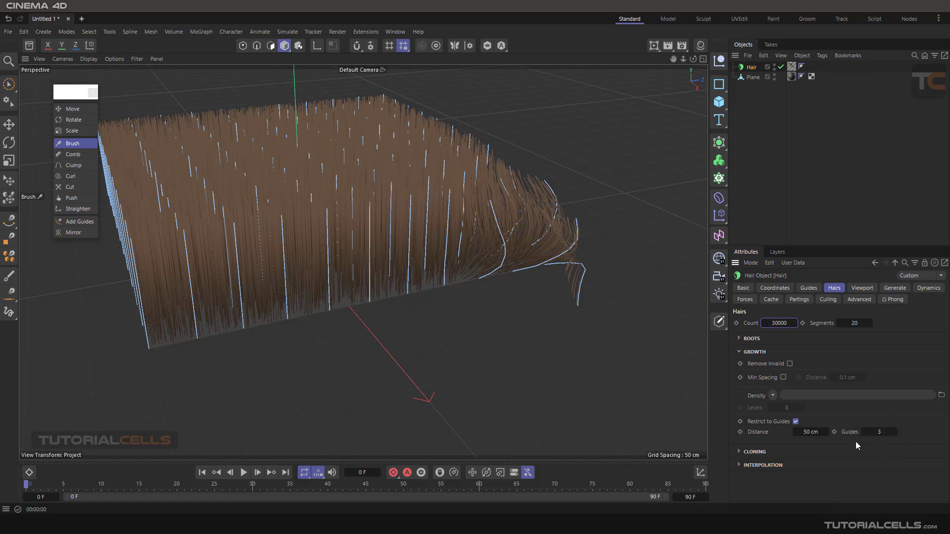
Step: Try different Restrict to Guides distances, such as 119, 15, 5, 8 and 37 cm, while viewing the roots up close
{"action": "left_click_drag", "start_coordinate": [806, 432], "coordinate": [829, 432]}
{"action": "mouse_move", "coordinate": [445, 231]}
{"action": "left_mouse_down", "text": "alt"}
{"action": "mouse_move", "coordinate": [408, 254]}
{"action": "mouse_move", "coordinate": [457, 292]}
{"action": "mouse_move", "coordinate": [462, 322]}
{"action": "mouse_move", "coordinate": [392, 241]}
{"action": "mouse_move", "coordinate": [395, 213]}
{"action": "mouse_move", "coordinate": [382, 229]}
{"action": "mouse_move", "coordinate": [391, 259]}
{"action": "mouse_move", "coordinate": [384, 233]}
{"action": "left_mouse_up", "text": "alt"}
{"action": "scroll", "coordinate": [405, 247], "scroll_direction": "up", "scroll_amount": 2}
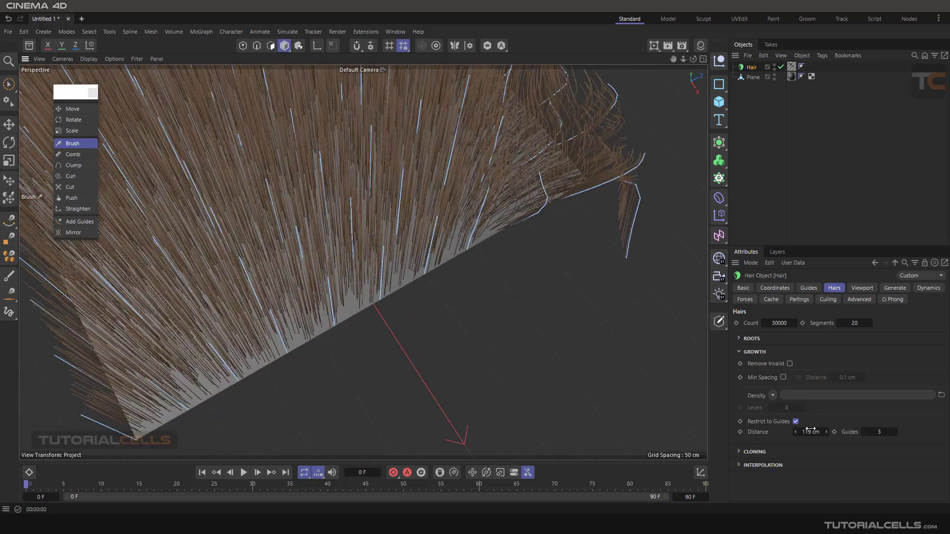
{"action": "left_click_drag", "start_coordinate": [810, 430], "coordinate": [801, 430]}
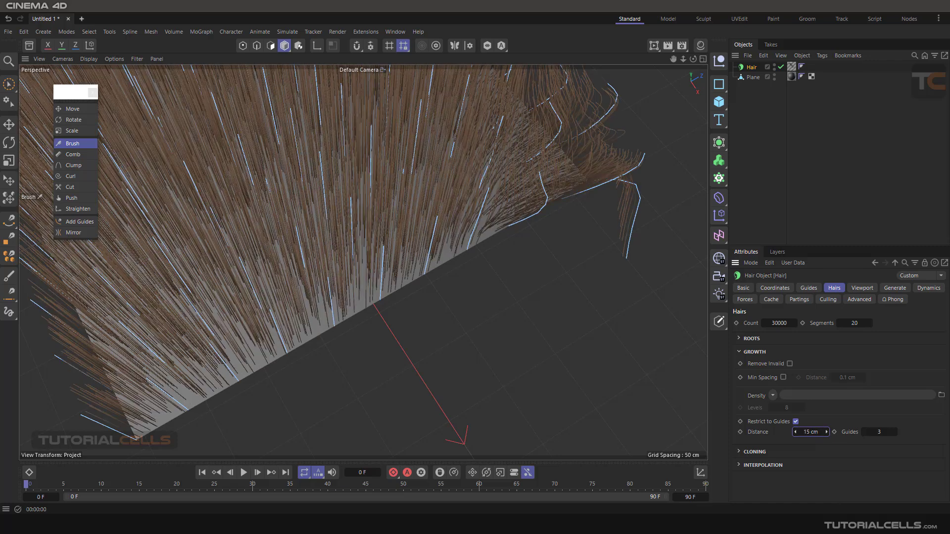
{"action": "double_click", "coordinate": [810, 431]}
{"action": "type", "text": "5"}
{"action": "left_click_drag", "start_coordinate": [551, 322], "coordinate": [563, 339], "text": "alt"}
{"action": "left_click_drag", "start_coordinate": [801, 432], "coordinate": [812, 431]}
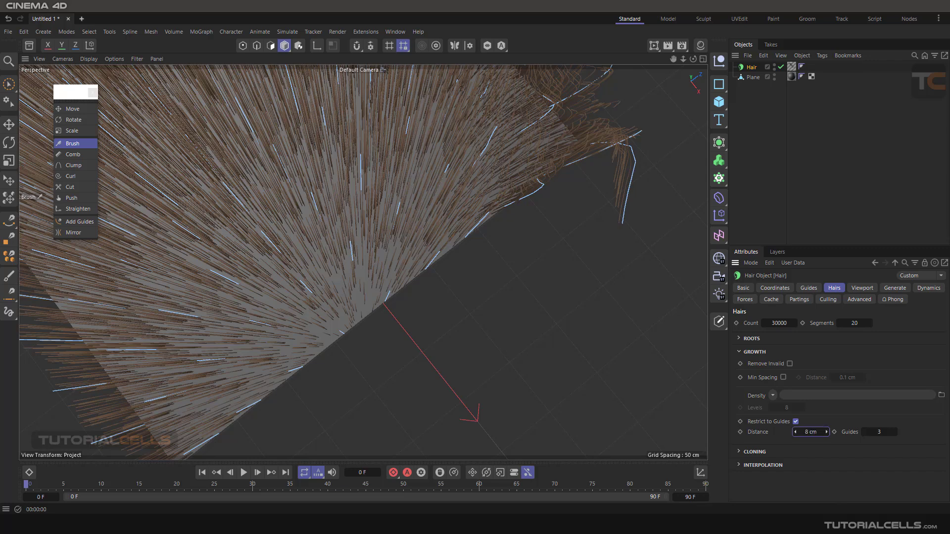
{"action": "left_click", "coordinate": [826, 433]}
{"action": "left_click_drag", "start_coordinate": [804, 431], "coordinate": [803, 432]}
{"action": "mouse_move", "coordinate": [368, 279]}
{"action": "left_mouse_down", "text": "alt"}
{"action": "mouse_move", "coordinate": [367, 296]}
{"action": "mouse_move", "coordinate": [372, 271]}
{"action": "mouse_move", "coordinate": [370, 295]}
{"action": "left_mouse_up", "text": "alt"}
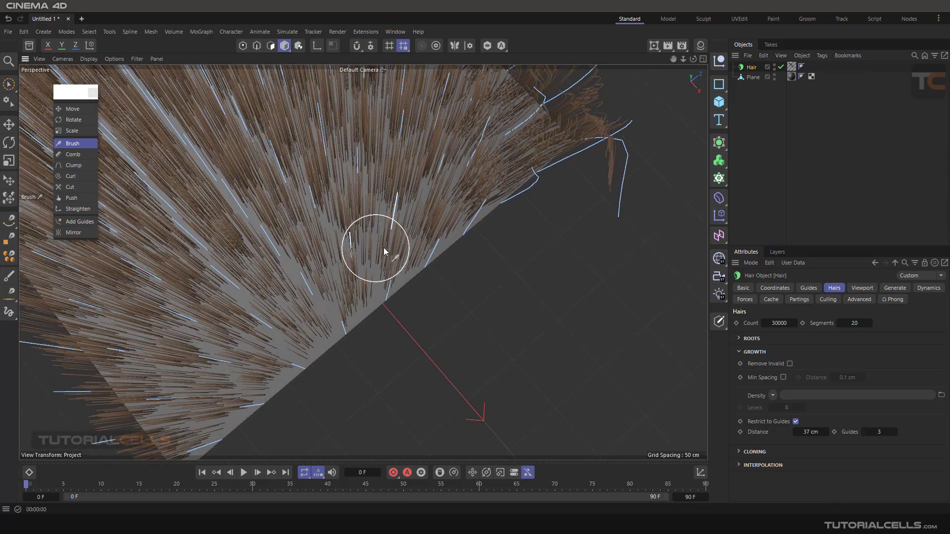
Step: Set the Restrict to Guides options to 1 guide and a 6 cm distance, and inspect the hair clusters around the guides
{"action": "left_click", "coordinate": [864, 432]}
{"action": "mouse_move", "coordinate": [448, 294]}
{"action": "left_mouse_down", "text": "alt"}
{"action": "mouse_move", "coordinate": [430, 283]}
{"action": "mouse_move", "coordinate": [438, 283]}
{"action": "left_mouse_up", "text": "alt"}
{"action": "left_click_drag", "start_coordinate": [825, 432], "coordinate": [696, 412]}
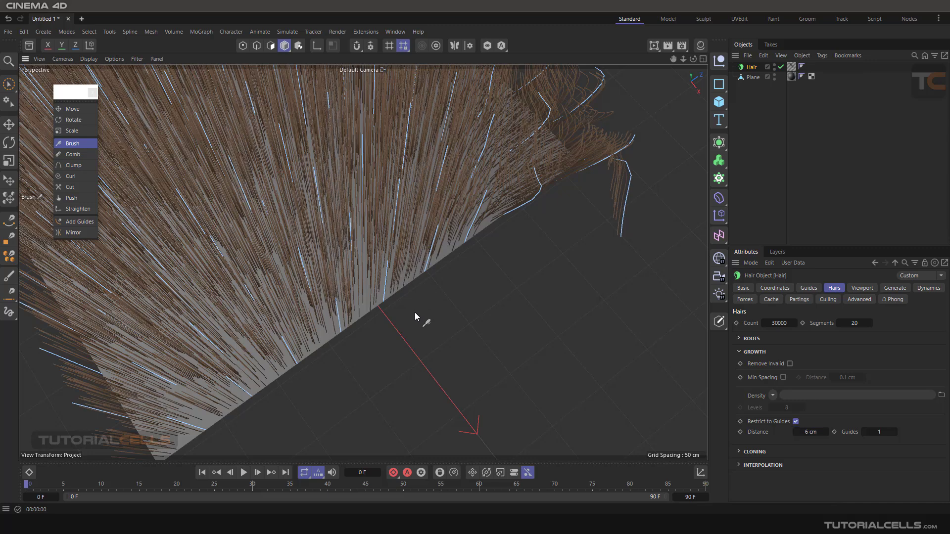
{"action": "scroll", "coordinate": [416, 322], "scroll_direction": "up", "scroll_amount": 3}
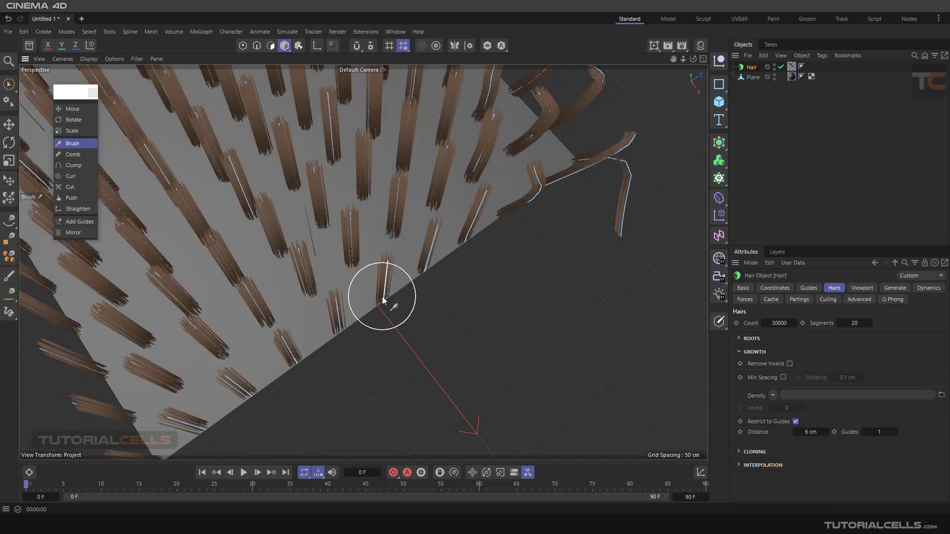
{"action": "scroll", "coordinate": [380, 292], "scroll_direction": "up", "scroll_amount": 2}
{"action": "mouse_move", "coordinate": [365, 266]}
{"action": "left_mouse_down", "text": "alt"}
{"action": "mouse_move", "coordinate": [378, 231]}
{"action": "mouse_move", "coordinate": [379, 270]}
{"action": "left_mouse_up", "text": "alt"}
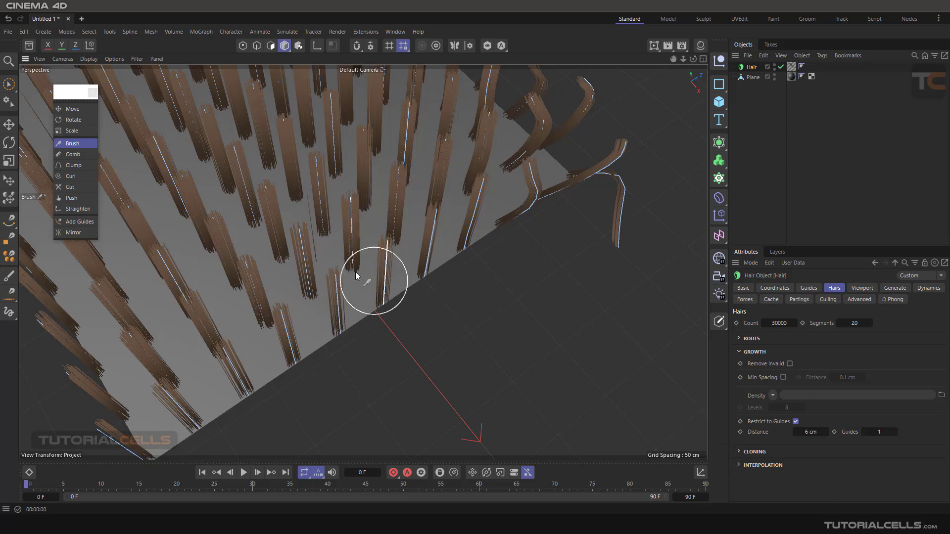
Step: Turn off Restrict to Guides and replace the Growth settings on display with the hairs' Cloning settings
{"action": "left_click", "coordinate": [814, 433]}
{"action": "left_click", "coordinate": [796, 421]}
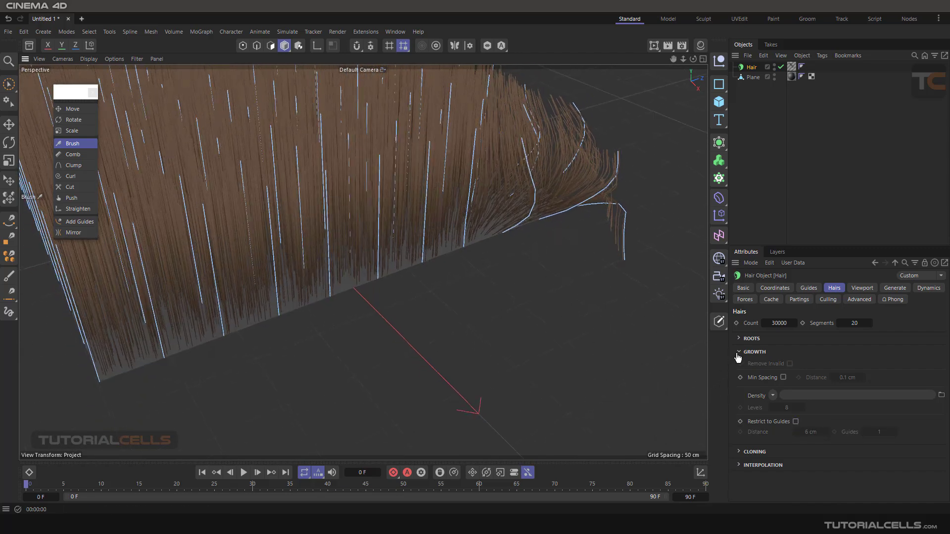
{"action": "left_click", "coordinate": [741, 352]}
{"action": "left_click", "coordinate": [739, 367]}
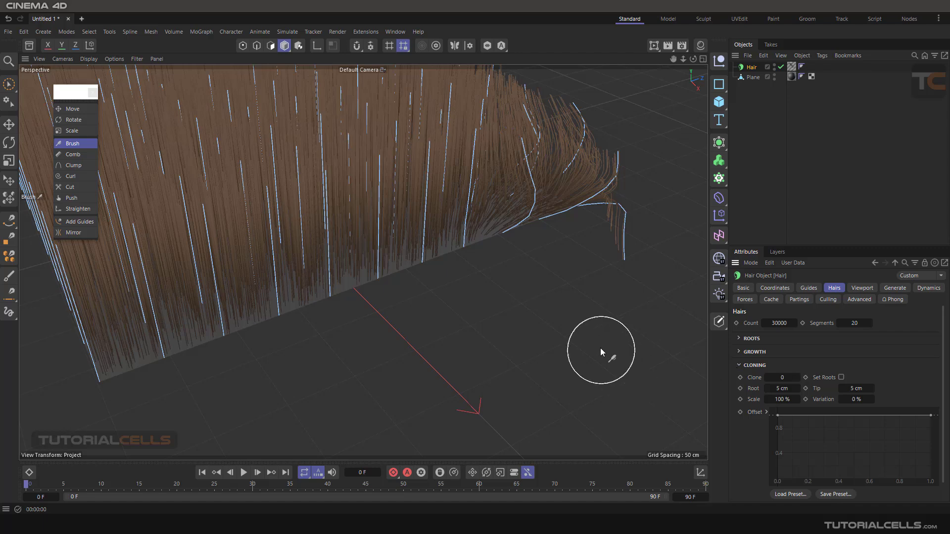
Step: Try the As Guides root option for the hairs, check the guides' own settings, and return the hair root to Auto
{"action": "middle_click_drag", "start_coordinate": [538, 209], "coordinate": [542, 228], "text": "alt"}
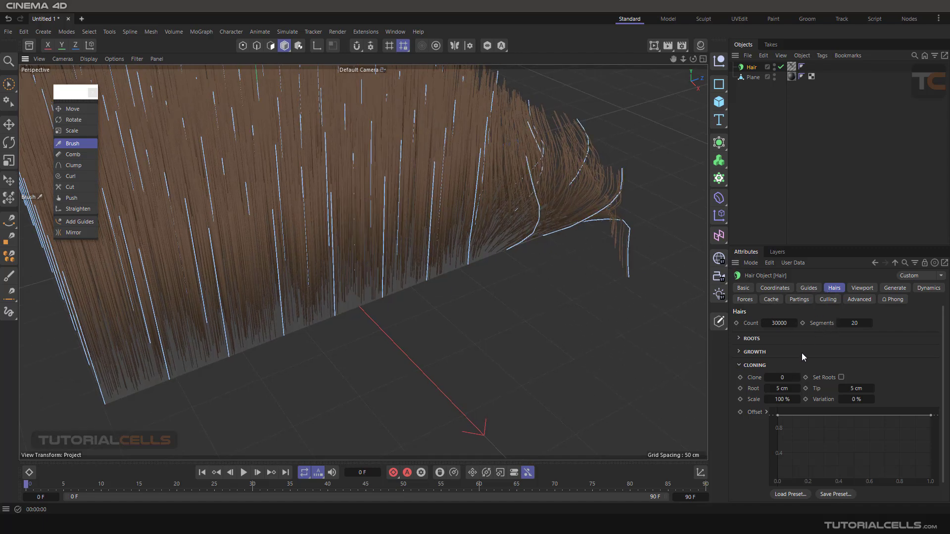
{"action": "left_click", "coordinate": [739, 339]}
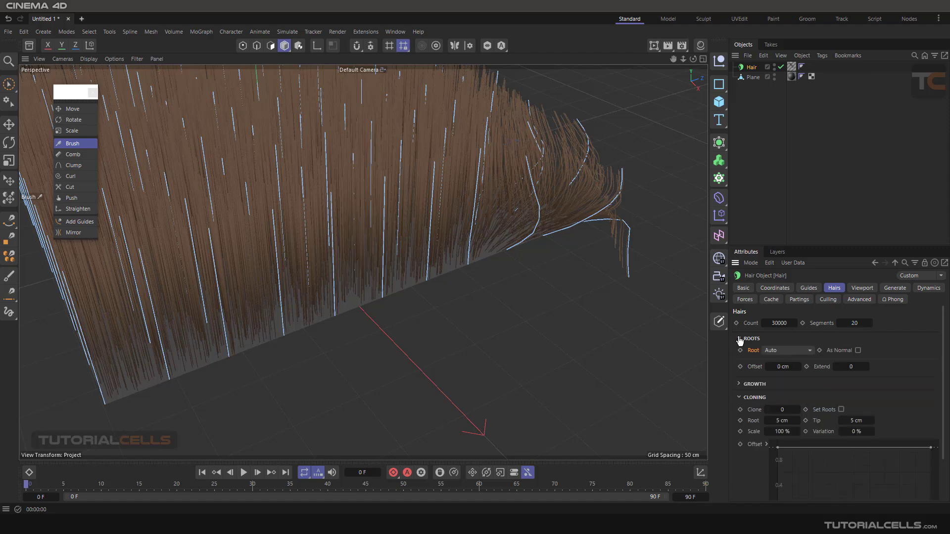
{"action": "left_click", "coordinate": [775, 350]}
{"action": "left_click", "coordinate": [797, 448]}
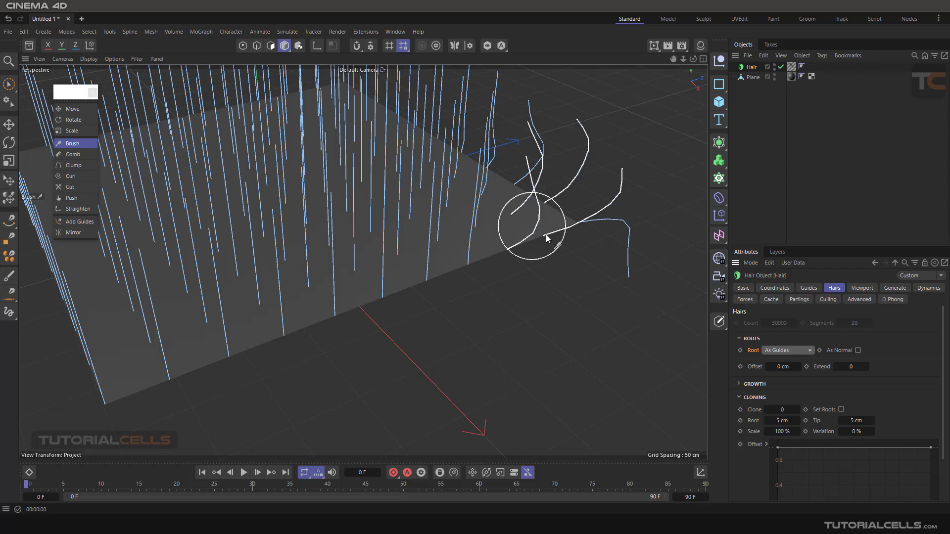
{"action": "left_click", "coordinate": [804, 288]}
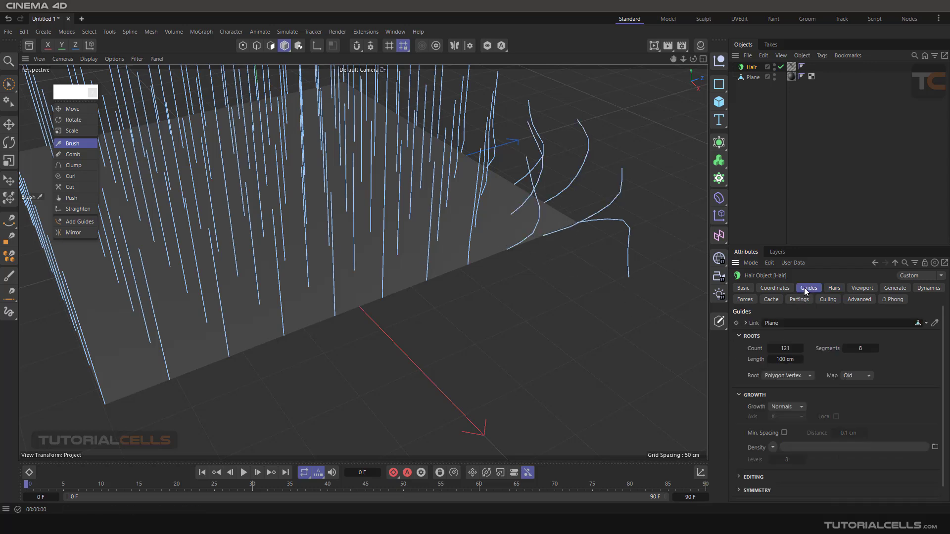
{"action": "left_click", "coordinate": [833, 288]}
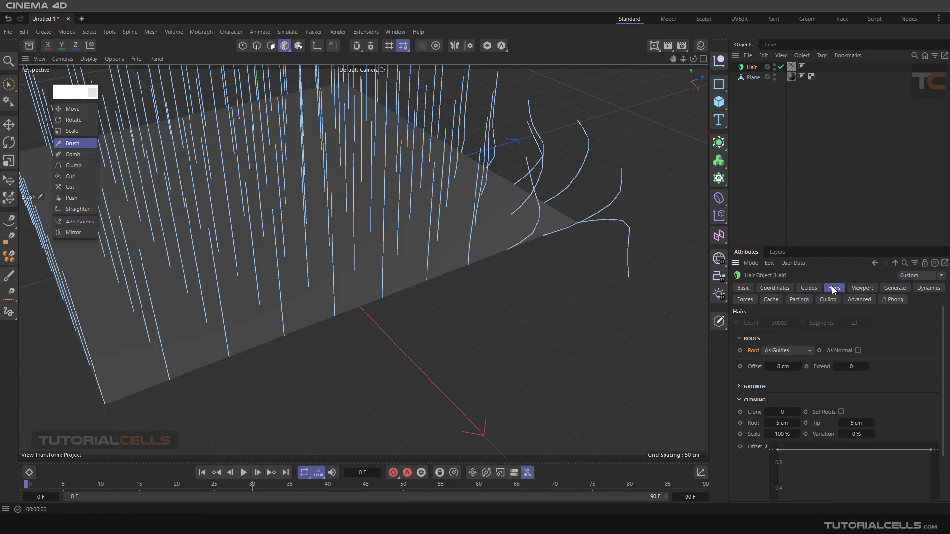
{"action": "left_click", "coordinate": [791, 349]}
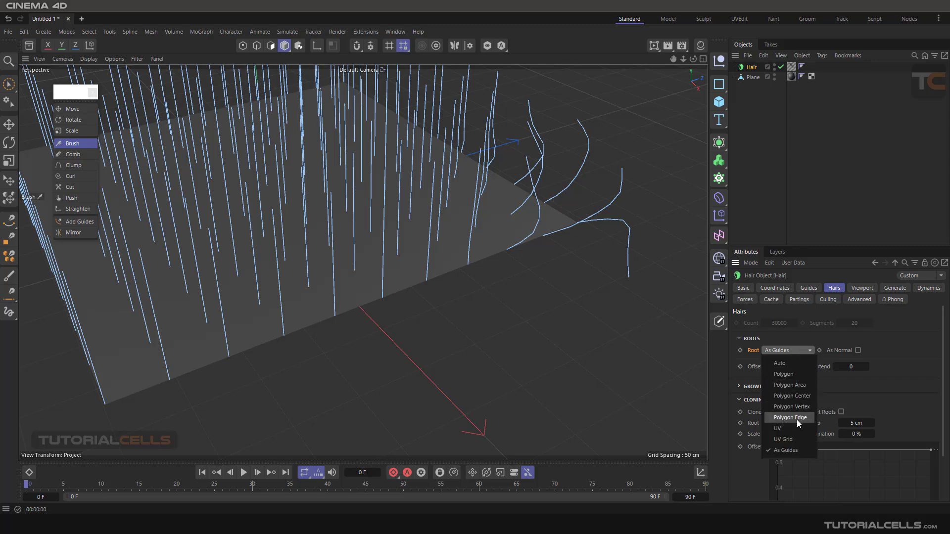
{"action": "left_click", "coordinate": [794, 364]}
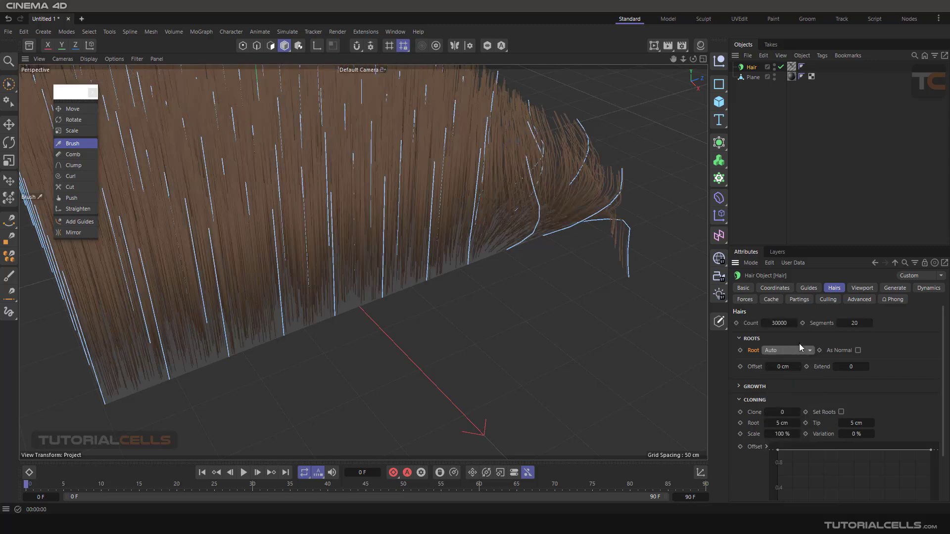
Step: Reduce the hair count, trying values such as 500 and 810, and settle on 872 hairs while viewing them among the guides
{"action": "left_click", "coordinate": [779, 323]}
{"action": "type", "text": "100"}
{"action": "key", "text": "Return"}
{"action": "left_click_drag", "start_coordinate": [457, 249], "coordinate": [482, 262], "text": "alt"}
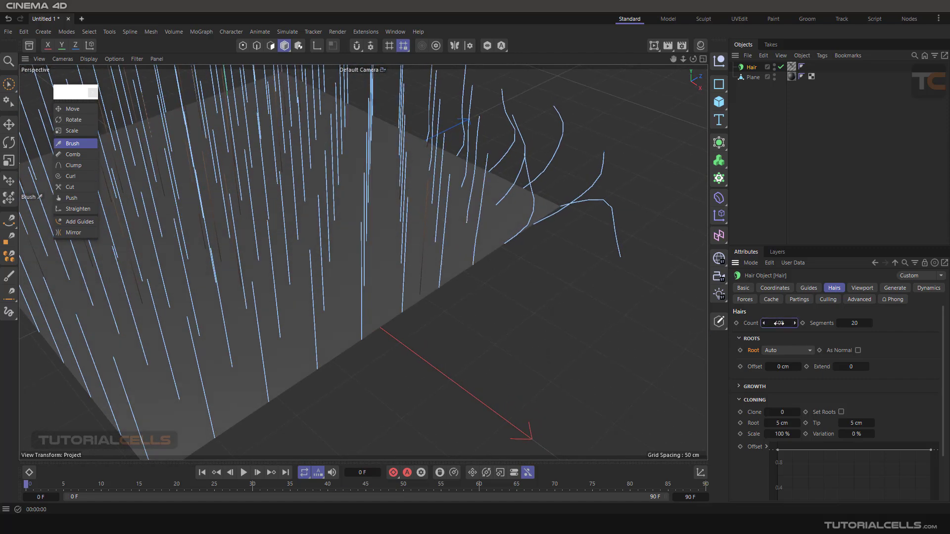
{"action": "key", "text": "Return"}
{"action": "left_click_drag", "start_coordinate": [490, 272], "coordinate": [475, 265], "text": "alt"}
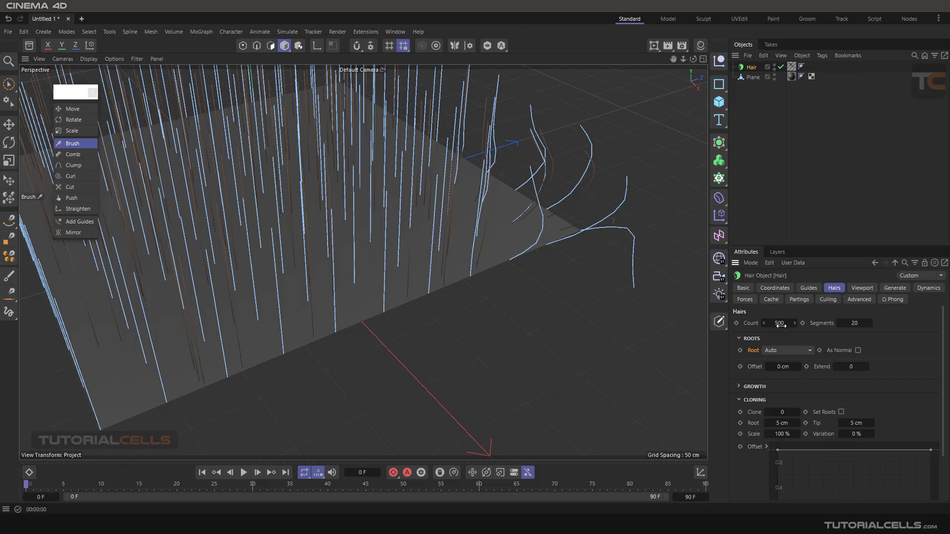
{"action": "left_click_drag", "start_coordinate": [779, 324], "coordinate": [856, 324]}
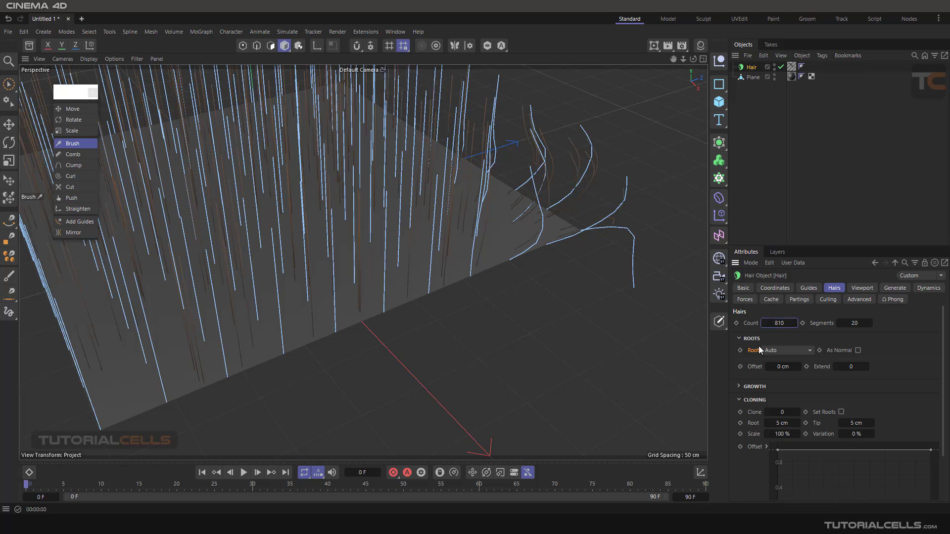
{"action": "mouse_move", "coordinate": [392, 301]}
{"action": "left_mouse_down", "text": "alt"}
{"action": "mouse_move", "coordinate": [385, 294]}
{"action": "mouse_move", "coordinate": [401, 269]}
{"action": "mouse_move", "coordinate": [394, 302]}
{"action": "left_mouse_up", "text": "alt"}
{"action": "scroll", "coordinate": [364, 299], "scroll_direction": "up", "scroll_amount": 5}
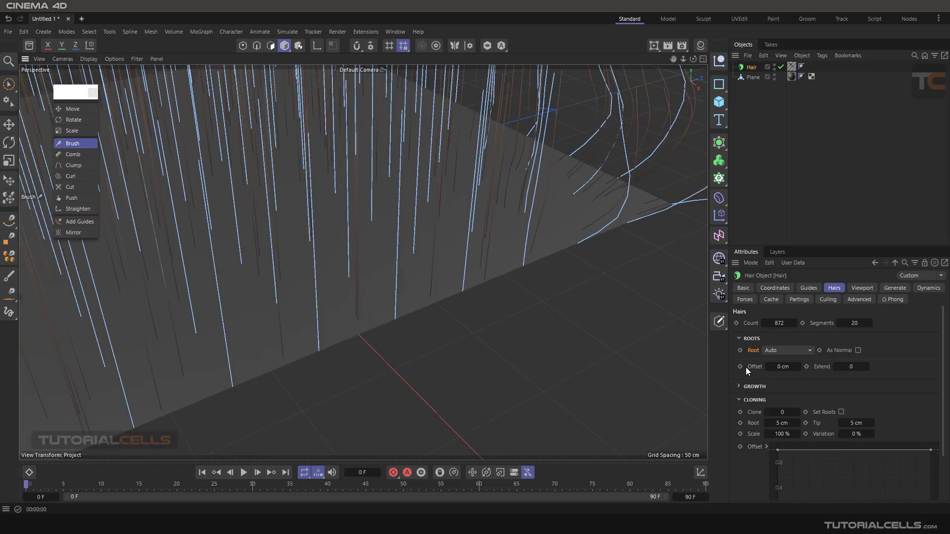
Step: Collapse the hairs' Roots settings and set the Clone amount to 23
{"action": "left_click", "coordinate": [739, 338]}
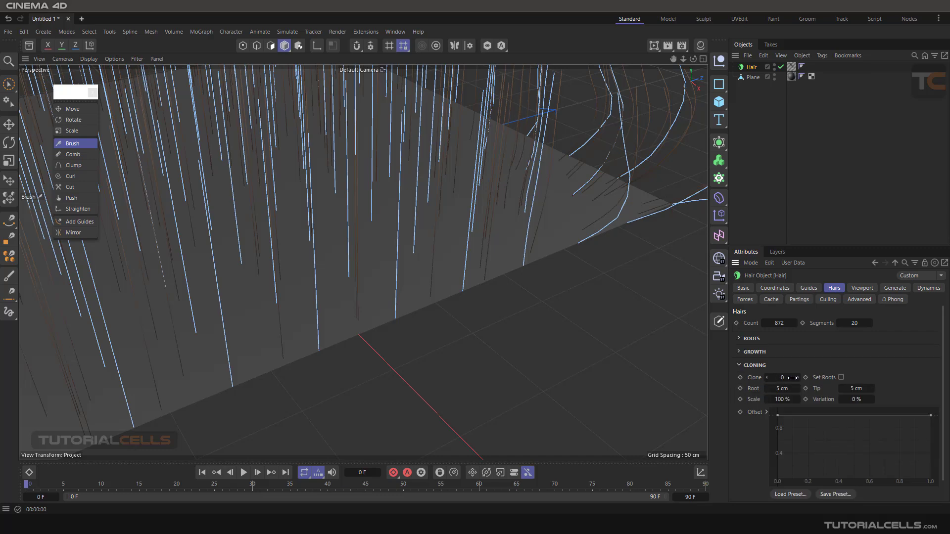
{"action": "mouse_move", "coordinate": [791, 378]}
{"action": "left_mouse_down"}
{"action": "mouse_move", "coordinate": [804, 377]}
{"action": "mouse_move", "coordinate": [776, 384]}
{"action": "left_mouse_up"}
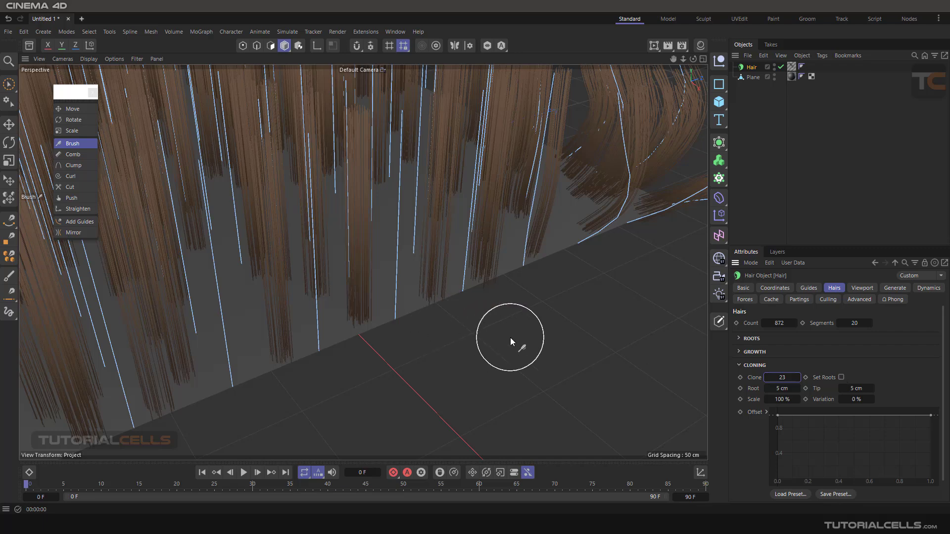
Step: Compare the cloned hairs with Set Roots on and off around the bent guides, and leave Set Roots enabled
{"action": "left_click", "coordinate": [842, 378]}
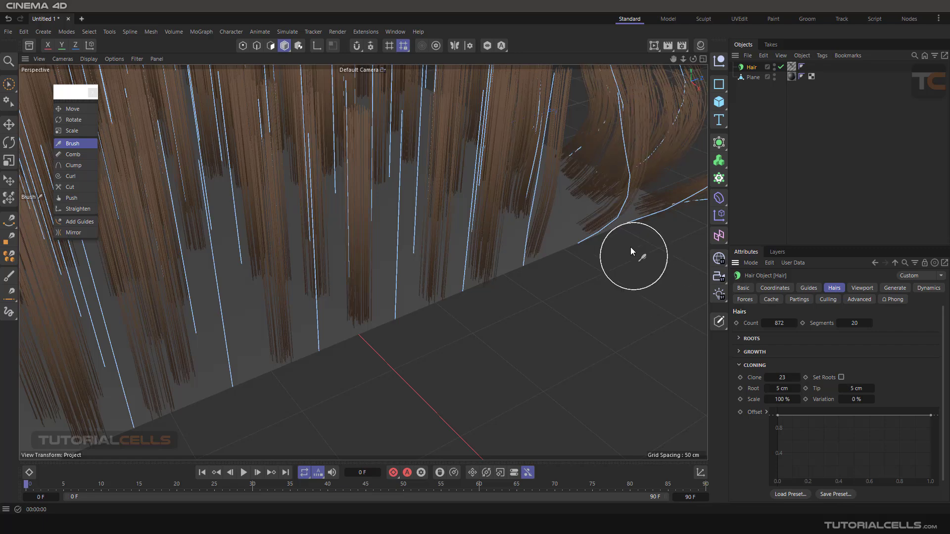
{"action": "left_click_drag", "start_coordinate": [607, 169], "coordinate": [526, 160], "text": "alt"}
{"action": "middle_click_drag", "start_coordinate": [612, 182], "coordinate": [532, 219], "text": "alt"}
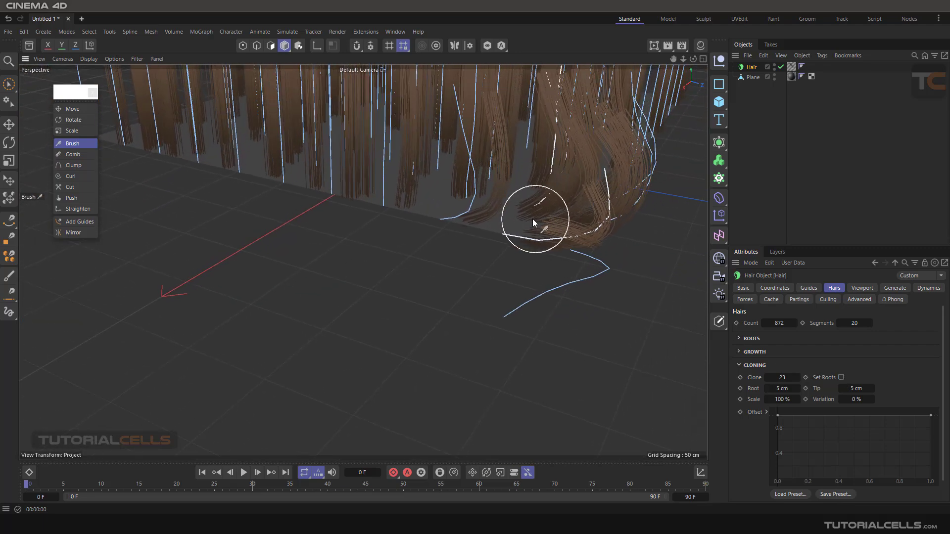
{"action": "left_click_drag", "start_coordinate": [533, 218], "coordinate": [553, 227], "text": "alt"}
{"action": "scroll", "coordinate": [551, 219], "scroll_direction": "up", "scroll_amount": 4}
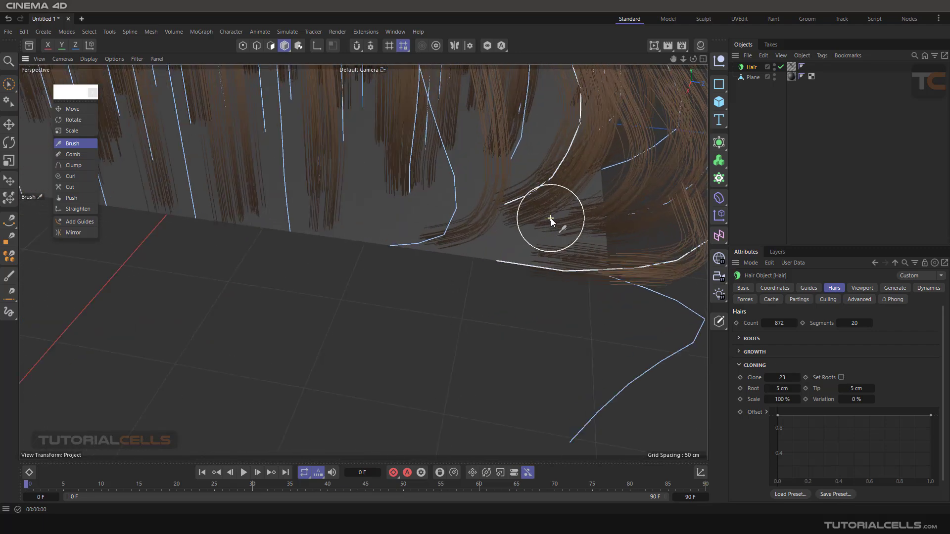
{"action": "left_click", "coordinate": [840, 378]}
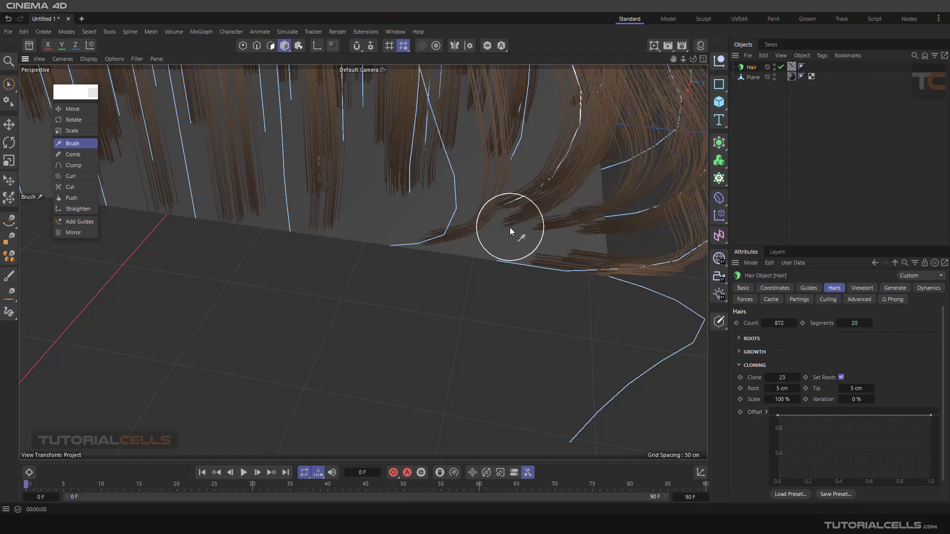
{"action": "left_click_drag", "start_coordinate": [510, 227], "coordinate": [527, 219], "text": "alt"}
{"action": "left_click", "coordinate": [840, 377]}
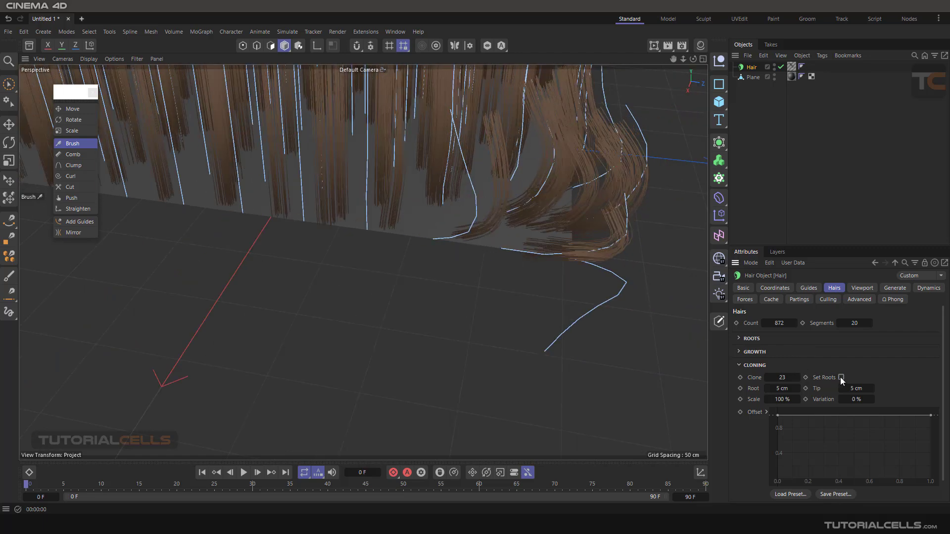
{"action": "left_click_drag", "start_coordinate": [568, 340], "coordinate": [476, 323], "text": "alt"}
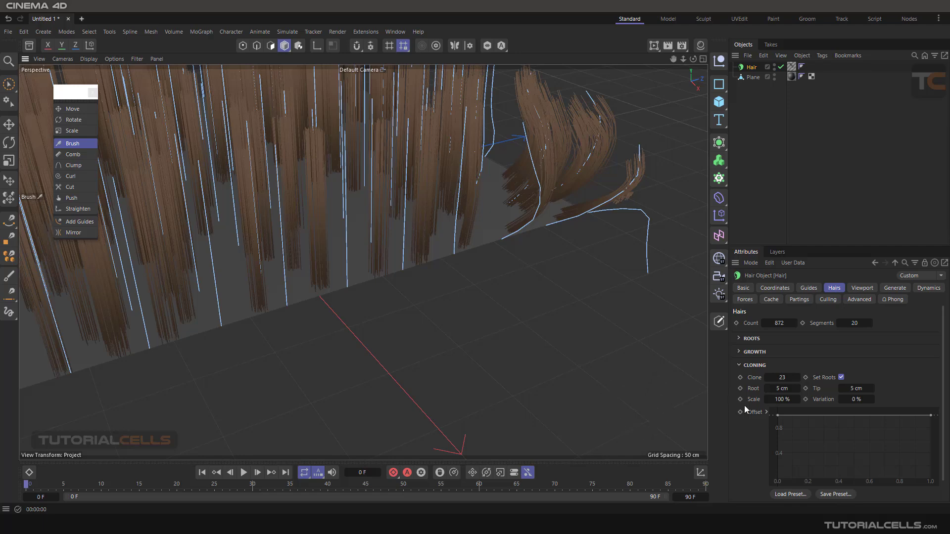
Step: Set the cloning Root offset to 1 cm and the Tip offset to 8 cm, trying a 10 cm tip along the way
{"action": "mouse_move", "coordinate": [784, 389]}
{"action": "left_mouse_down"}
{"action": "mouse_move", "coordinate": [803, 389]}
{"action": "mouse_move", "coordinate": [779, 389]}
{"action": "left_mouse_up"}
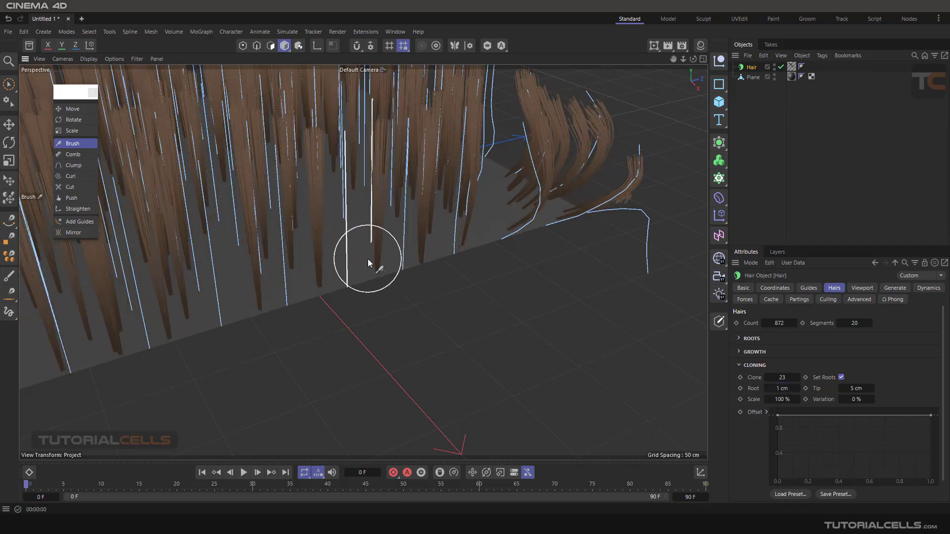
{"action": "scroll", "coordinate": [371, 262], "scroll_direction": "up", "scroll_amount": 4}
{"action": "left_click_drag", "start_coordinate": [849, 388], "coordinate": [862, 388]}
{"action": "middle_click_drag", "start_coordinate": [534, 280], "coordinate": [532, 330], "text": "alt"}
{"action": "scroll", "coordinate": [531, 319], "scroll_direction": "down", "scroll_amount": 5}
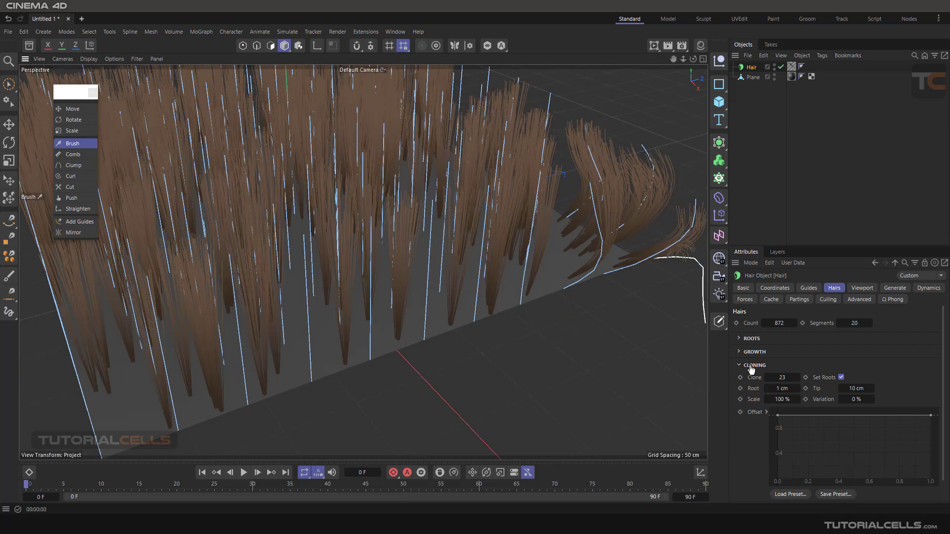
{"action": "left_click_drag", "start_coordinate": [849, 388], "coordinate": [847, 388]}
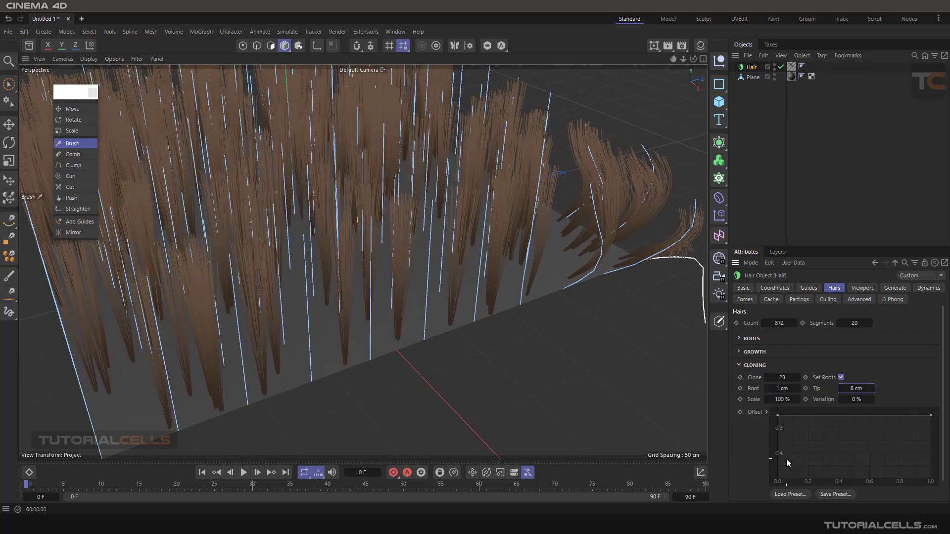
Step: Try a clone Scale of 85% with 39% Variation, and return them to 100% and 0%
{"action": "mouse_move", "coordinate": [782, 399]}
{"action": "left_mouse_down"}
{"action": "mouse_move", "coordinate": [770, 400]}
{"action": "mouse_move", "coordinate": [863, 400]}
{"action": "left_mouse_up"}
{"action": "left_click_drag", "start_coordinate": [519, 186], "coordinate": [442, 195], "text": "alt"}
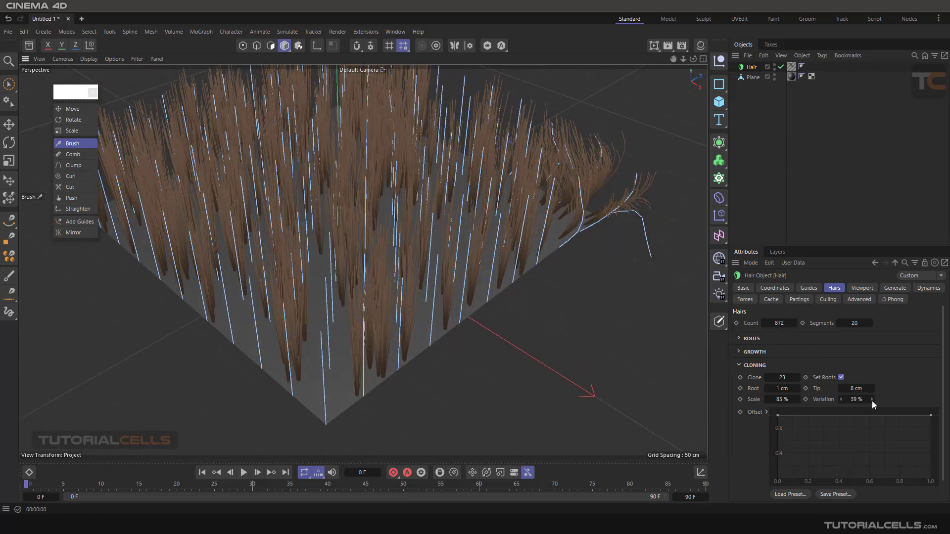
{"action": "mouse_move", "coordinate": [871, 400]}
{"action": "left_mouse_down"}
{"action": "mouse_move", "coordinate": [808, 402]}
{"action": "mouse_move", "coordinate": [816, 400]}
{"action": "left_mouse_up"}
{"action": "mouse_move", "coordinate": [510, 333]}
{"action": "left_mouse_down", "text": "alt"}
{"action": "mouse_move", "coordinate": [498, 314]}
{"action": "mouse_move", "coordinate": [519, 259]}
{"action": "left_mouse_up", "text": "alt"}
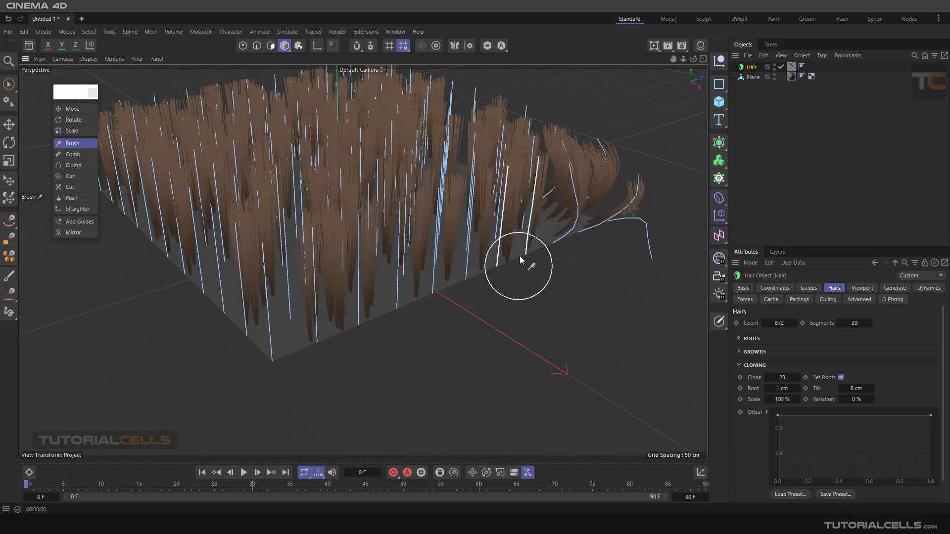
Step: Reshape the cloning Offset curve with its start near 0.25, an added peak of 1.0 near the middle, and its end near 0.4
{"action": "scroll", "coordinate": [520, 257], "scroll_direction": "up", "scroll_amount": 2}
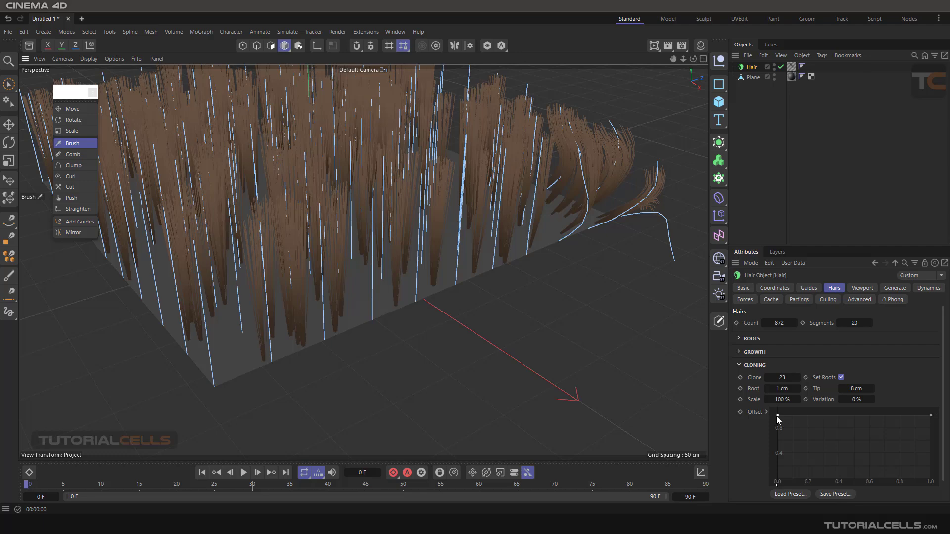
{"action": "mouse_move", "coordinate": [776, 416]}
{"action": "left_mouse_down"}
{"action": "mouse_move", "coordinate": [777, 465]}
{"action": "mouse_move", "coordinate": [777, 450]}
{"action": "left_mouse_up"}
{"action": "scroll", "coordinate": [386, 323], "scroll_direction": "up", "scroll_amount": 2}
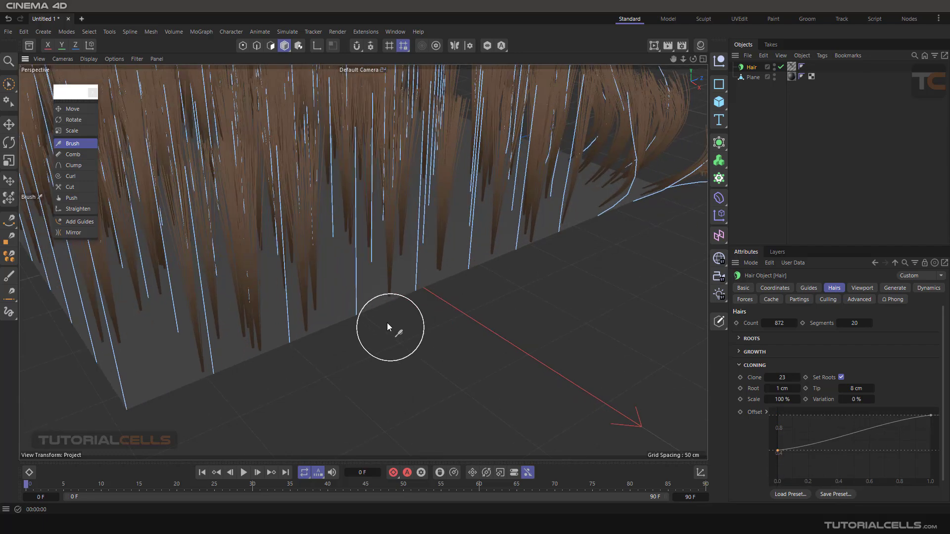
{"action": "scroll", "coordinate": [388, 323], "scroll_direction": "up", "scroll_amount": 1}
{"action": "mouse_move", "coordinate": [401, 271]}
{"action": "left_mouse_down", "text": "alt"}
{"action": "mouse_move", "coordinate": [391, 235]}
{"action": "mouse_move", "coordinate": [434, 308]}
{"action": "mouse_move", "coordinate": [446, 301]}
{"action": "mouse_move", "coordinate": [435, 318]}
{"action": "left_mouse_up", "text": "alt"}
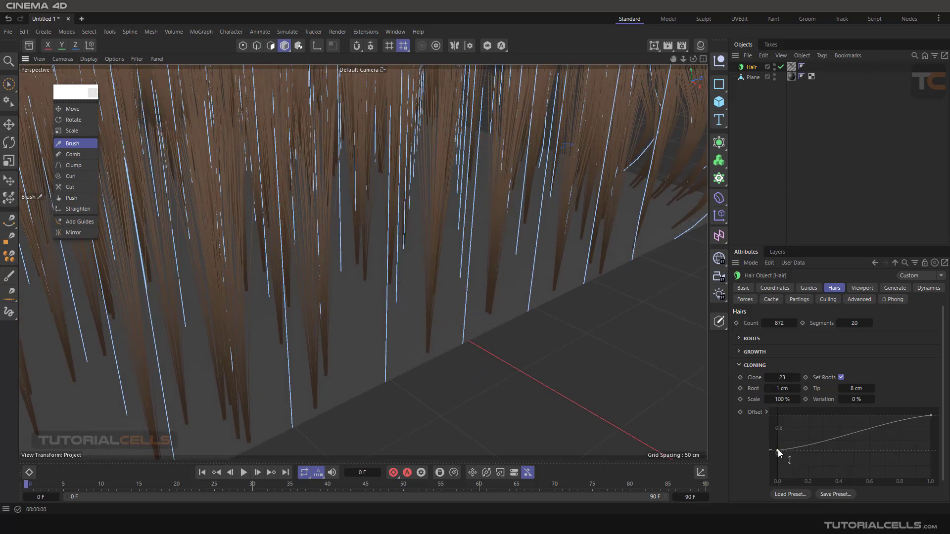
{"action": "mouse_move", "coordinate": [778, 450]}
{"action": "left_mouse_down"}
{"action": "mouse_move", "coordinate": [776, 467]}
{"action": "mouse_move", "coordinate": [773, 442]}
{"action": "left_mouse_up"}
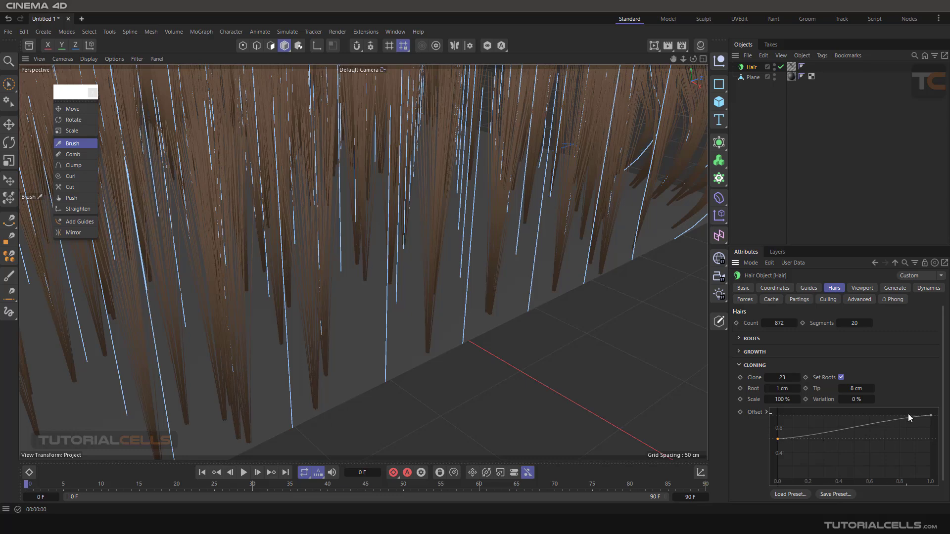
{"action": "left_click_drag", "start_coordinate": [932, 416], "coordinate": [930, 454]}
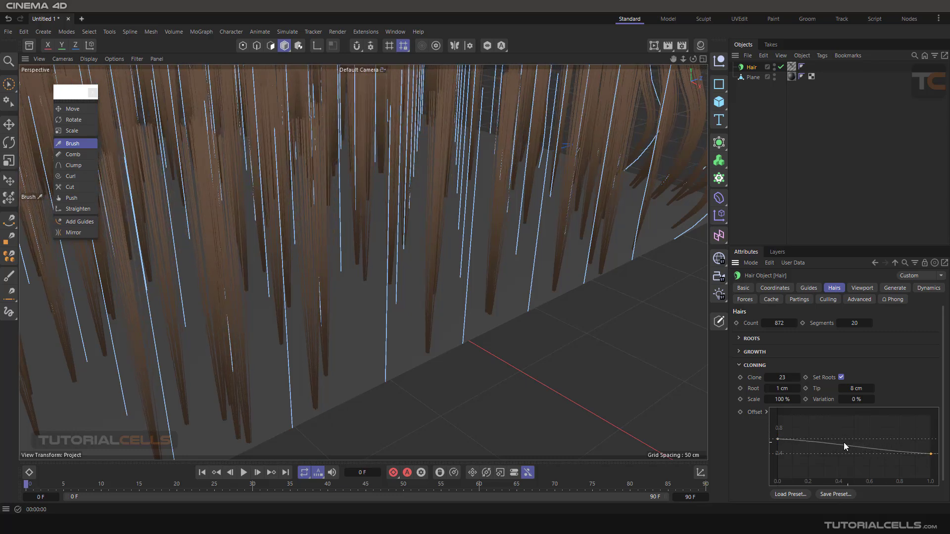
{"action": "left_click_drag", "start_coordinate": [846, 446], "coordinate": [850, 412]}
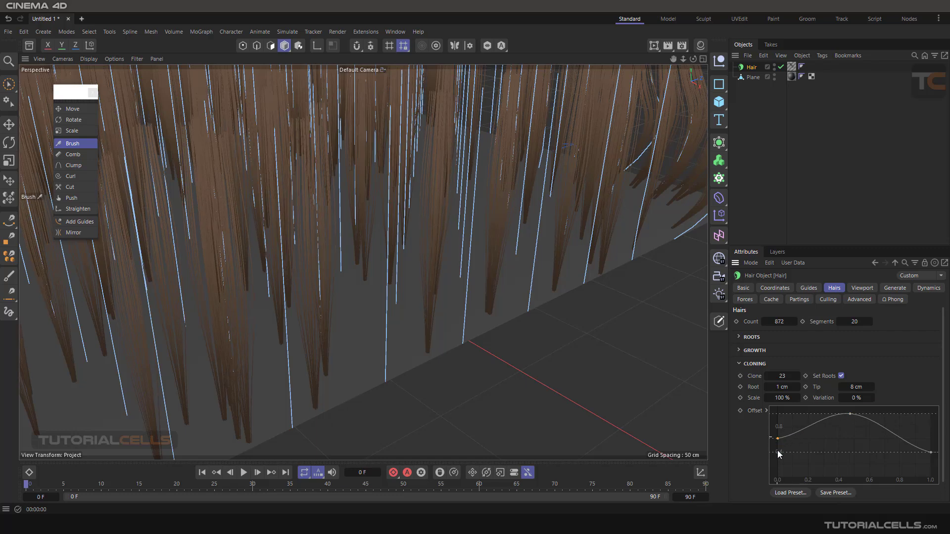
{"action": "left_click_drag", "start_coordinate": [778, 454], "coordinate": [779, 461]}
Step: Set the hair count to 100 and view the separate clone clusters up close
{"action": "left_click", "coordinate": [779, 322]}
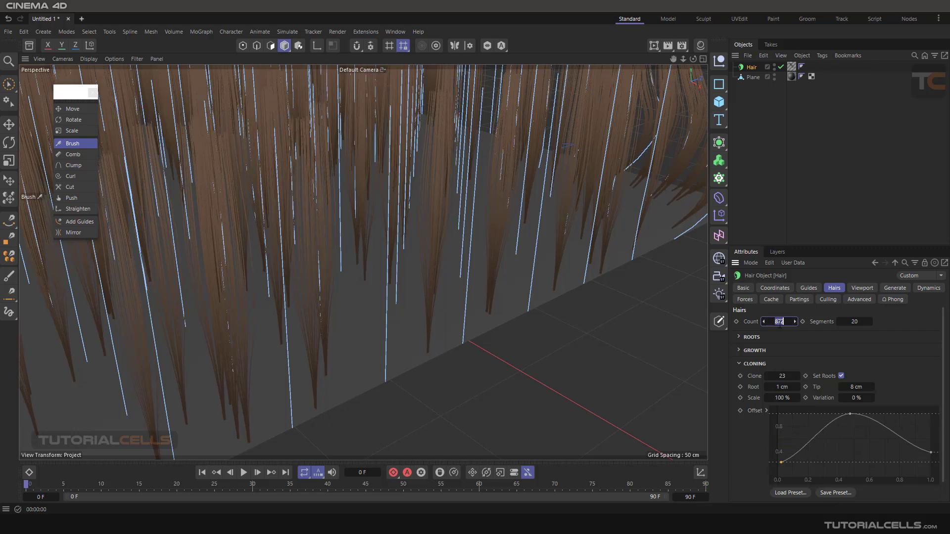
{"action": "key", "text": "Return"}
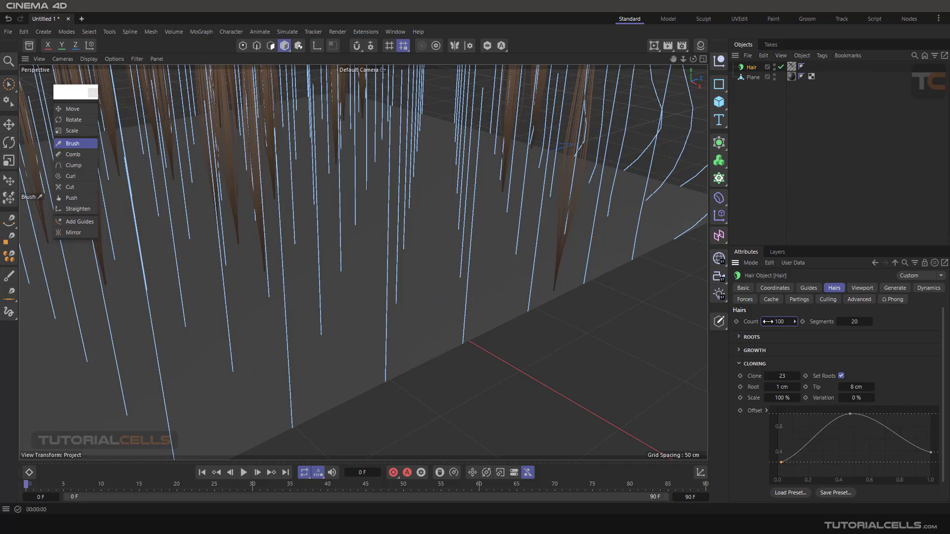
{"action": "mouse_move", "coordinate": [580, 212]}
{"action": "left_mouse_down", "text": "alt"}
{"action": "mouse_move", "coordinate": [551, 201]}
{"action": "mouse_move", "coordinate": [597, 224]}
{"action": "mouse_move", "coordinate": [577, 219]}
{"action": "mouse_move", "coordinate": [547, 263]}
{"action": "left_mouse_up", "text": "alt"}
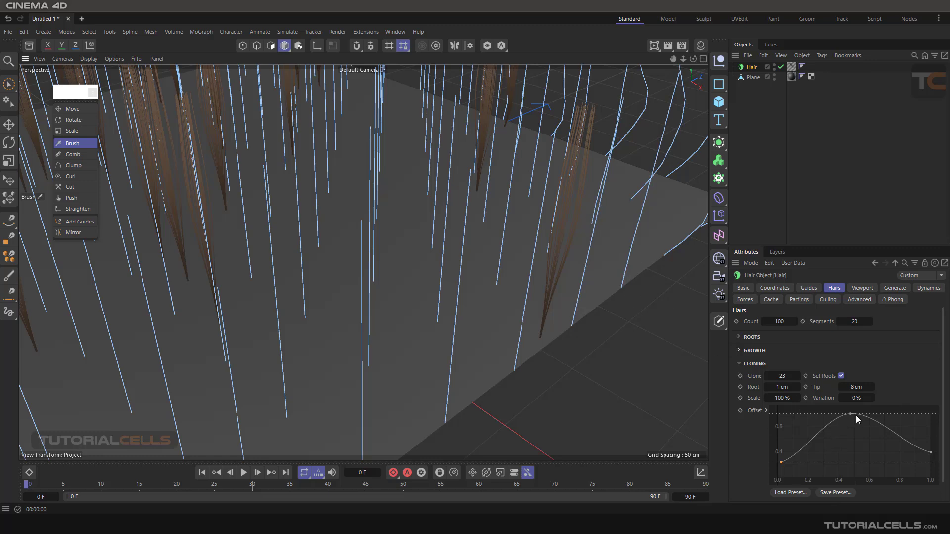
Step: Set the cloning Tip offset to 20 cm and lower the start of the Offset curve to 0
{"action": "left_click_drag", "start_coordinate": [850, 414], "coordinate": [862, 389]}
{"action": "left_click_drag", "start_coordinate": [932, 455], "coordinate": [768, 478]}
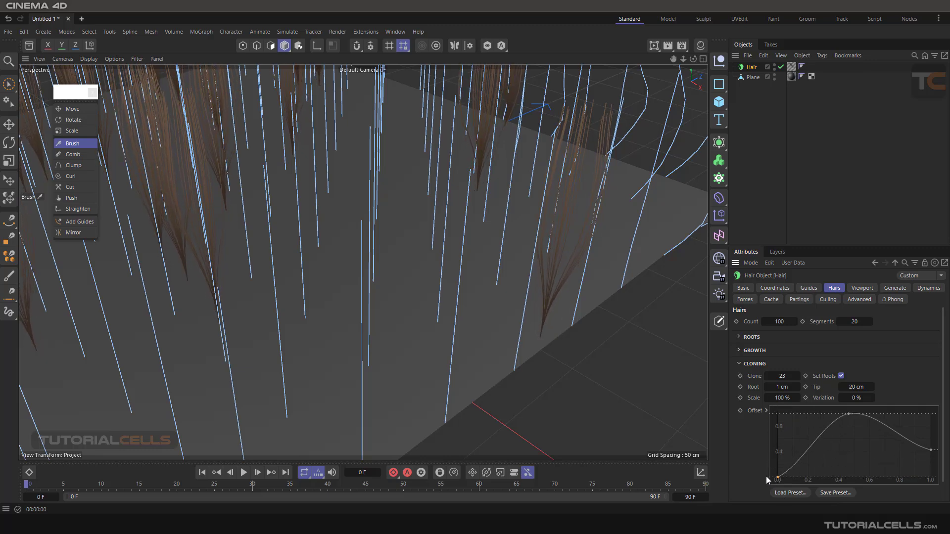
{"action": "scroll", "coordinate": [562, 248], "scroll_direction": "down", "scroll_amount": 2}
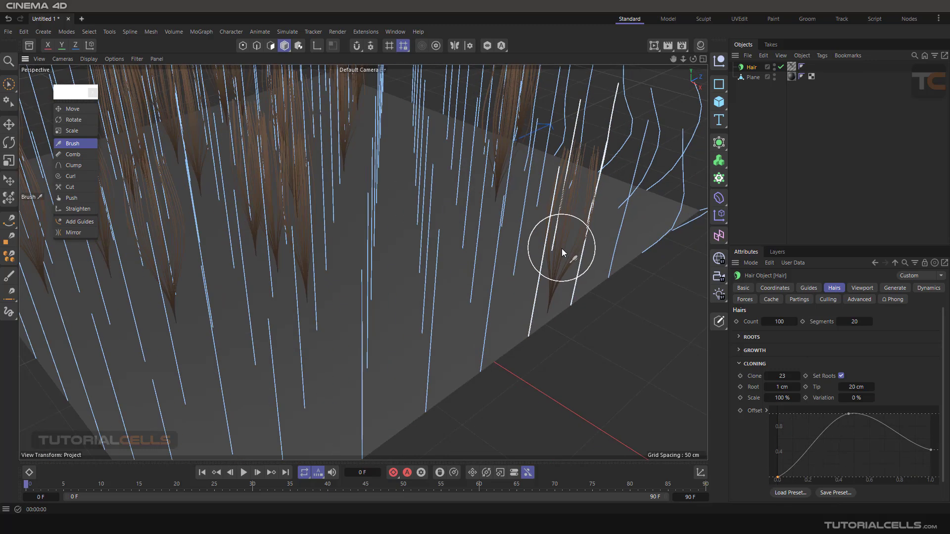
Step: Preview the hair clone clusters in an interactive render region and turn the region off again
{"action": "mouse_move", "coordinate": [561, 248]}
{"action": "left_mouse_down", "text": "alt"}
{"action": "mouse_move", "coordinate": [529, 227]}
{"action": "mouse_move", "coordinate": [557, 249]}
{"action": "left_mouse_up", "text": "alt"}
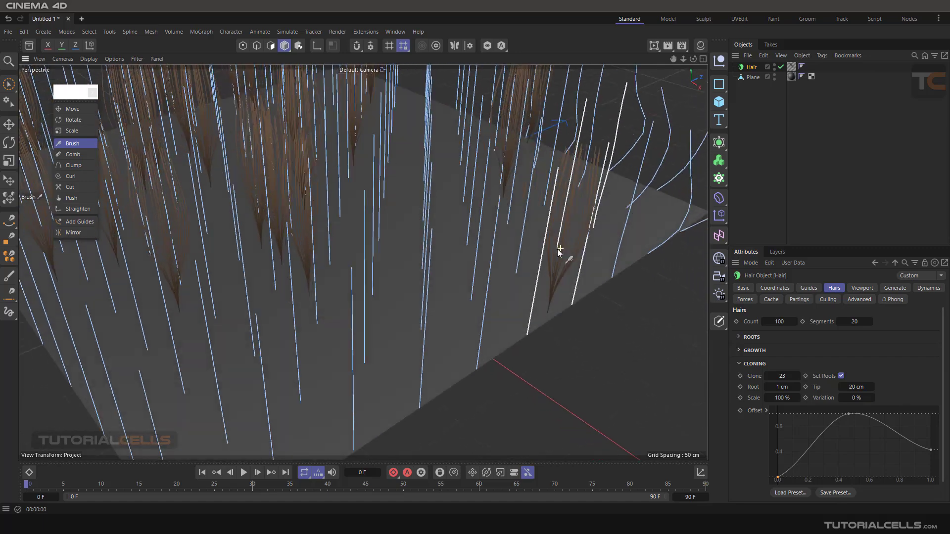
{"action": "left_click", "coordinate": [653, 45]}
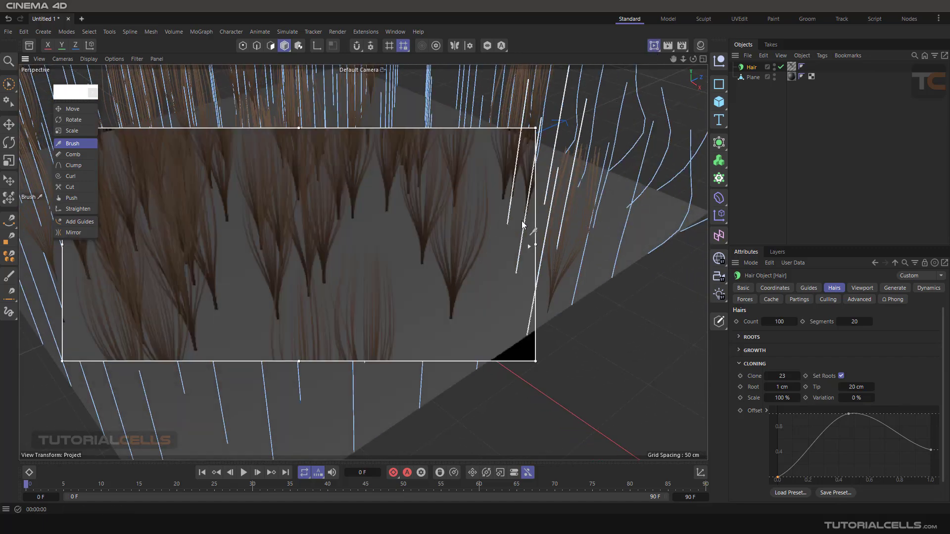
{"action": "left_click", "coordinate": [653, 45]}
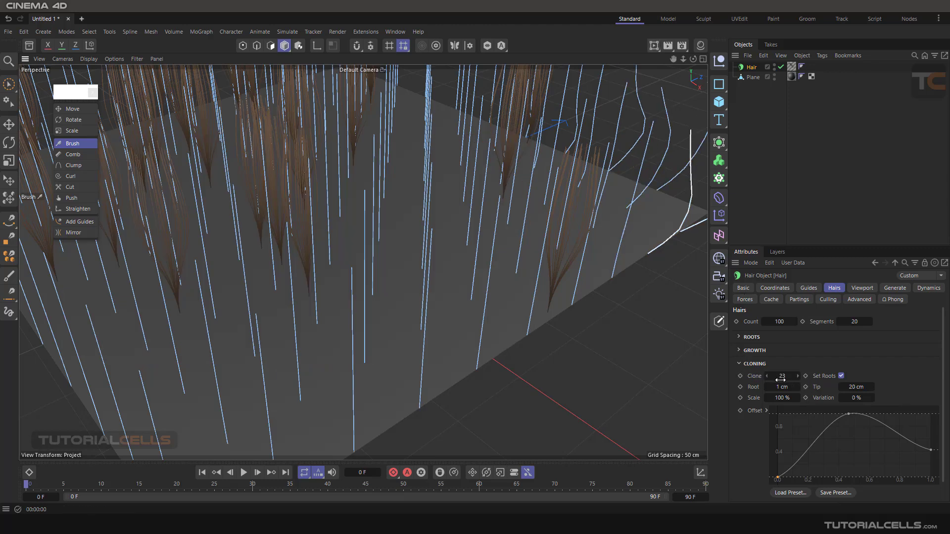
Step: Collapse the Hair object's Cloning settings and expand its Interpolation settings
{"action": "right_click", "coordinate": [781, 379]}
{"action": "left_click", "coordinate": [739, 365]}
{"action": "left_click", "coordinate": [739, 365]}
{"action": "left_click", "coordinate": [740, 379]}
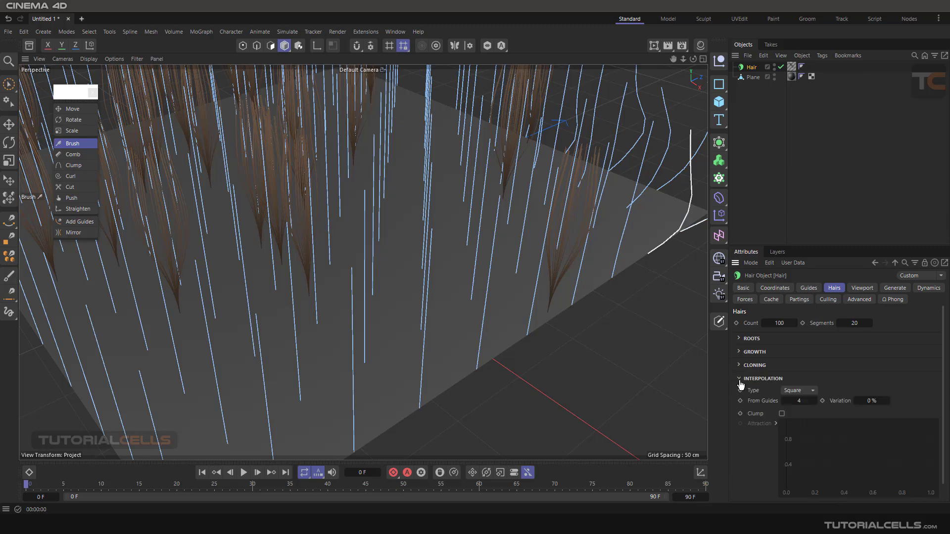
Step: Delete the Hair object and the plane from the scene
{"action": "scroll", "coordinate": [550, 323], "scroll_direction": "down", "scroll_amount": 4}
{"action": "left_click_drag", "start_coordinate": [544, 321], "coordinate": [568, 283], "text": "alt"}
{"action": "scroll", "coordinate": [529, 285], "scroll_direction": "down", "scroll_amount": 1}
{"action": "mouse_move", "coordinate": [526, 285]}
{"action": "middle_mouse_down", "text": "alt"}
{"action": "mouse_move", "coordinate": [540, 282]}
{"action": "mouse_move", "coordinate": [519, 286]}
{"action": "middle_mouse_up", "text": "alt"}
{"action": "left_click_drag", "start_coordinate": [756, 92], "coordinate": [742, 51]}
{"action": "key", "text": "Delete"}
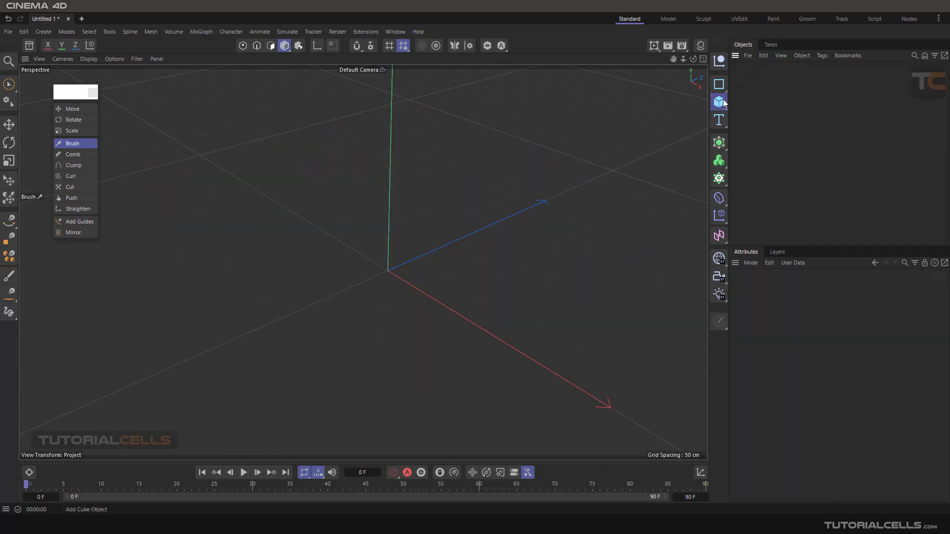
Step: Add a 100 × 100 cm Polygon primitive and make it editable
{"action": "left_click", "coordinate": [722, 100]}
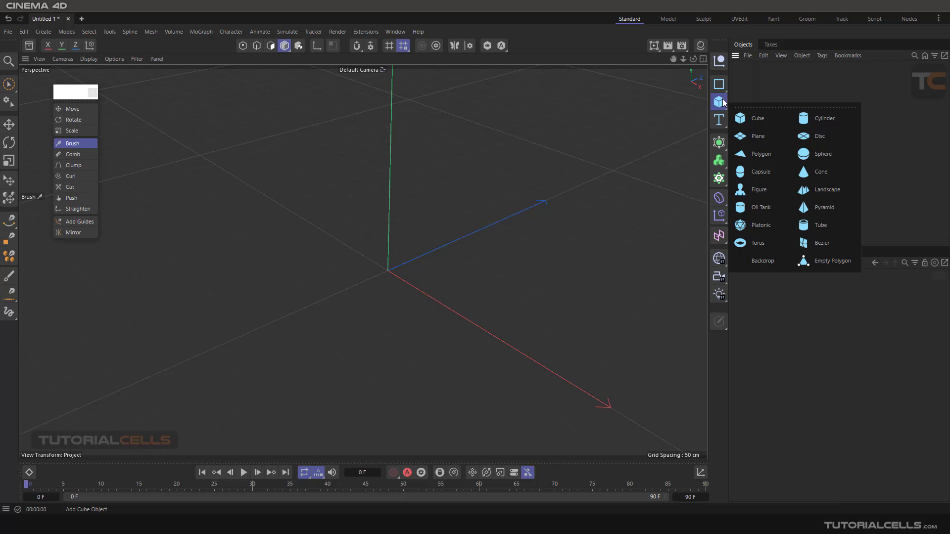
{"action": "left_click", "coordinate": [749, 154]}
{"action": "scroll", "coordinate": [390, 271], "scroll_direction": "up", "scroll_amount": 3}
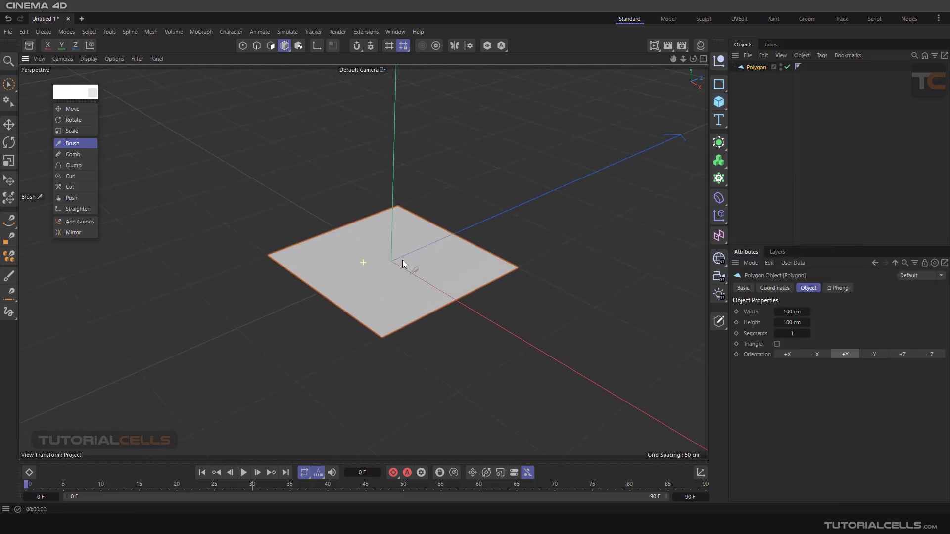
{"action": "left_click", "coordinate": [721, 326]}
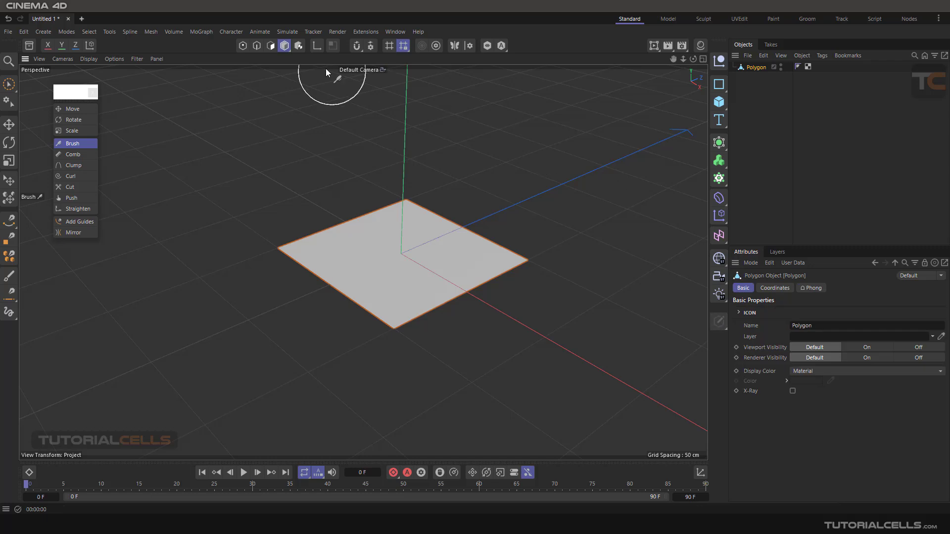
Step: Add a Hair object to the polygon and review its guide root and hair settings
{"action": "left_click", "coordinate": [292, 33]}
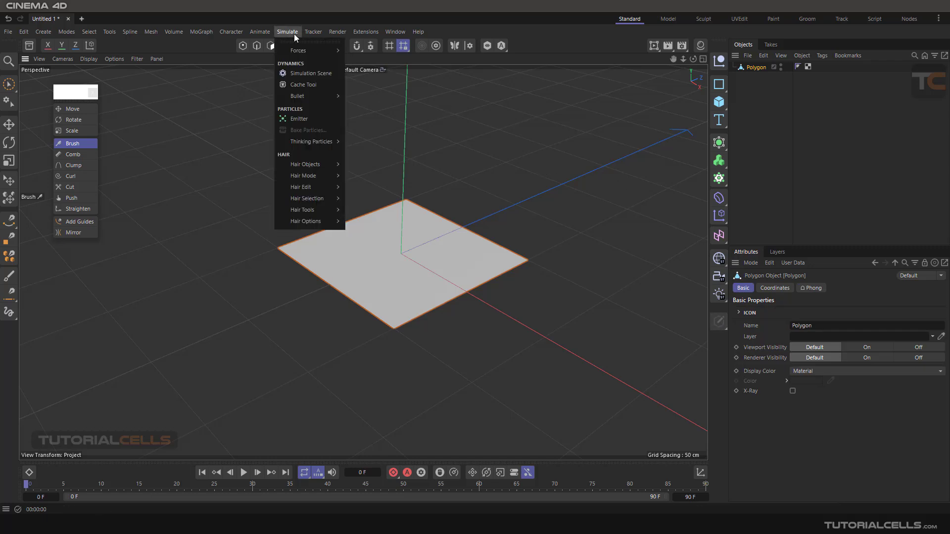
{"action": "mouse_move", "coordinate": [323, 165]}
{"action": "left_click", "coordinate": [360, 172]}
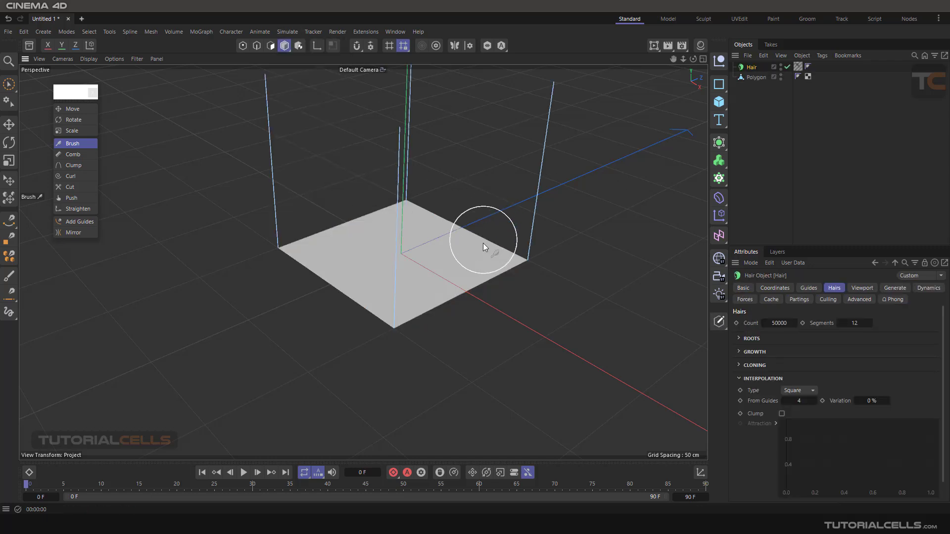
{"action": "left_click_drag", "start_coordinate": [482, 243], "coordinate": [539, 172], "text": "alt"}
{"action": "scroll", "coordinate": [475, 234], "scroll_direction": "down", "scroll_amount": 3}
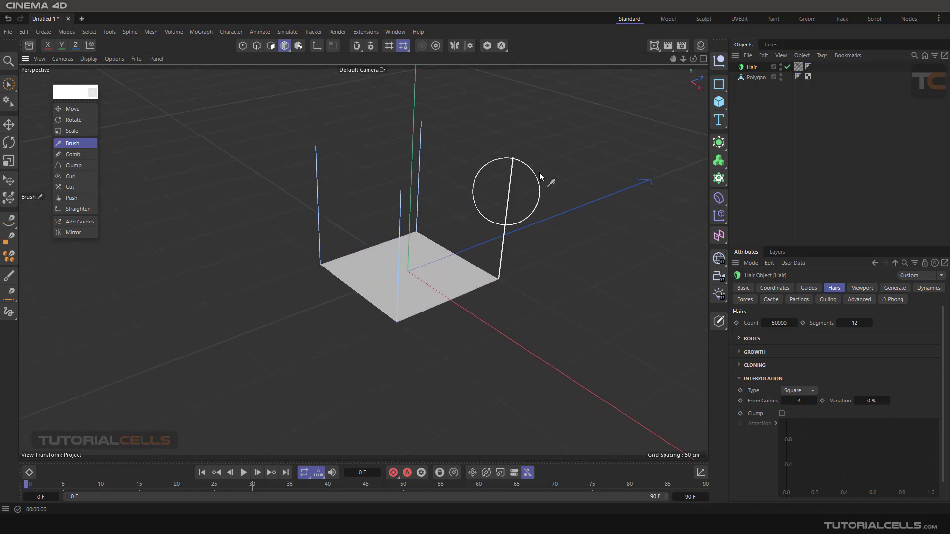
{"action": "left_click", "coordinate": [809, 288]}
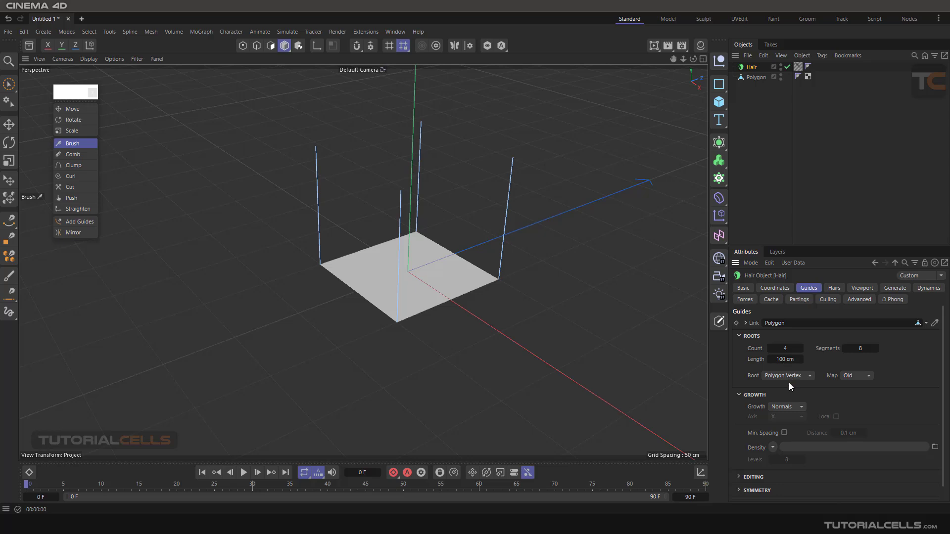
{"action": "left_click", "coordinate": [834, 288]}
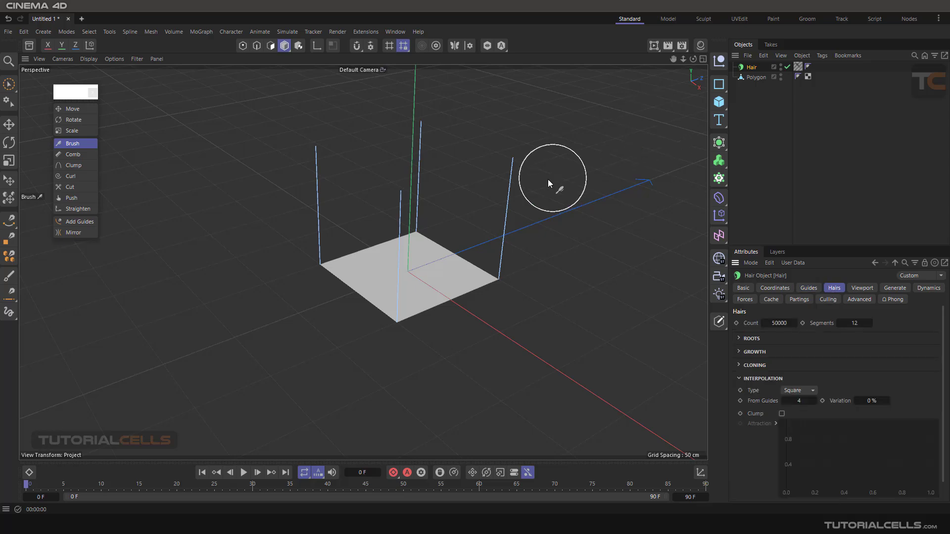
Step: Preview the hair on the polygon in an interactive render region and turn the region off again
{"action": "middle_click_drag", "start_coordinate": [548, 182], "coordinate": [455, 187], "text": "alt"}
{"action": "left_click", "coordinate": [654, 46]}
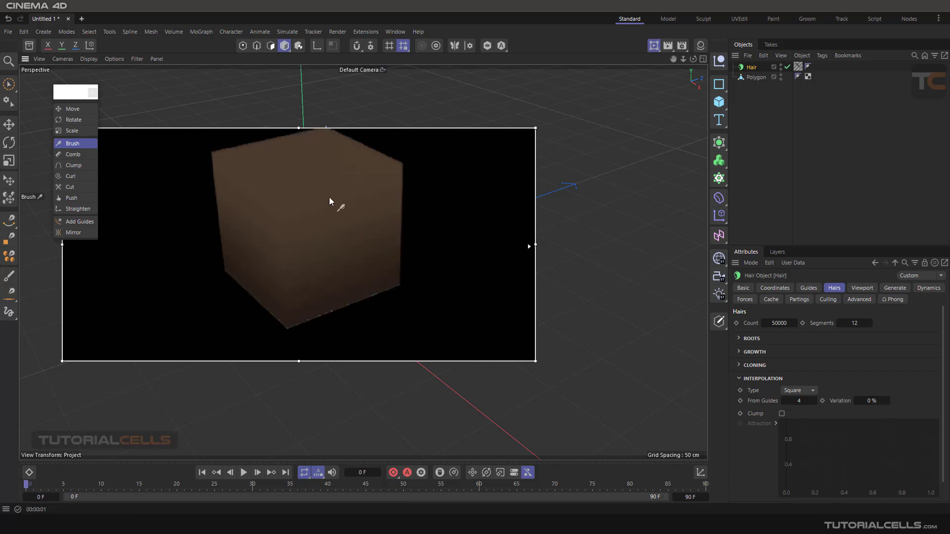
{"action": "left_click_drag", "start_coordinate": [329, 198], "coordinate": [350, 230], "text": "alt"}
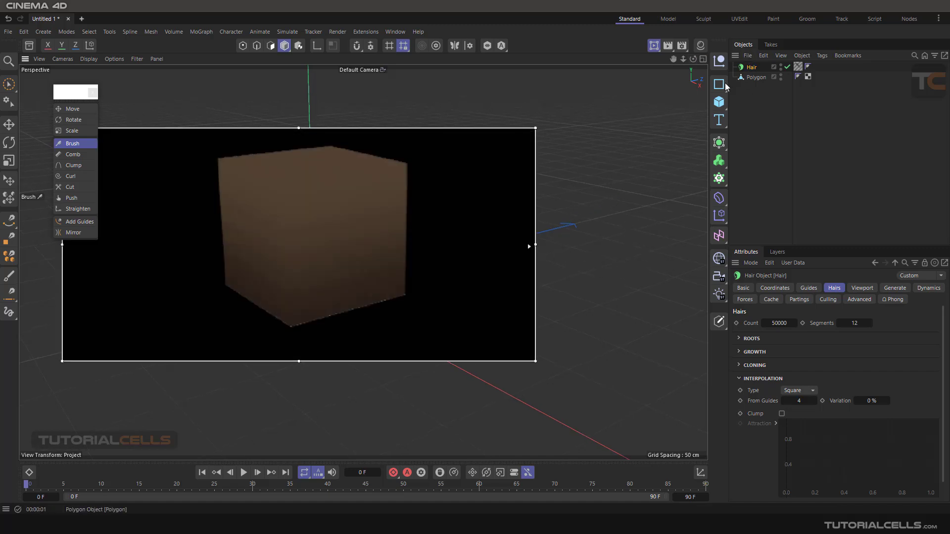
{"action": "left_click", "coordinate": [653, 45]}
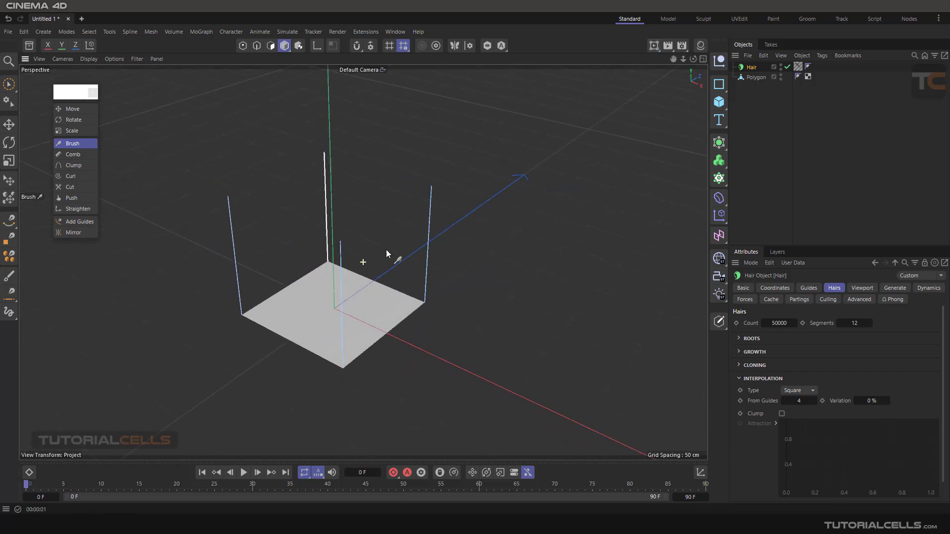
{"action": "left_click_drag", "start_coordinate": [412, 248], "coordinate": [396, 234], "text": "alt"}
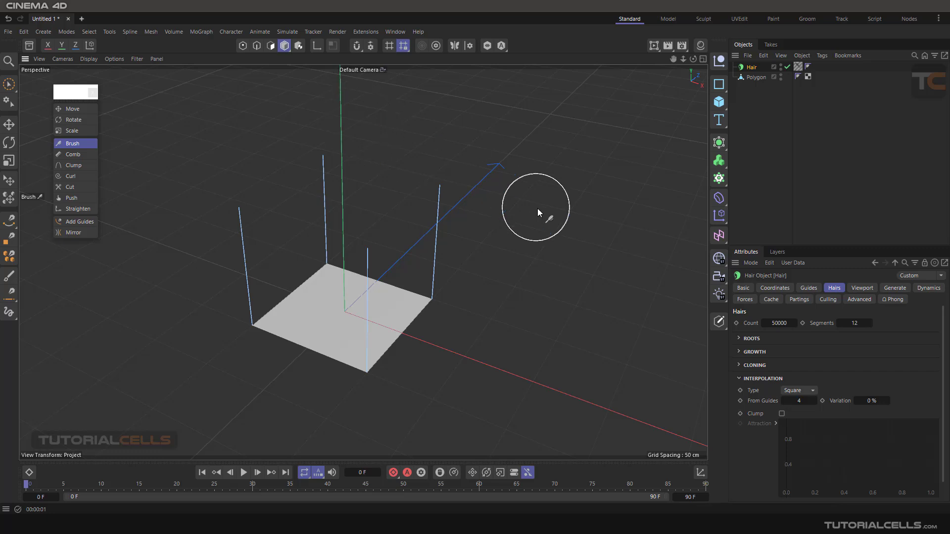
Step: Select the two guides on the polygon's far and left corners with Brush Selection and delete them
{"action": "left_click", "coordinate": [75, 109]}
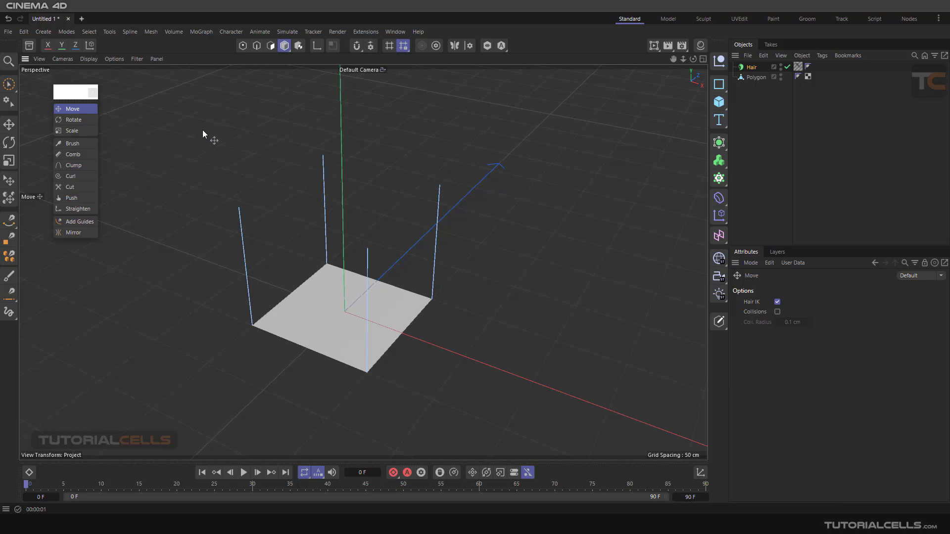
{"action": "left_click", "coordinate": [290, 31]}
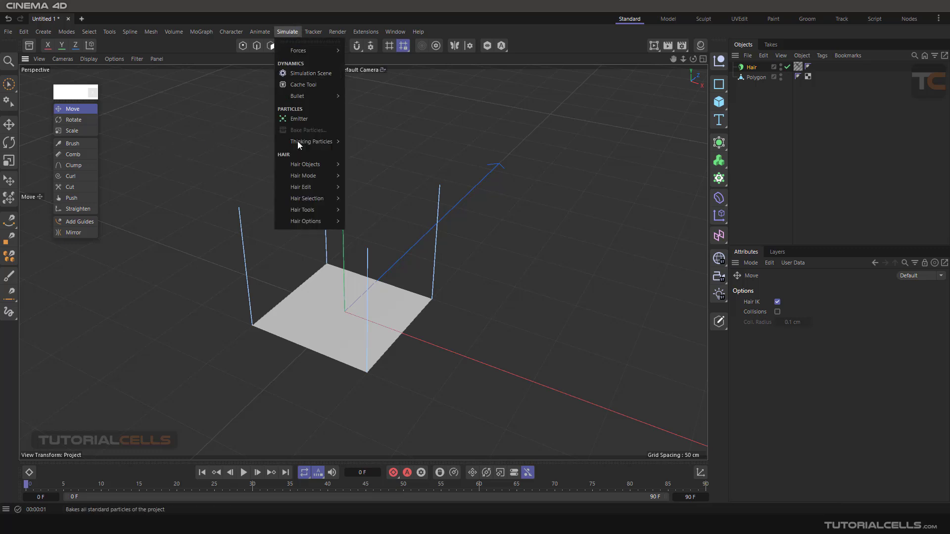
{"action": "mouse_move", "coordinate": [318, 197]}
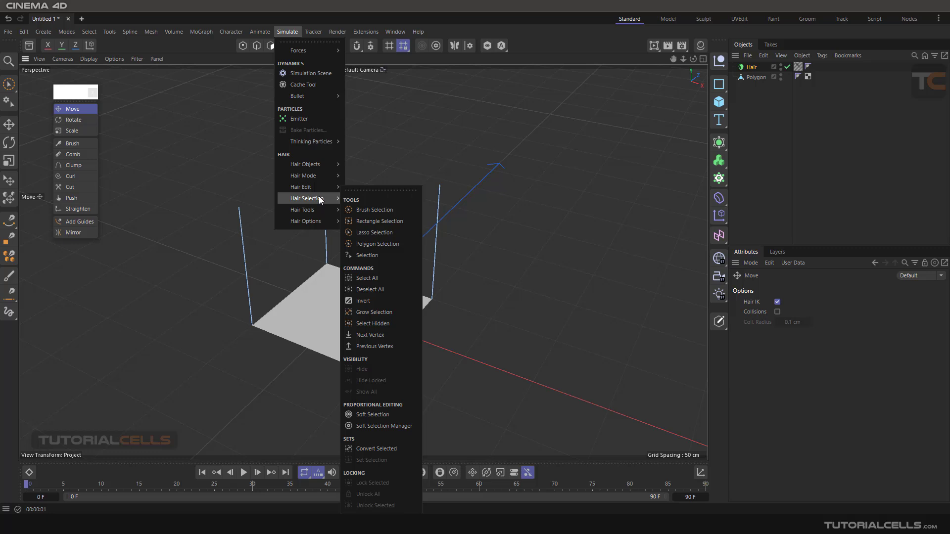
{"action": "left_click", "coordinate": [379, 208]}
{"action": "left_click_drag", "start_coordinate": [341, 174], "coordinate": [233, 218]}
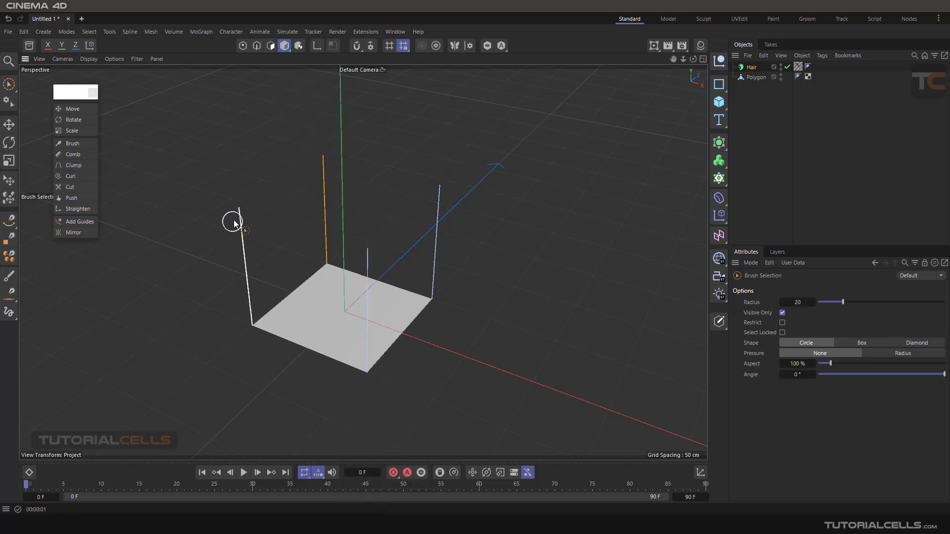
{"action": "key", "text": "Delete"}
Step: Turn on the interactive render region over the polygon with its two remaining guides
{"action": "left_click_drag", "start_coordinate": [329, 185], "coordinate": [316, 178], "text": "alt"}
{"action": "left_click", "coordinate": [654, 45]}
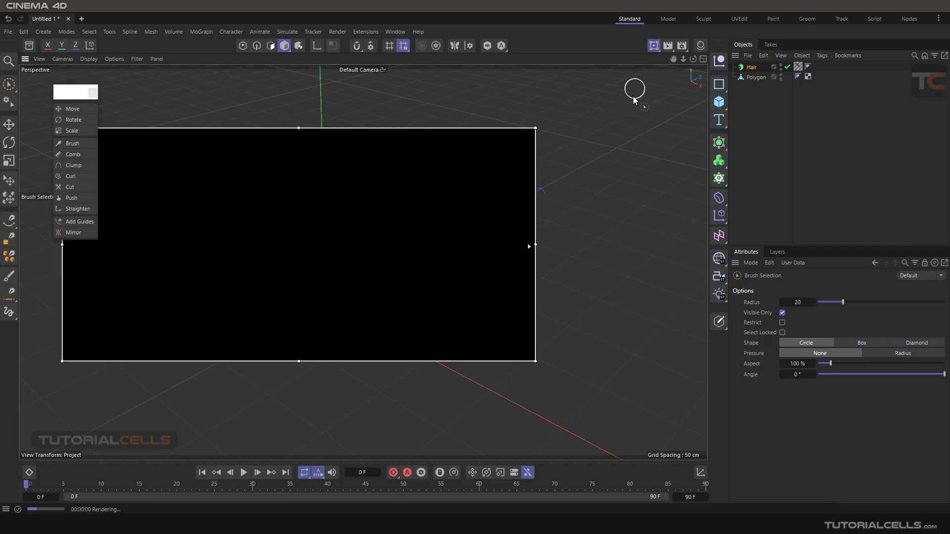
{"action": "left_click_drag", "start_coordinate": [420, 219], "coordinate": [401, 222], "text": "alt"}
Step: Set the Hair object's hair count to 100
{"action": "left_click", "coordinate": [753, 68]}
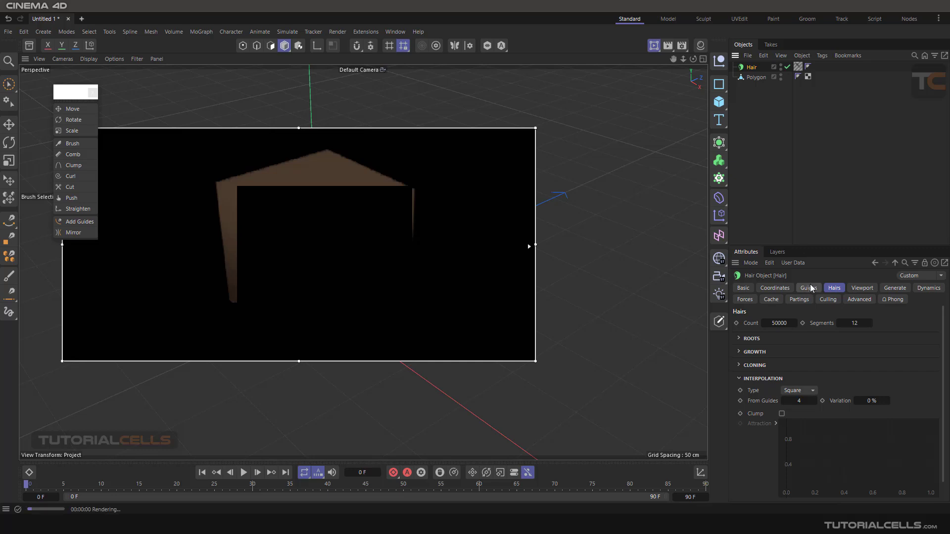
{"action": "left_click", "coordinate": [781, 323]}
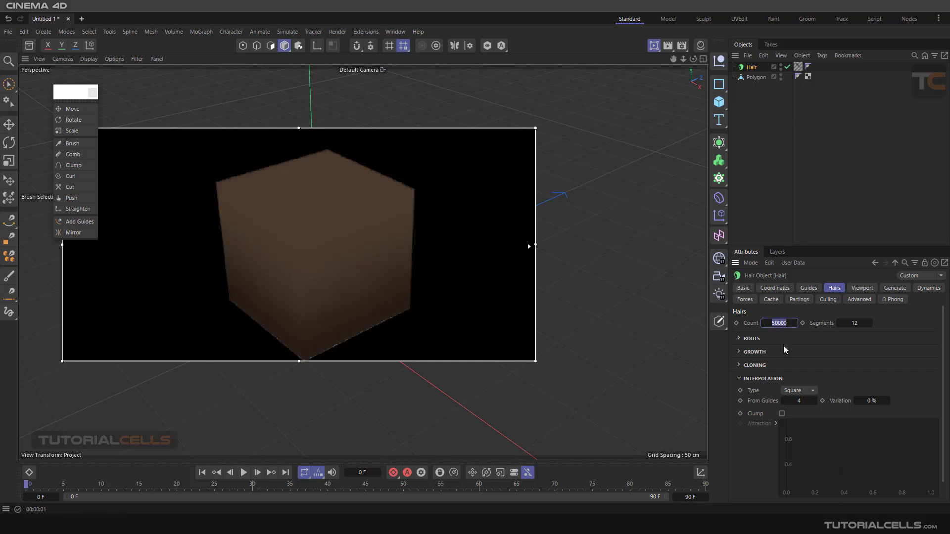
{"action": "key", "text": "Return"}
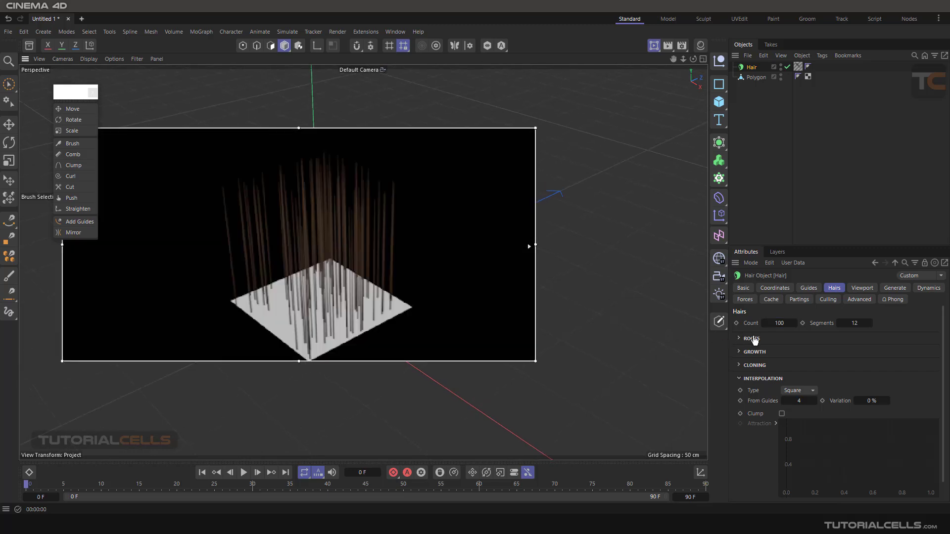
Step: Set the Root placement of the hairs to Polygon Edge
{"action": "left_click", "coordinate": [739, 339]}
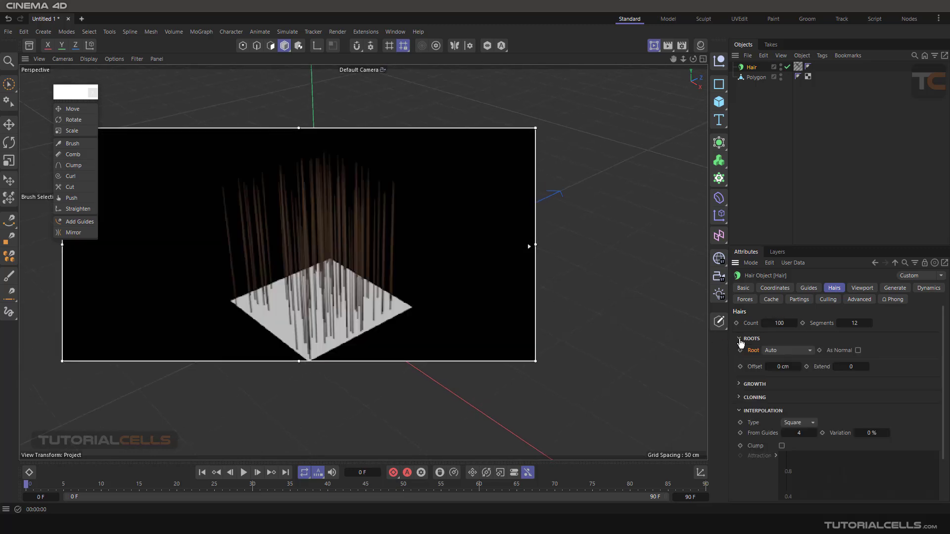
{"action": "left_click", "coordinate": [778, 352]}
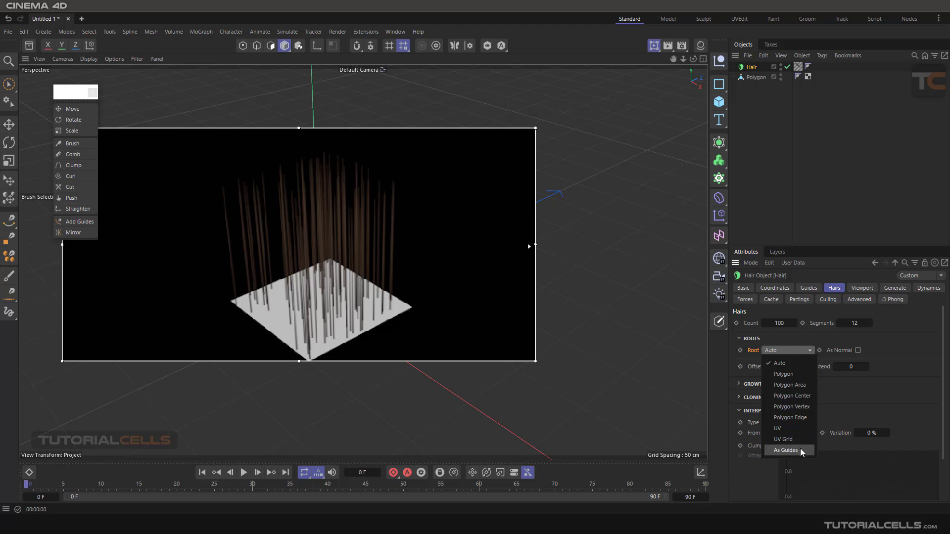
{"action": "left_click", "coordinate": [804, 418]}
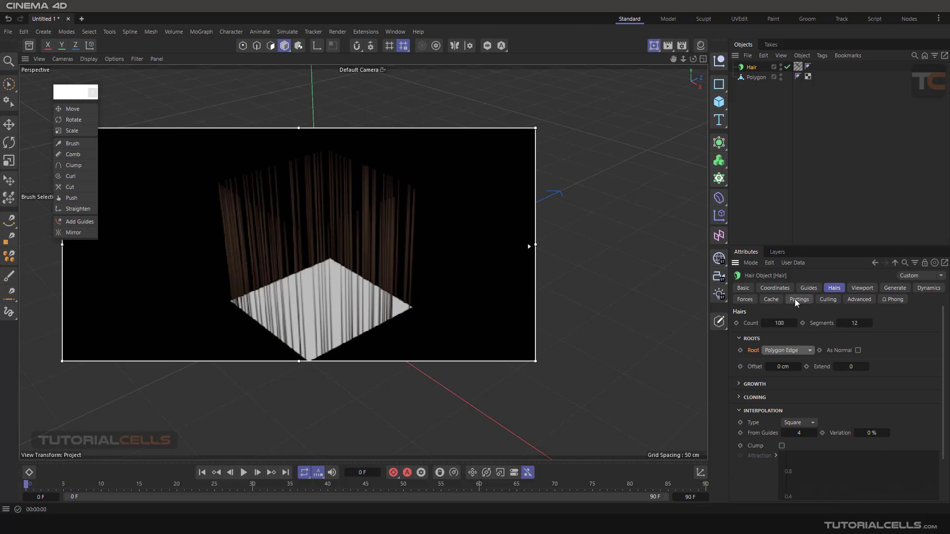
Step: Set the Root placement of the guides to Polygon Edge and inspect the rendered hair from another angle
{"action": "left_click", "coordinate": [806, 290]}
{"action": "left_click", "coordinate": [808, 377]}
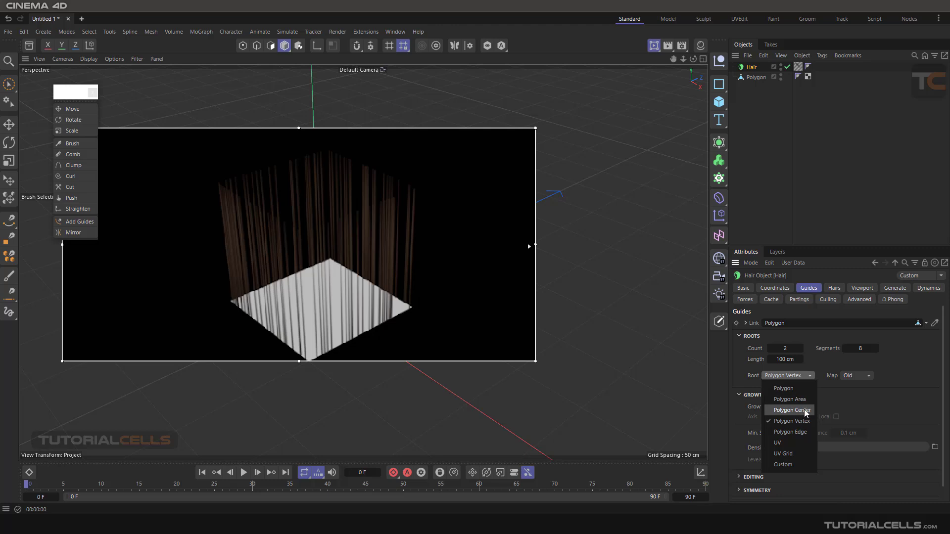
{"action": "left_click", "coordinate": [805, 433]}
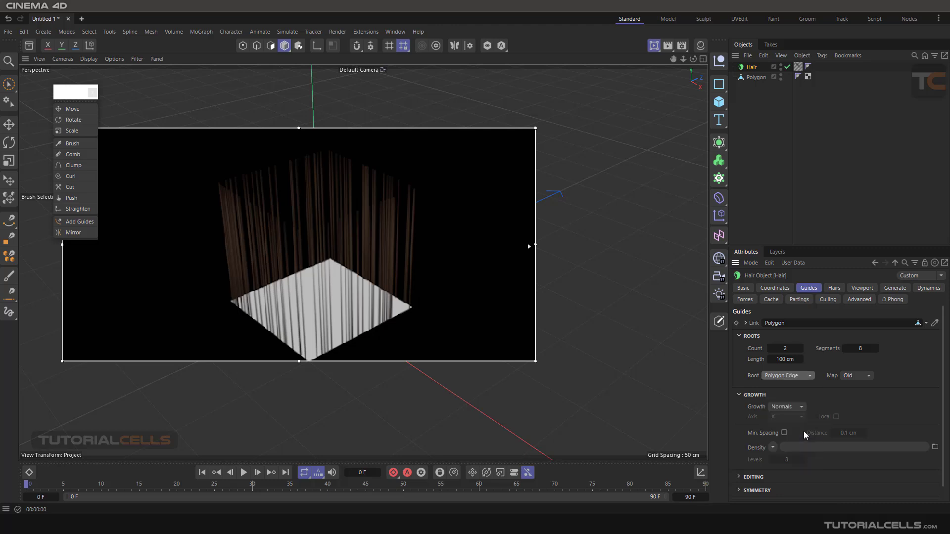
{"action": "left_click_drag", "start_coordinate": [444, 258], "coordinate": [424, 254], "text": "alt"}
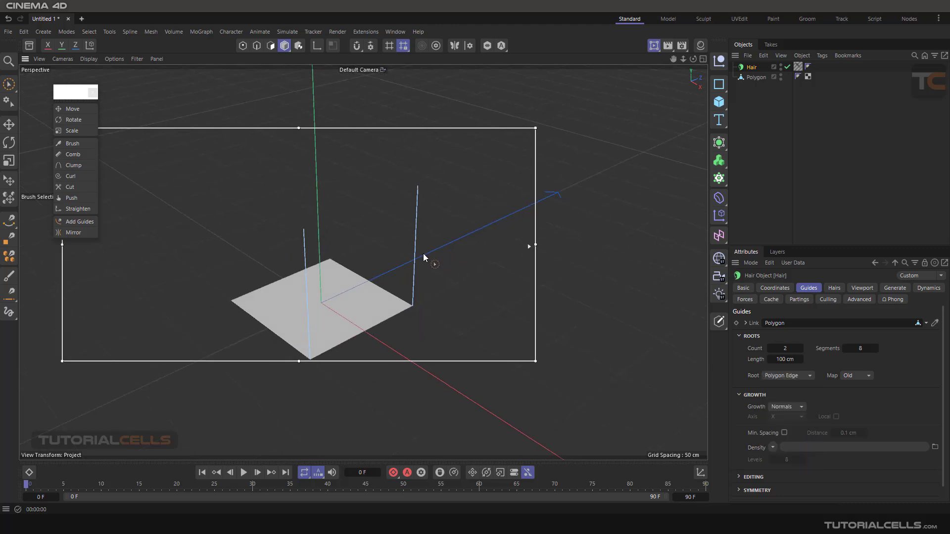
{"action": "middle_click_drag", "start_coordinate": [424, 253], "coordinate": [432, 237], "text": "alt"}
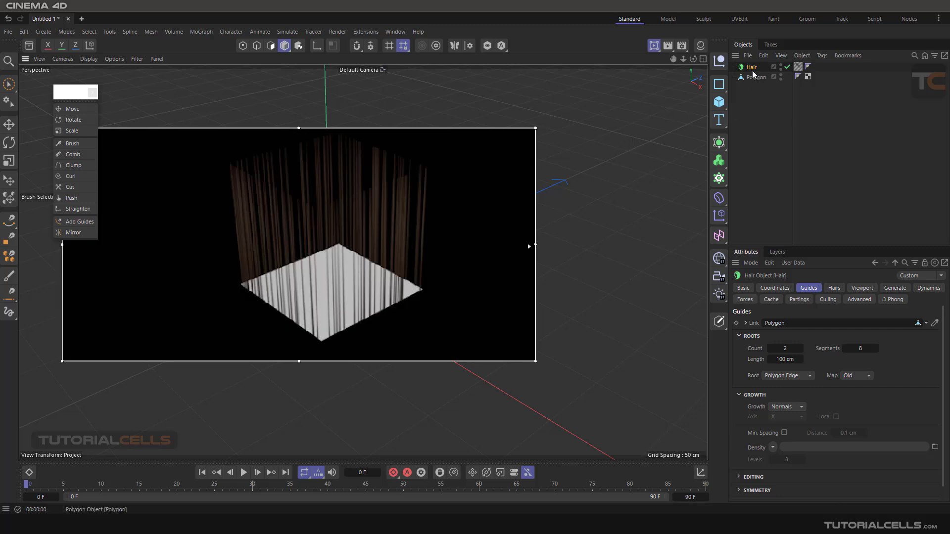
Step: Set the hair interpolation Type to Cubic and turn off the interactive render region
{"action": "left_click", "coordinate": [834, 288]}
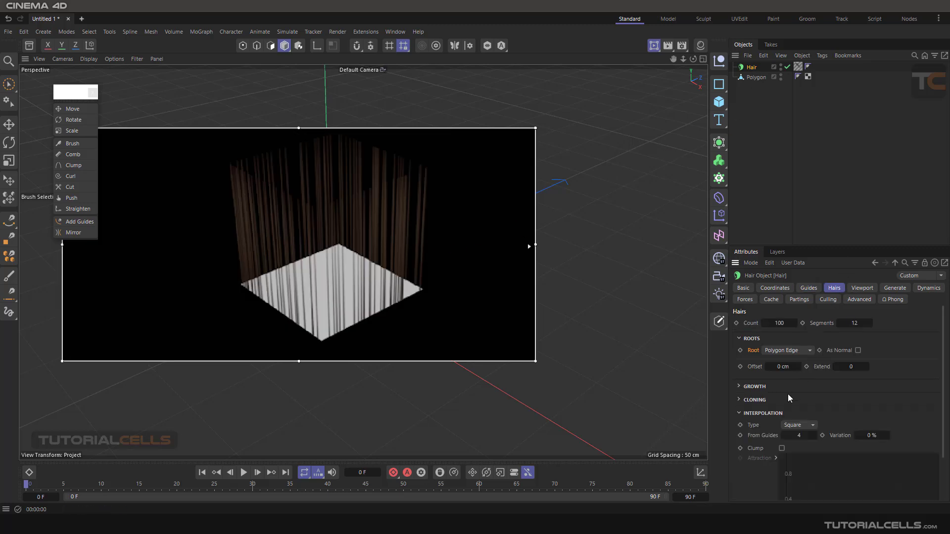
{"action": "scroll", "coordinate": [789, 398], "scroll_direction": "down", "scroll_amount": 2}
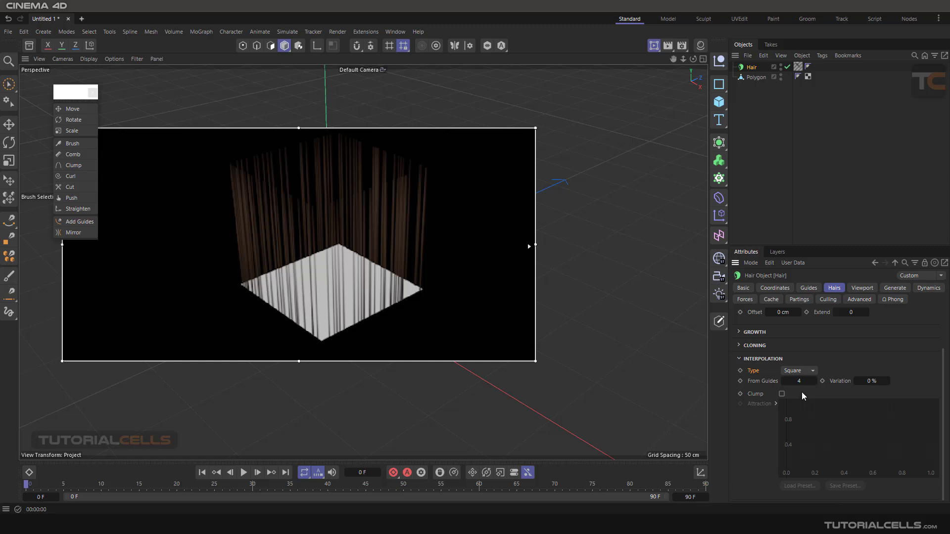
{"action": "left_click", "coordinate": [812, 370]}
{"action": "left_click", "coordinate": [808, 383]}
{"action": "left_click", "coordinate": [806, 369]}
{"action": "key", "text": "alt+r"}
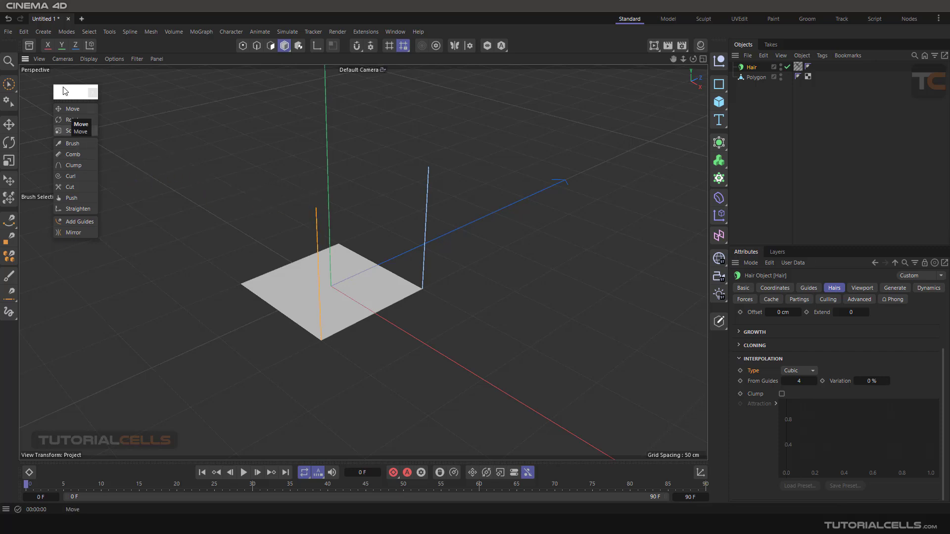
Step: Scale down the selected orange guide at the polygon's front corner and inspect the hair in the interactive render region from the side
{"action": "left_click_drag", "start_coordinate": [66, 90], "coordinate": [69, 90]}
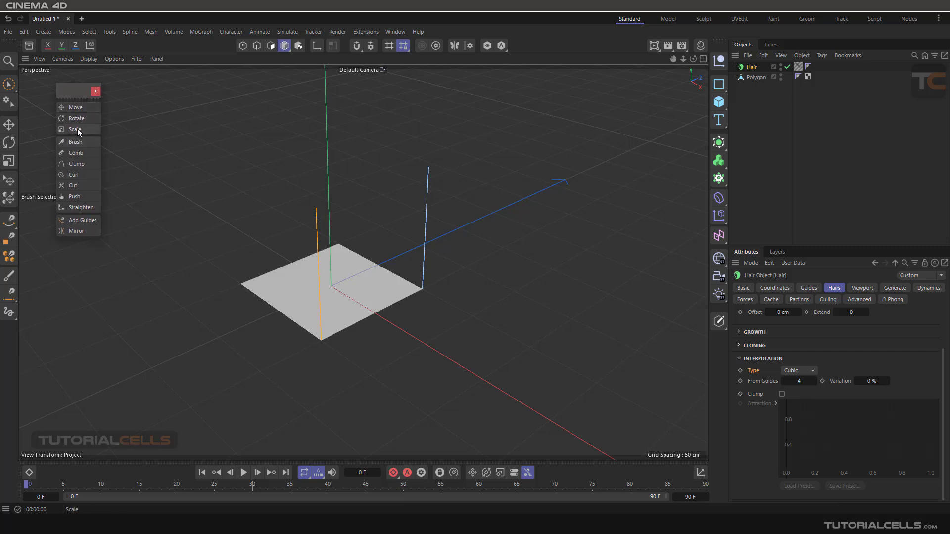
{"action": "left_click", "coordinate": [77, 128]}
{"action": "left_click_drag", "start_coordinate": [345, 106], "coordinate": [390, 104]}
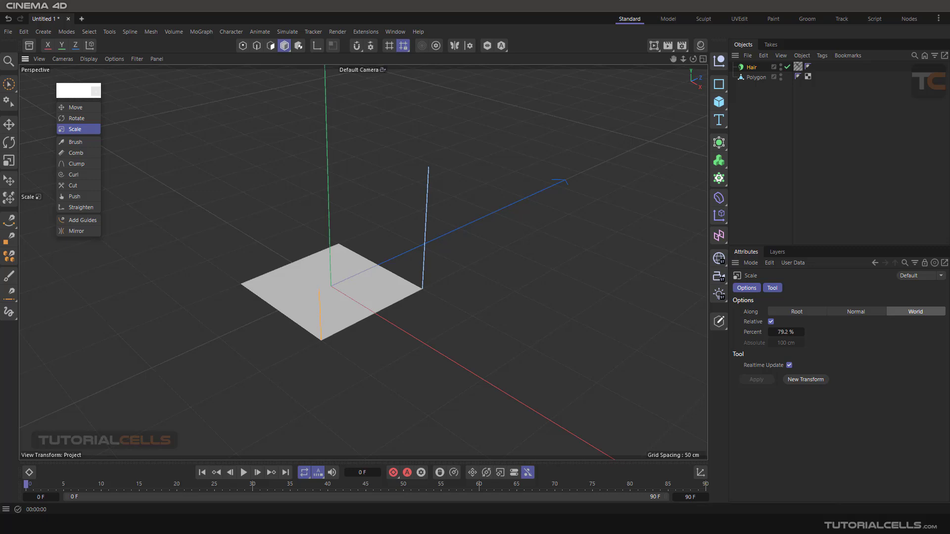
{"action": "left_click", "coordinate": [654, 45]}
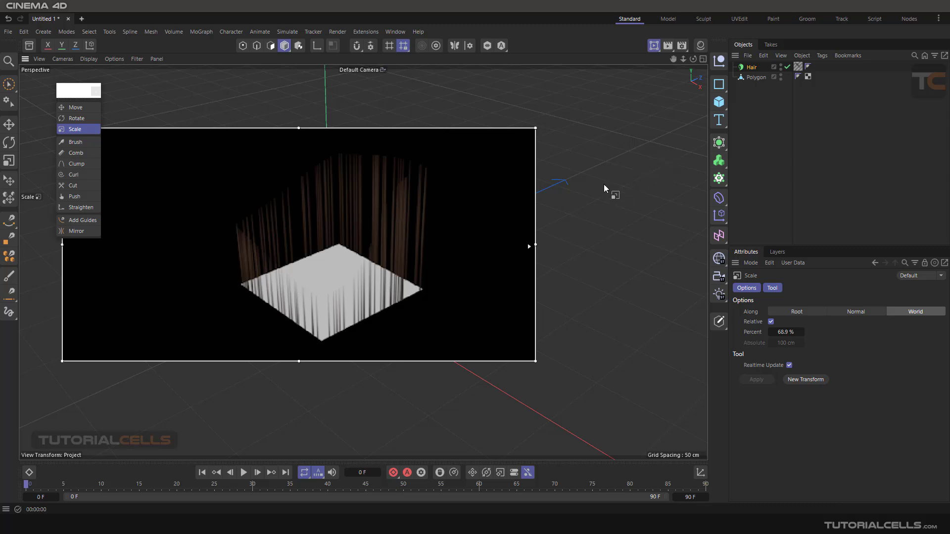
{"action": "left_click_drag", "start_coordinate": [424, 222], "coordinate": [337, 169], "text": "alt"}
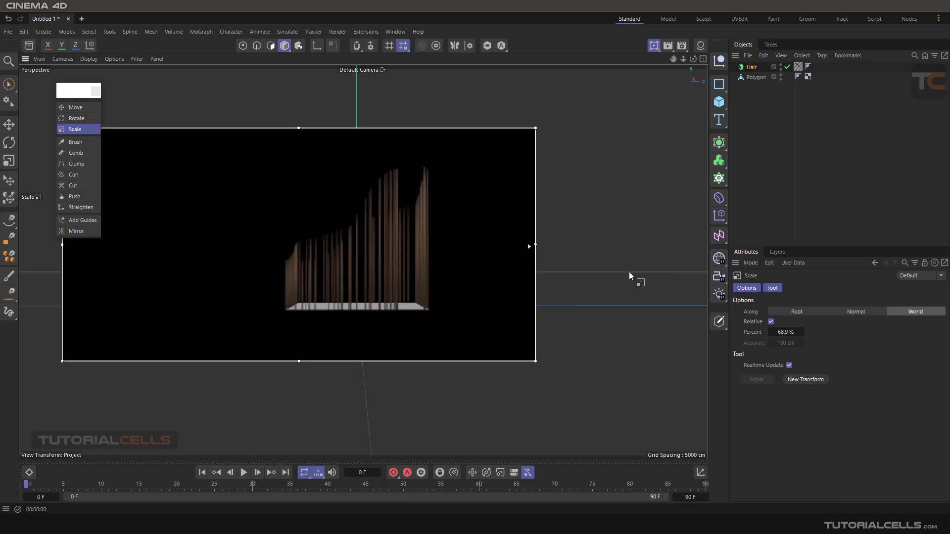
Step: Set the Hair object's interpolation Type to Linear and its From Guides value to 16
{"action": "left_click", "coordinate": [752, 68]}
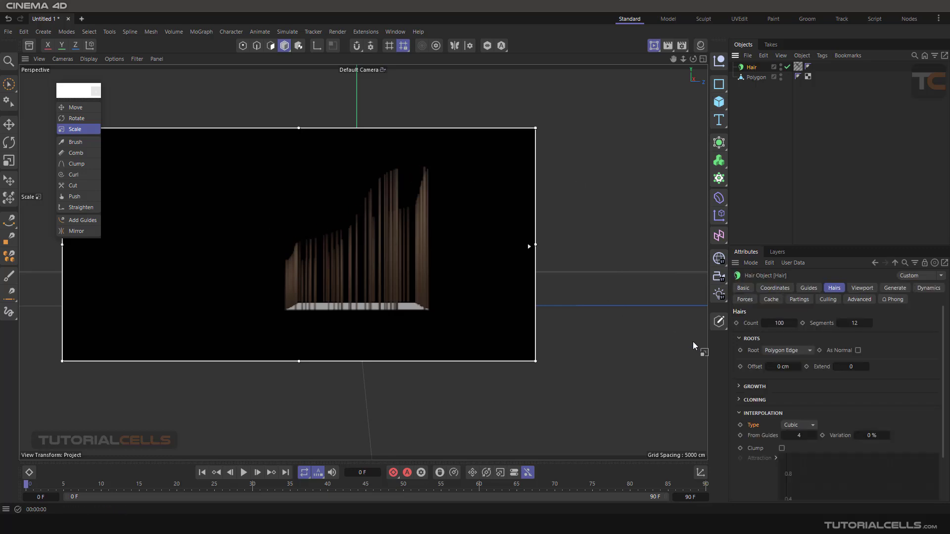
{"action": "left_click", "coordinate": [805, 439]}
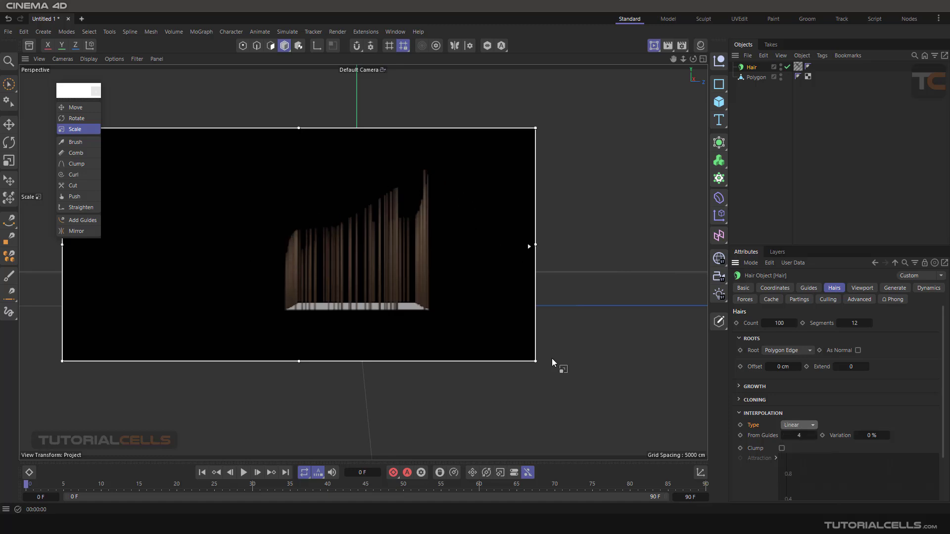
{"action": "left_click_drag", "start_coordinate": [798, 434], "coordinate": [800, 414]}
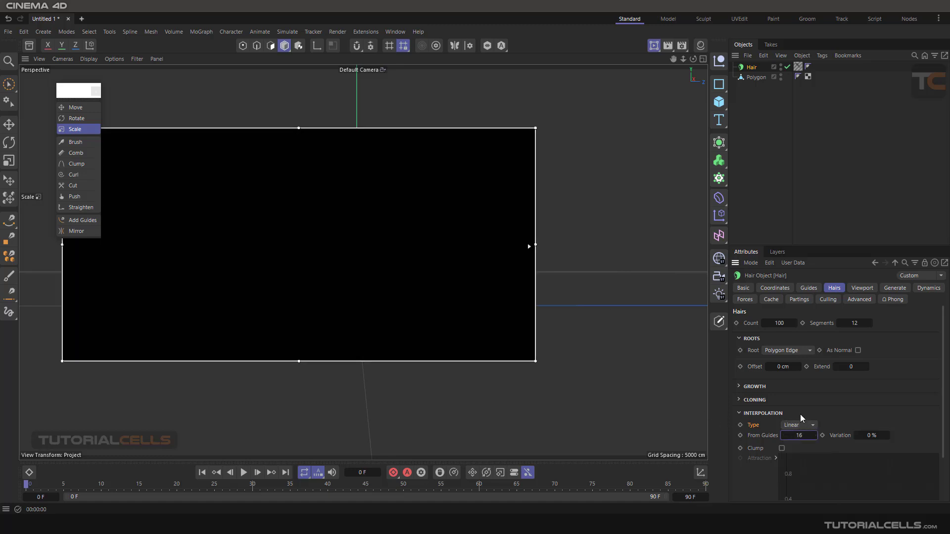
Step: Compare the Cubic interpolation Type, settle on Quartic, and set Variation to 18%
{"action": "left_click", "coordinate": [802, 424]}
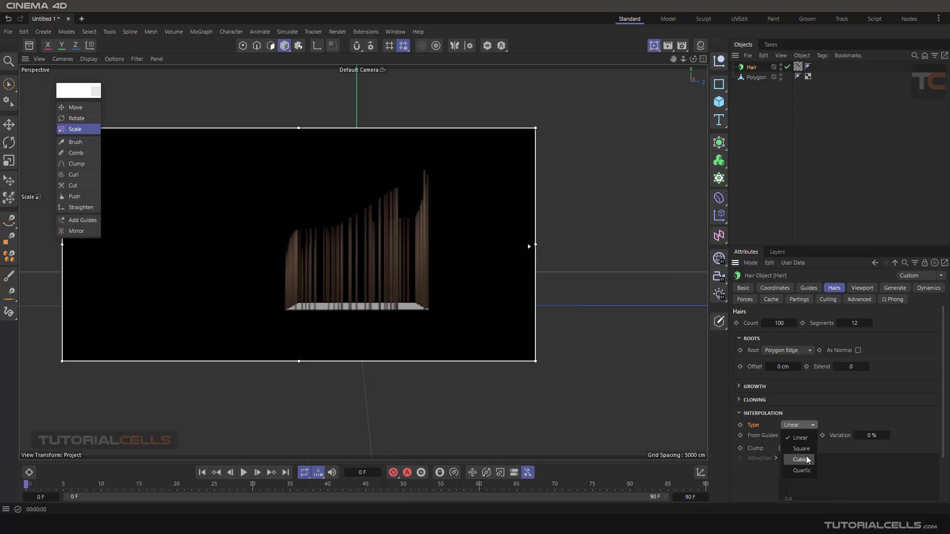
{"action": "left_click", "coordinate": [804, 424]}
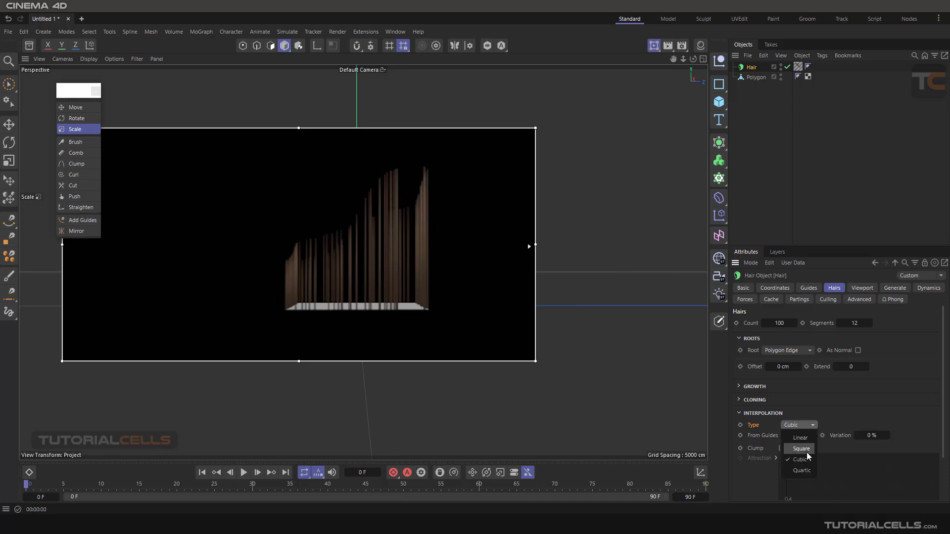
{"action": "left_click", "coordinate": [802, 470]}
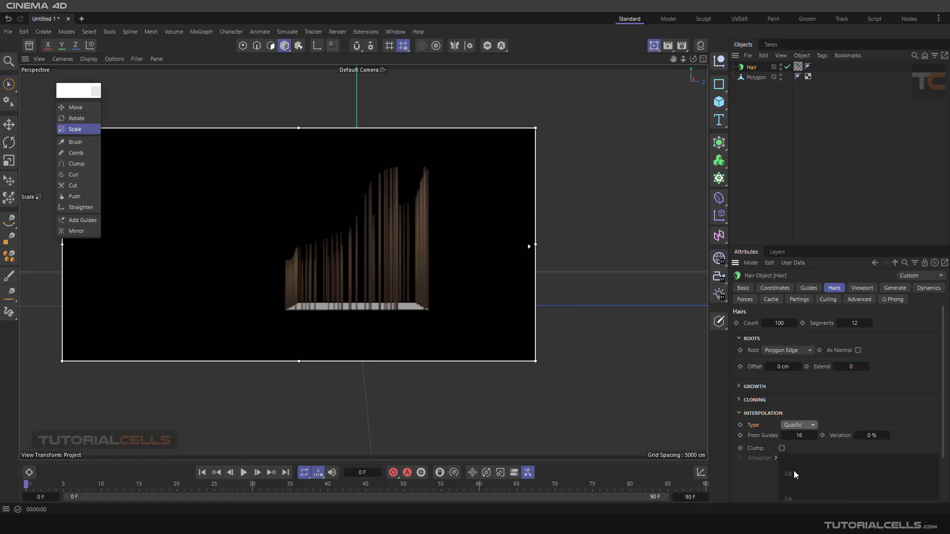
{"action": "left_click_drag", "start_coordinate": [873, 438], "coordinate": [882, 438]}
Step: Enable Clump, try lowering the Attraction curve's end point to about 0.6, and revert both changes after inspecting the rendered hair
{"action": "scroll", "coordinate": [887, 387], "scroll_direction": "down", "scroll_amount": 2}
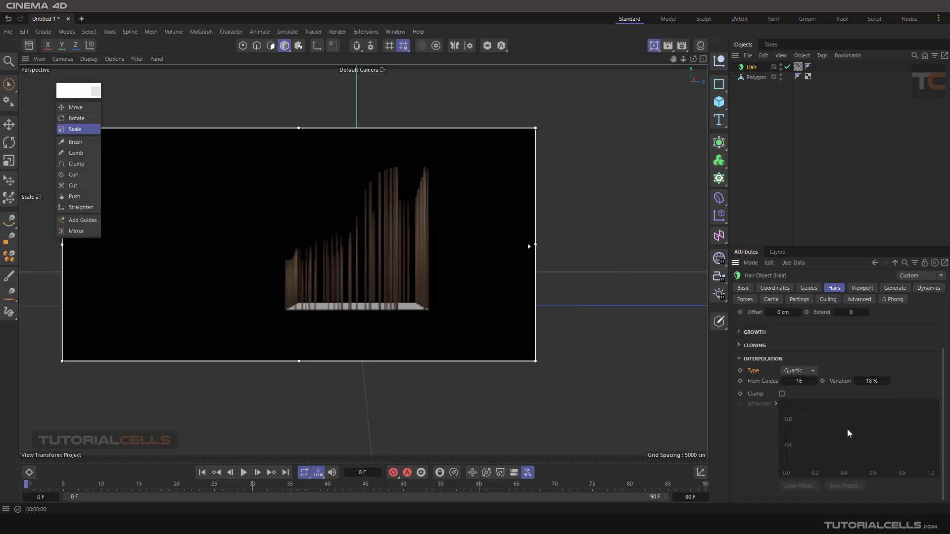
{"action": "left_click", "coordinate": [782, 393]}
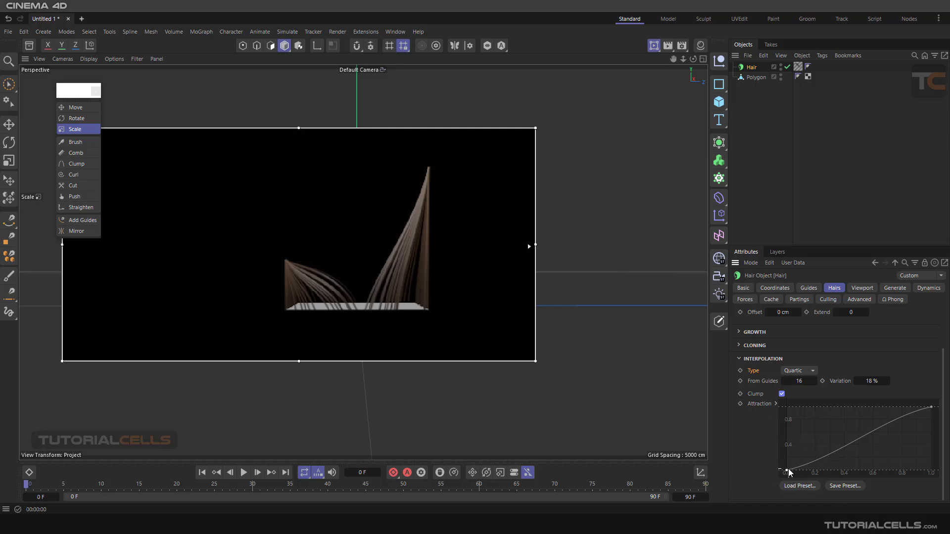
{"action": "mouse_move", "coordinate": [787, 471]}
{"action": "left_mouse_down"}
{"action": "mouse_move", "coordinate": [785, 430]}
{"action": "mouse_move", "coordinate": [786, 471]}
{"action": "left_mouse_up"}
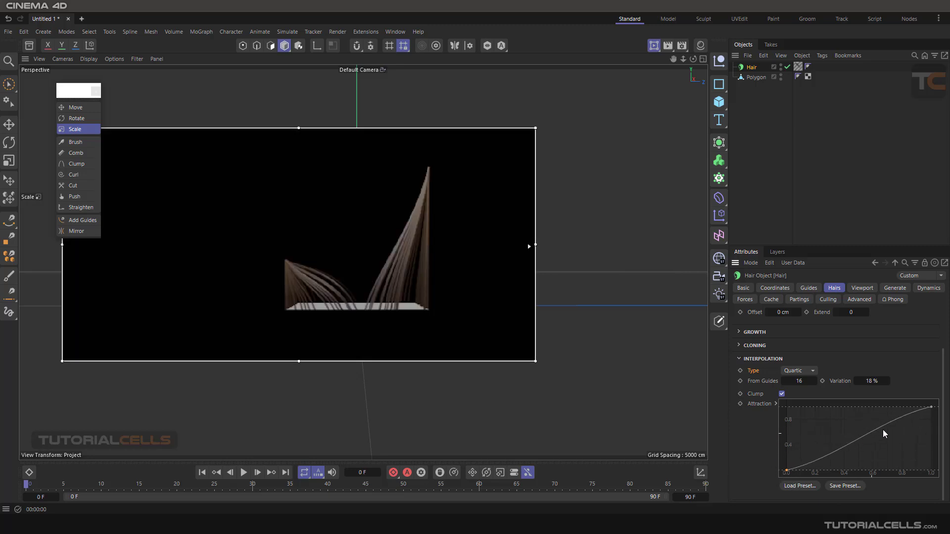
{"action": "left_click_drag", "start_coordinate": [931, 408], "coordinate": [931, 431]}
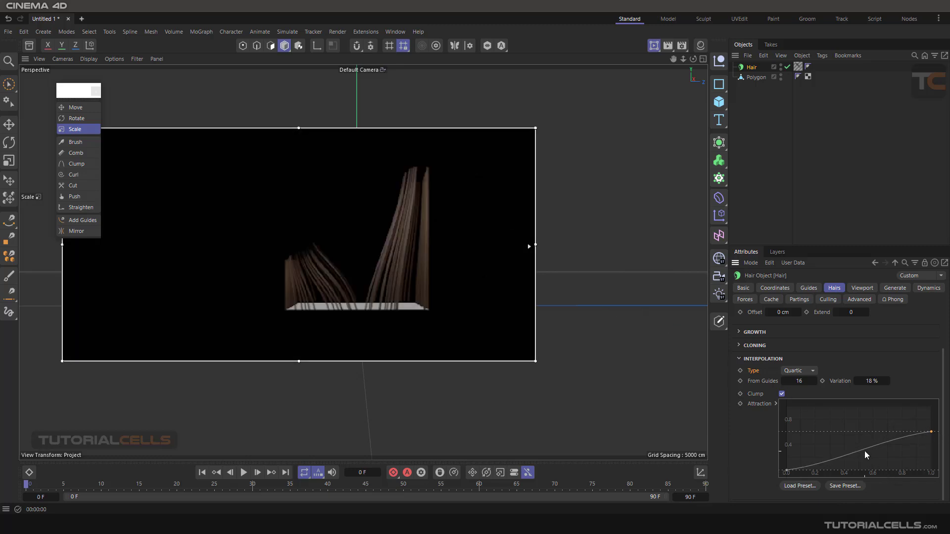
{"action": "left_click_drag", "start_coordinate": [926, 433], "coordinate": [930, 407]}
{"action": "left_click_drag", "start_coordinate": [317, 252], "coordinate": [396, 282], "text": "alt"}
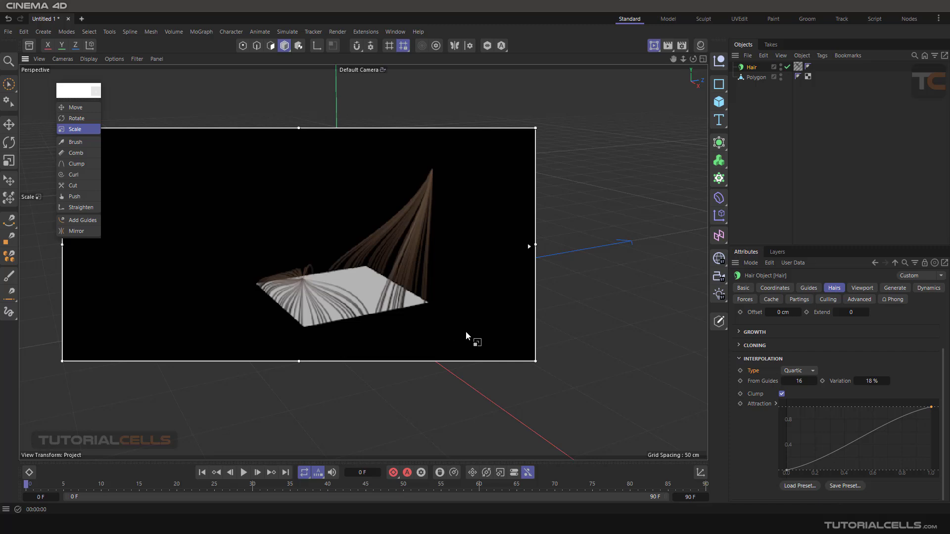
{"action": "left_click", "coordinate": [781, 395]}
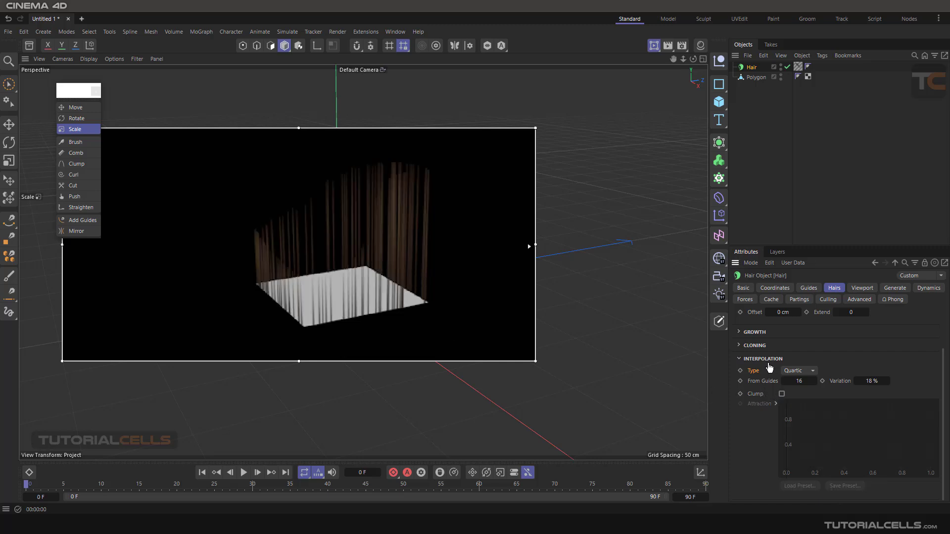
Step: Collapse the Interpolation settings, turn off the interactive render region, and close the floating hair tools palette
{"action": "left_click", "coordinate": [740, 359]}
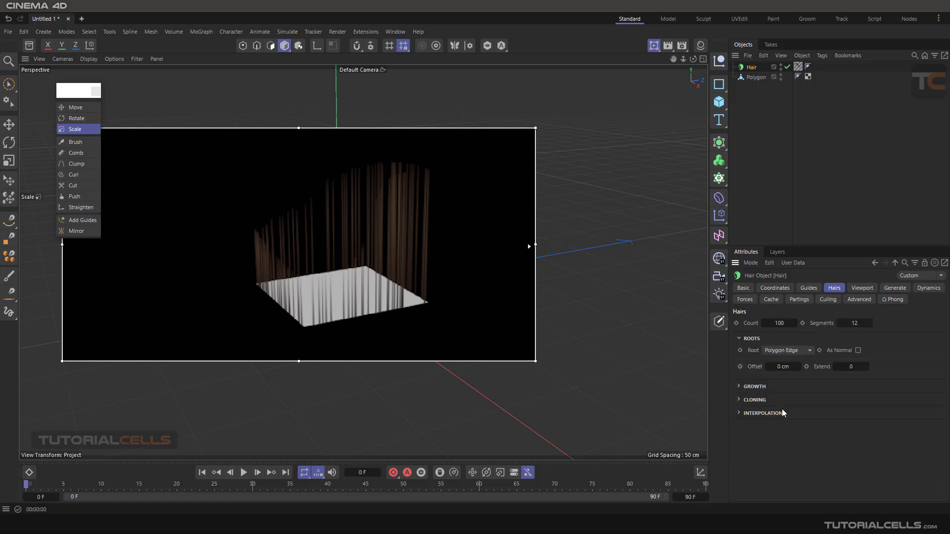
{"action": "left_click", "coordinate": [654, 45]}
{"action": "mouse_move", "coordinate": [420, 278]}
{"action": "left_mouse_down", "text": "alt"}
{"action": "mouse_move", "coordinate": [437, 280]}
{"action": "mouse_move", "coordinate": [431, 286]}
{"action": "left_mouse_up", "text": "alt"}
{"action": "left_click", "coordinate": [96, 93]}
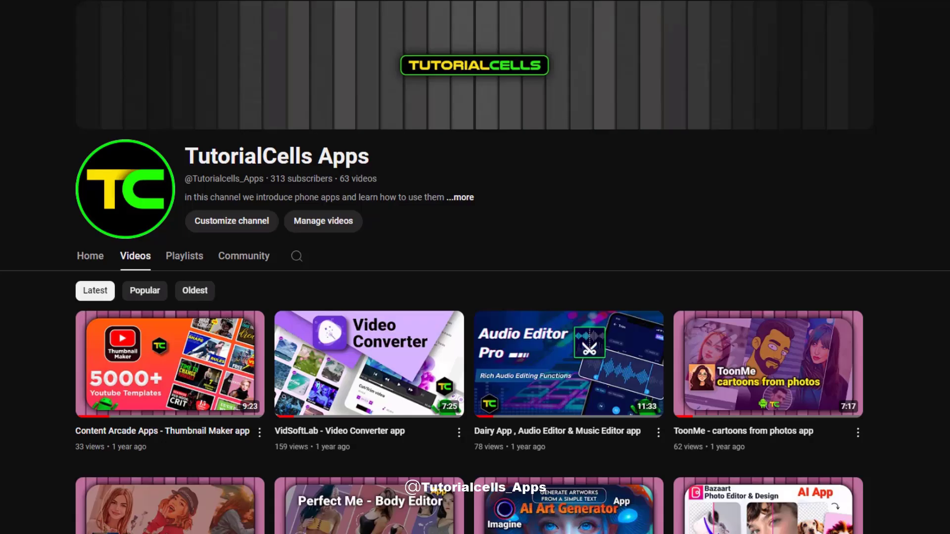
{"action": "scroll", "coordinate": [474, 296], "scroll_direction": "down", "scroll_amount": 10}
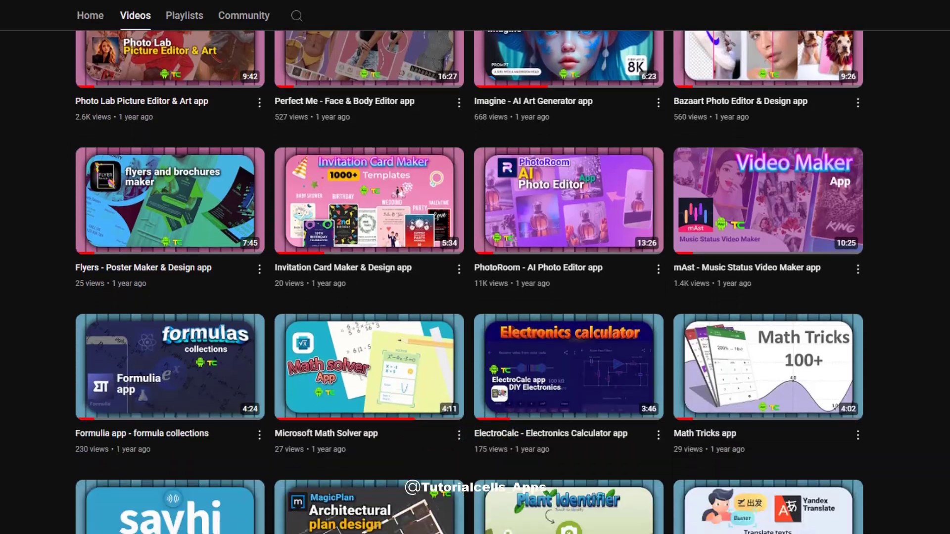
{"action": "scroll", "coordinate": [475, 297], "scroll_direction": "down", "scroll_amount": 15}
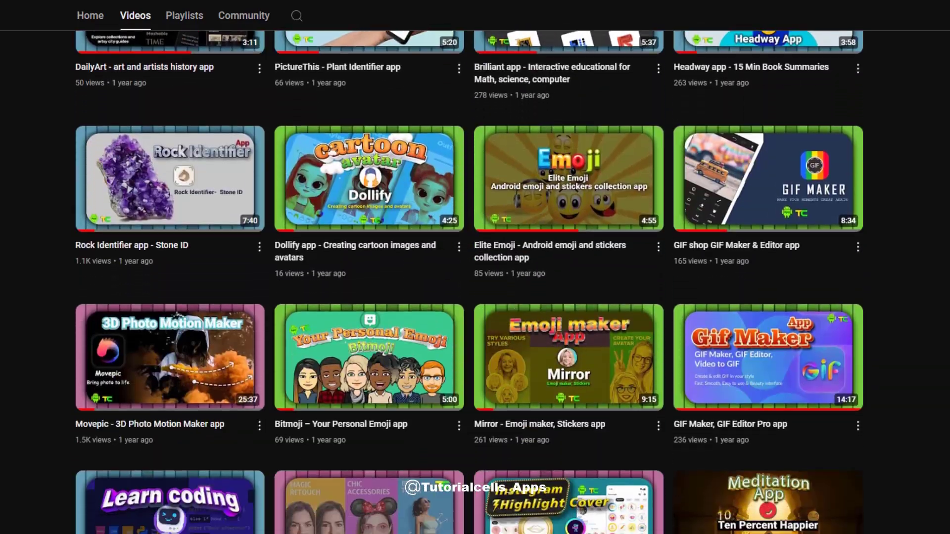
{"action": "scroll", "coordinate": [208, 281], "scroll_direction": "down", "scroll_amount": 20}
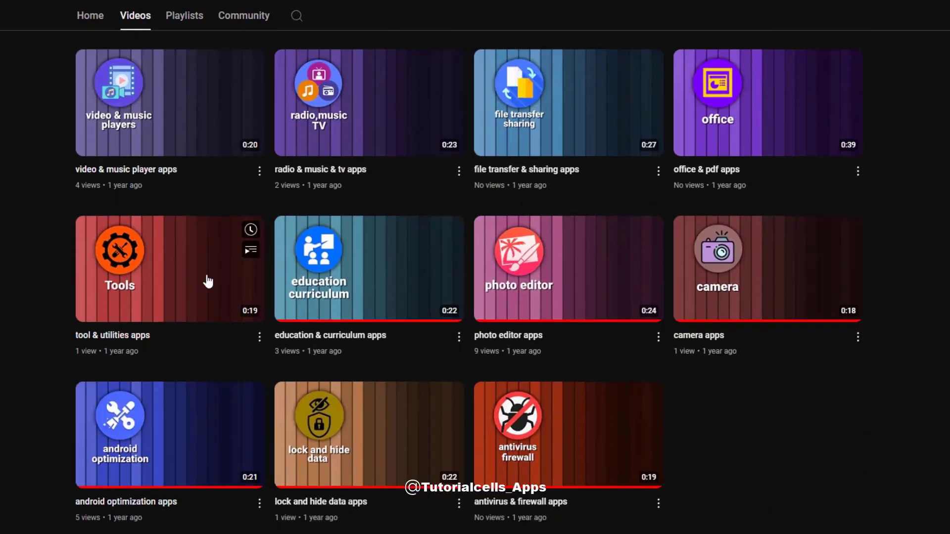